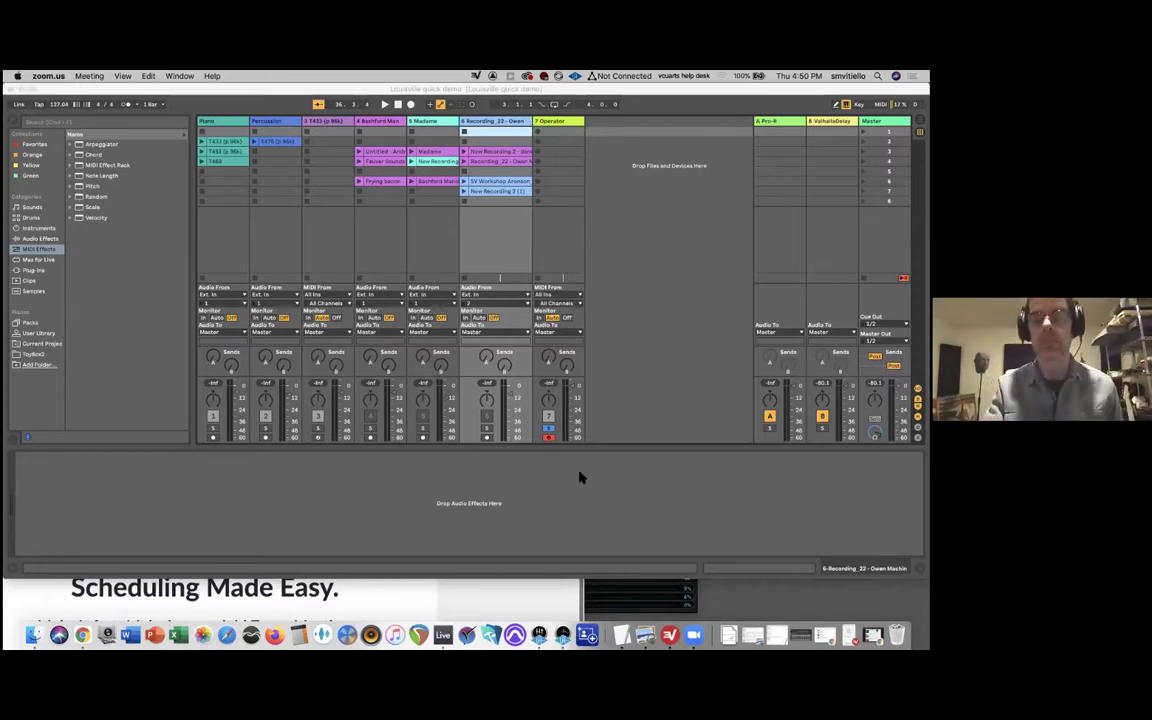
Turn on the Bouncy Chords arpeggiator on the Operator track and adjust its rate.
{"action": "left_click", "coordinate": [569, 122]}
{"action": "left_click", "coordinate": [569, 122]}
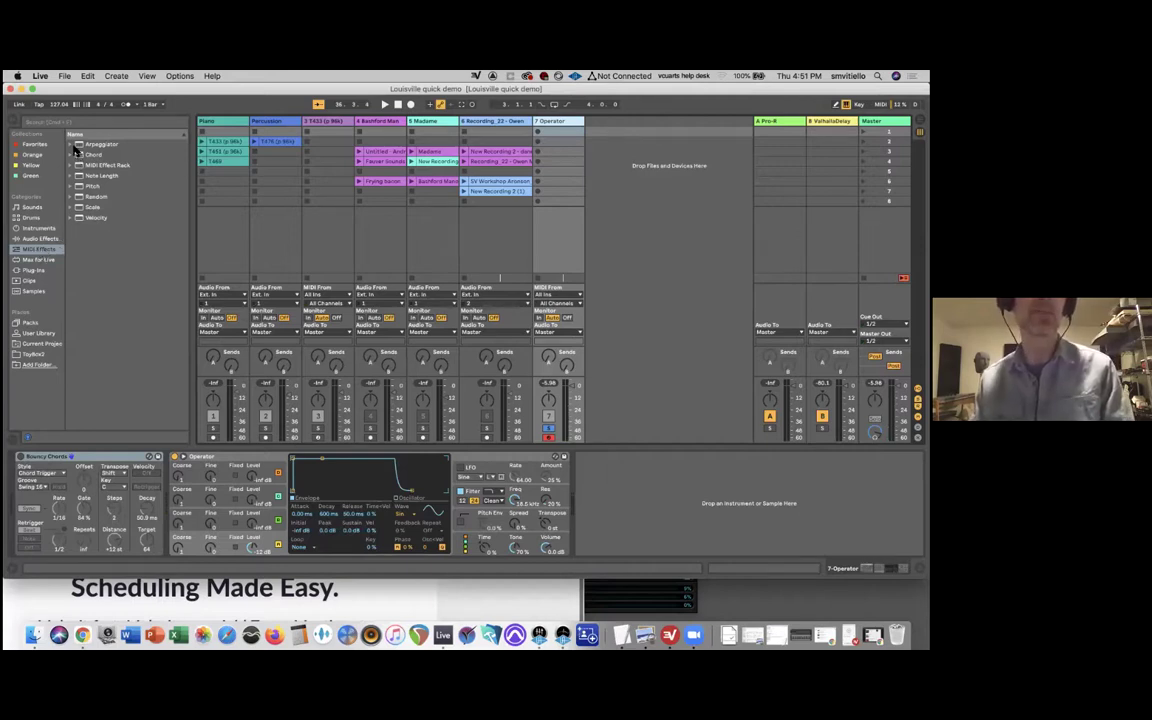
{"action": "left_click", "coordinate": [20, 456]}
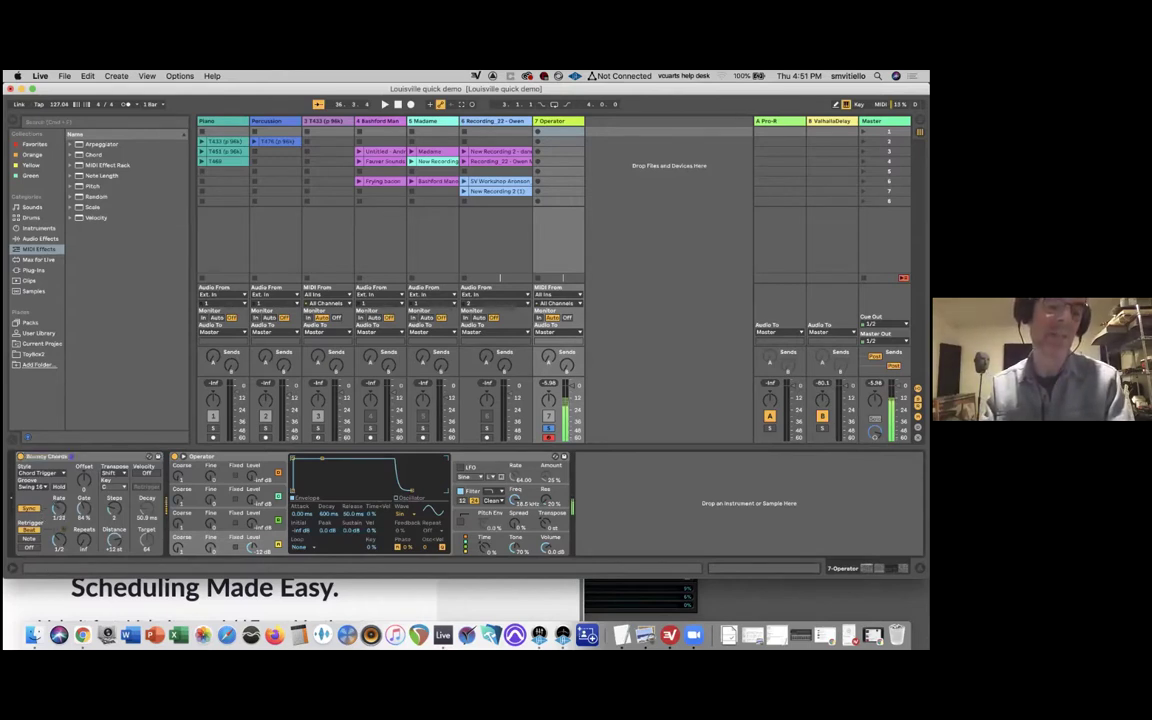
{"action": "left_click_drag", "start_coordinate": [59, 507], "coordinate": [59, 520]}
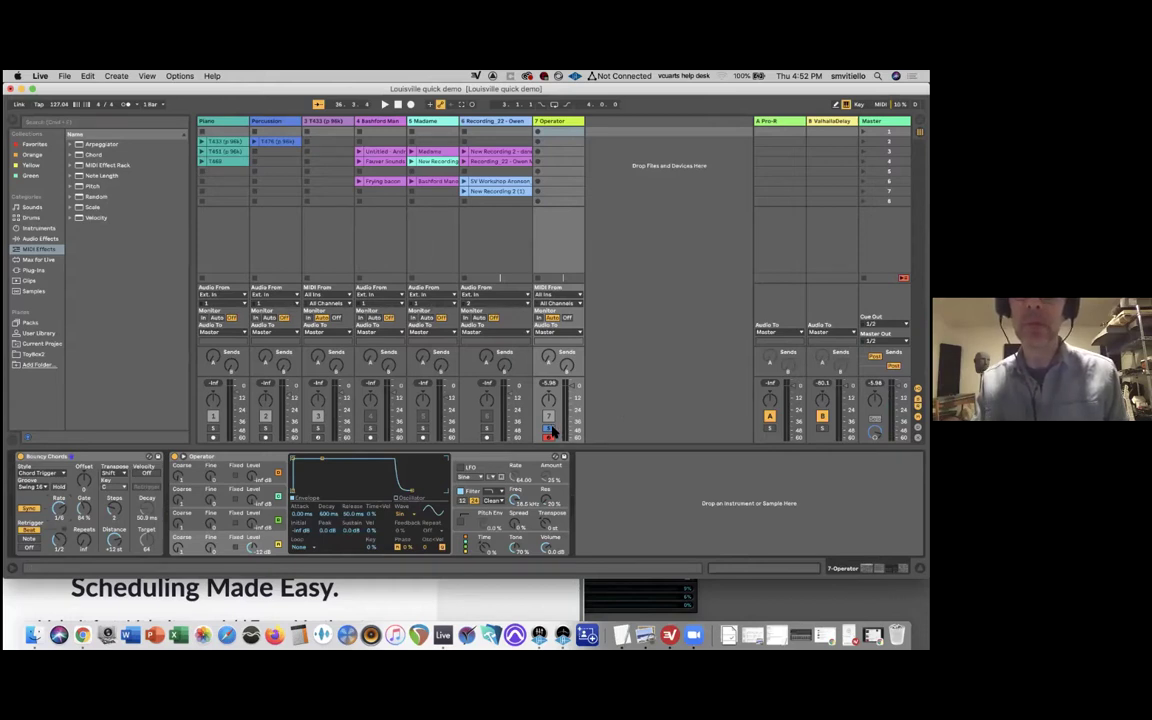
Unsolo the Operator track and launch the T433 (p 96k) clip on the Piano track.
{"action": "left_click", "coordinate": [550, 428]}
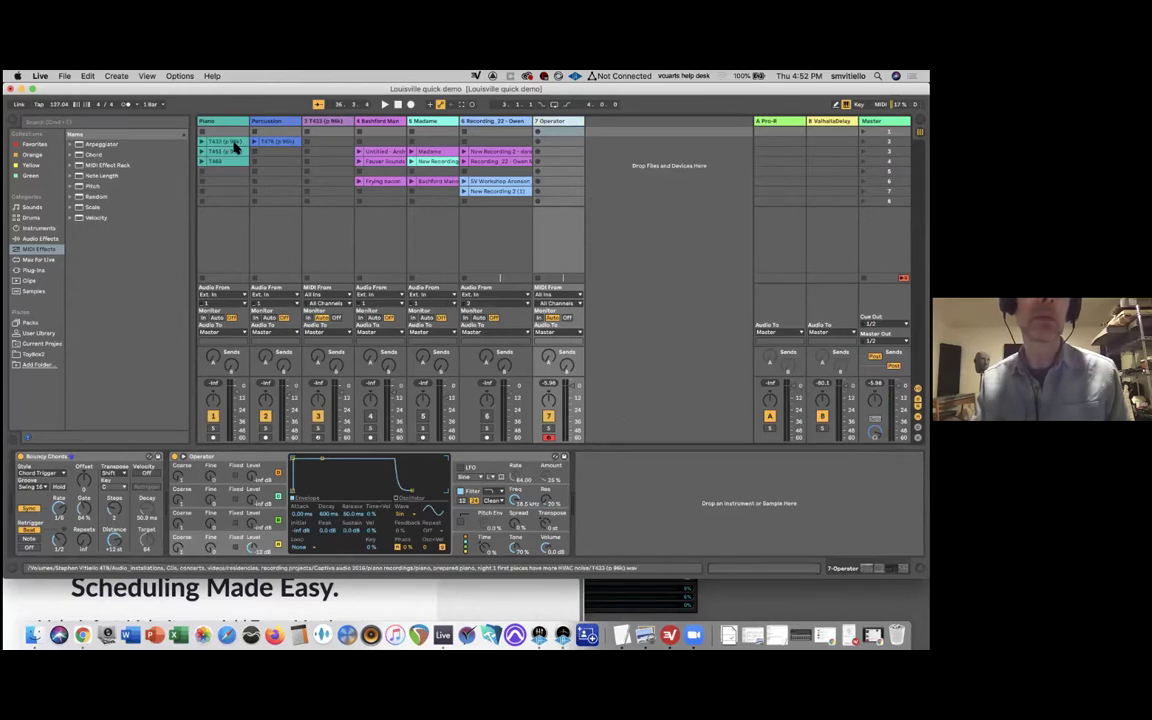
{"action": "left_click", "coordinate": [235, 147]}
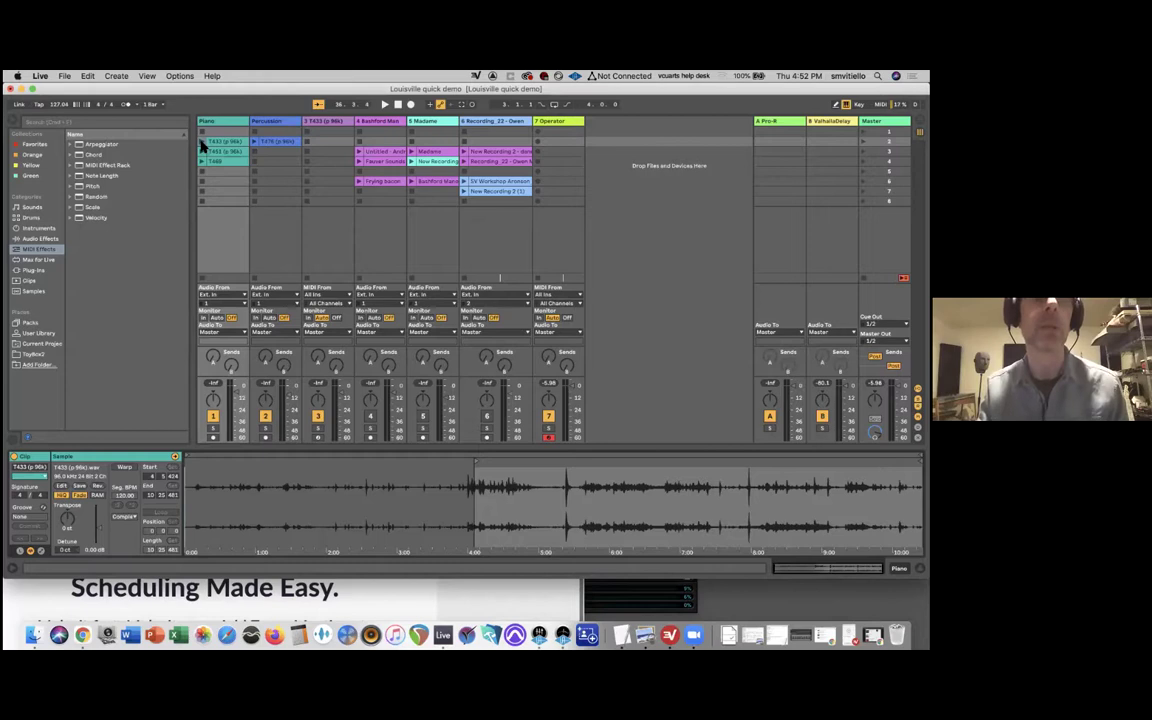
{"action": "left_click", "coordinate": [203, 143]}
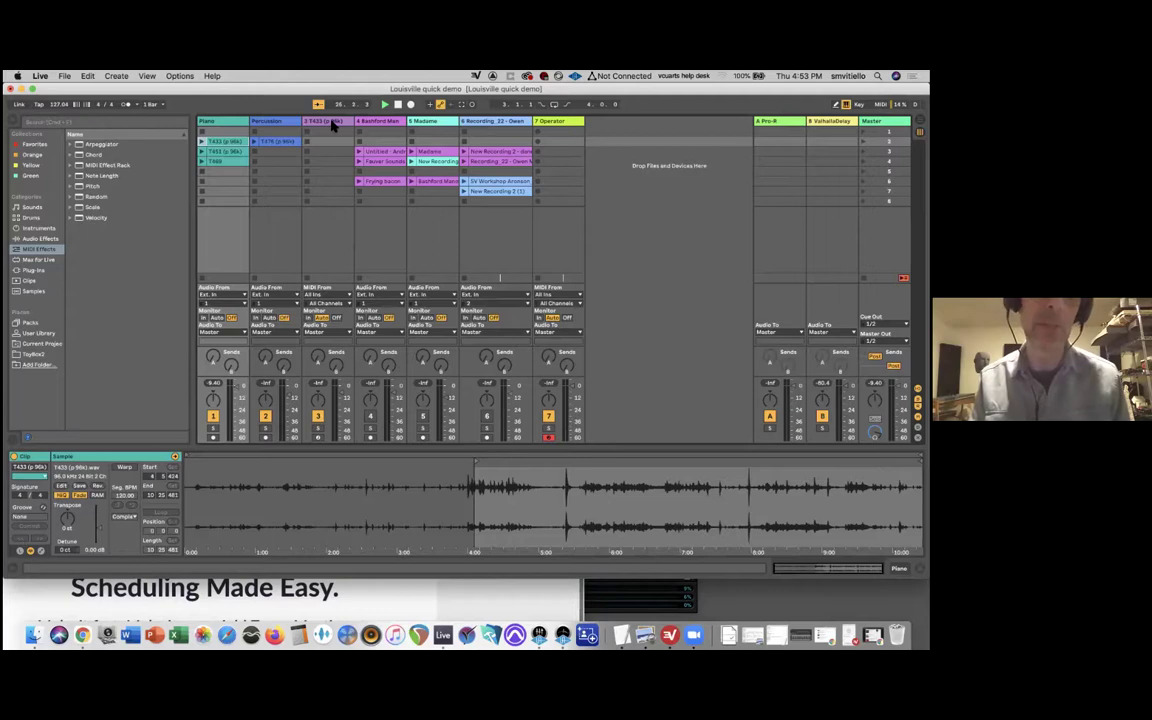
Display the sliced T433 (p 96k) sample on track 3, arm that track, and deactivate the Operator track.
{"action": "left_click", "coordinate": [333, 123]}
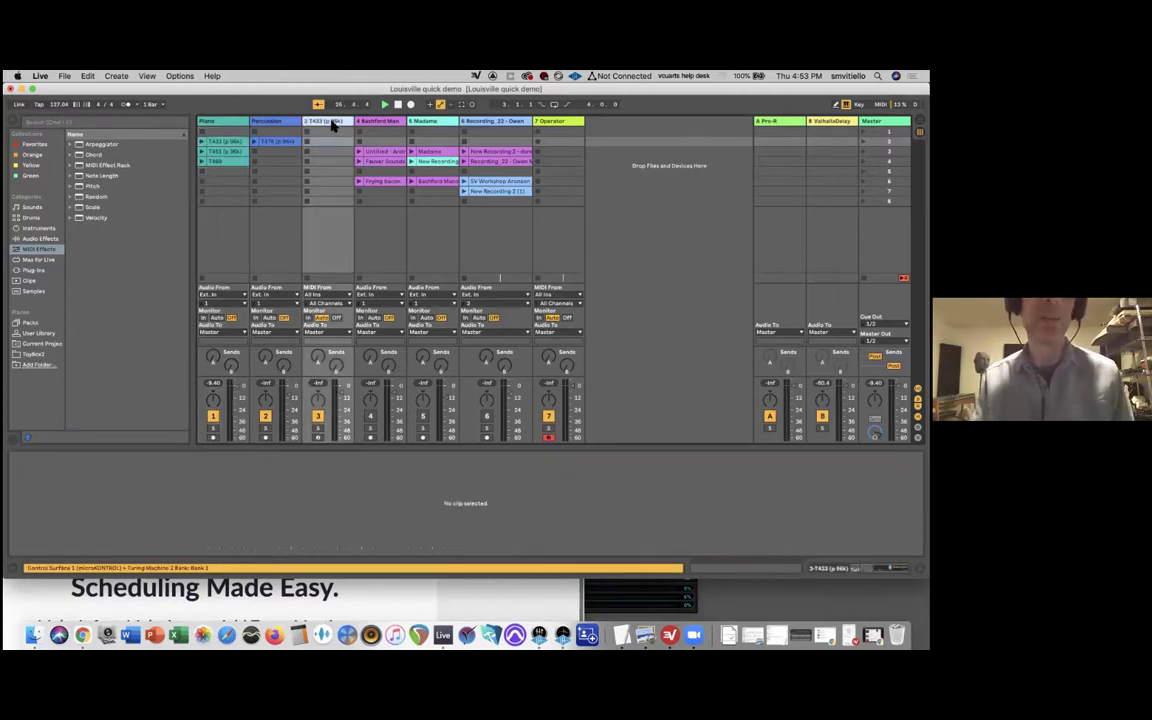
{"action": "double_click", "coordinate": [333, 123]}
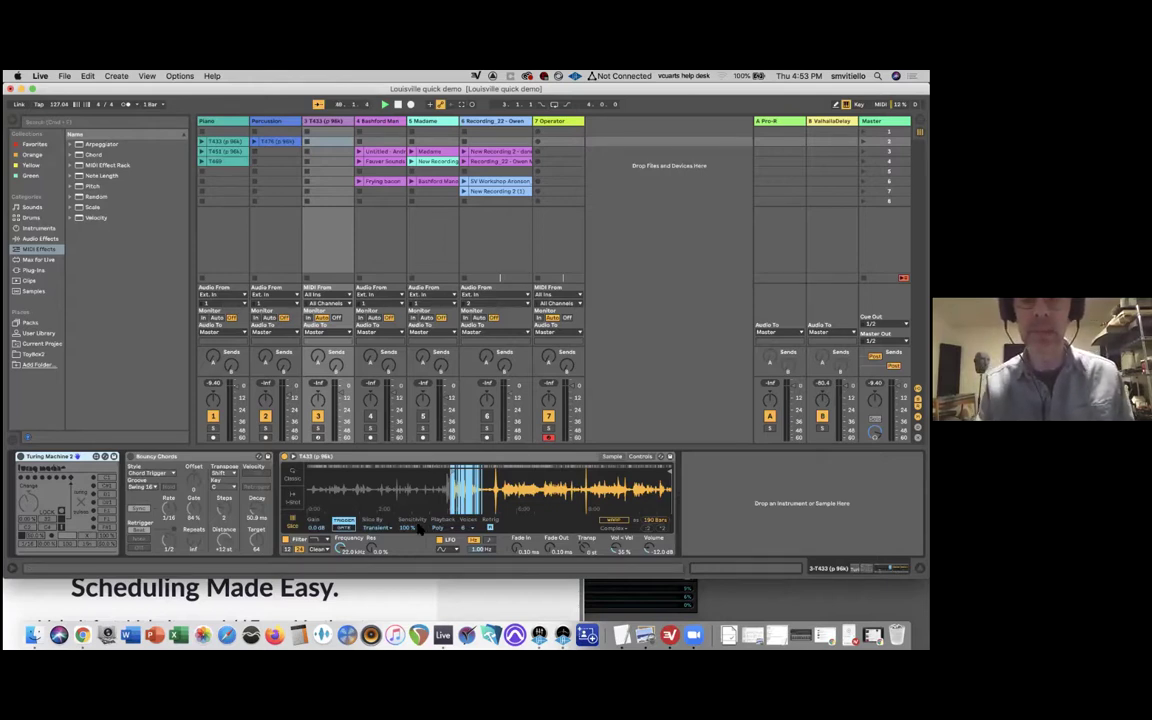
{"action": "left_click_drag", "start_coordinate": [418, 526], "coordinate": [418, 570]}
{"action": "left_click_drag", "start_coordinate": [418, 526], "coordinate": [465, 483]}
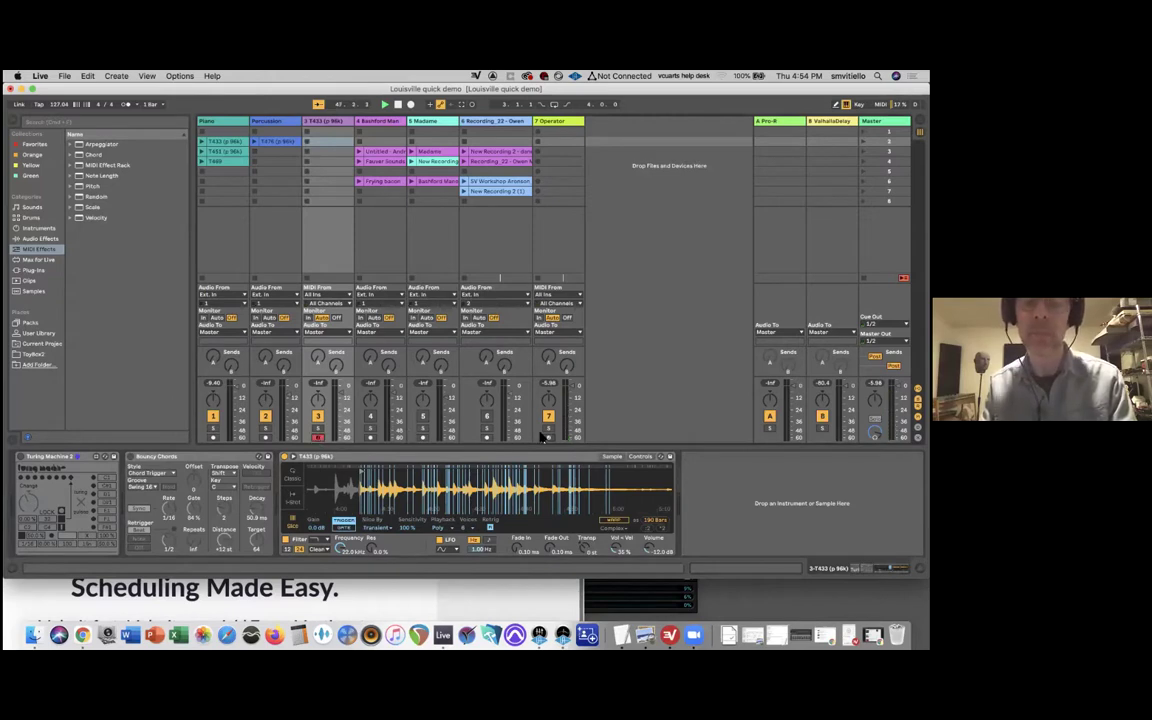
{"action": "left_click", "coordinate": [548, 416]}
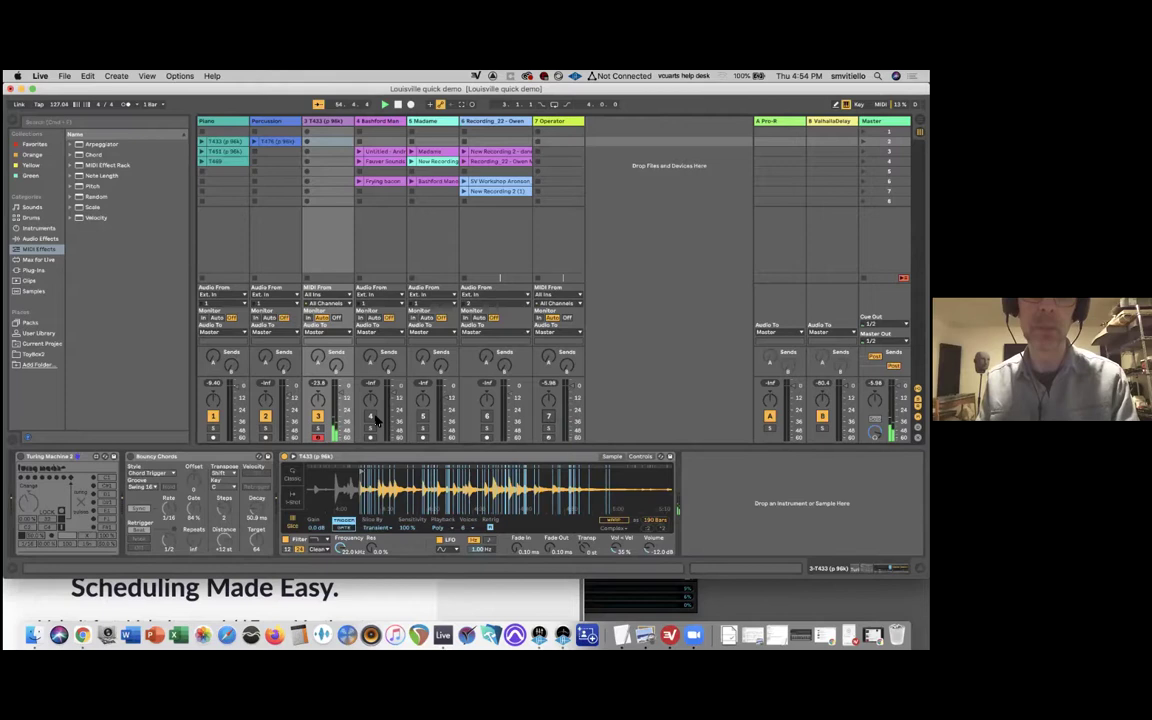
Try the Bouncy Chords arpeggiator on track 3, and delete it from the device chain.
{"action": "left_click", "coordinate": [131, 457]}
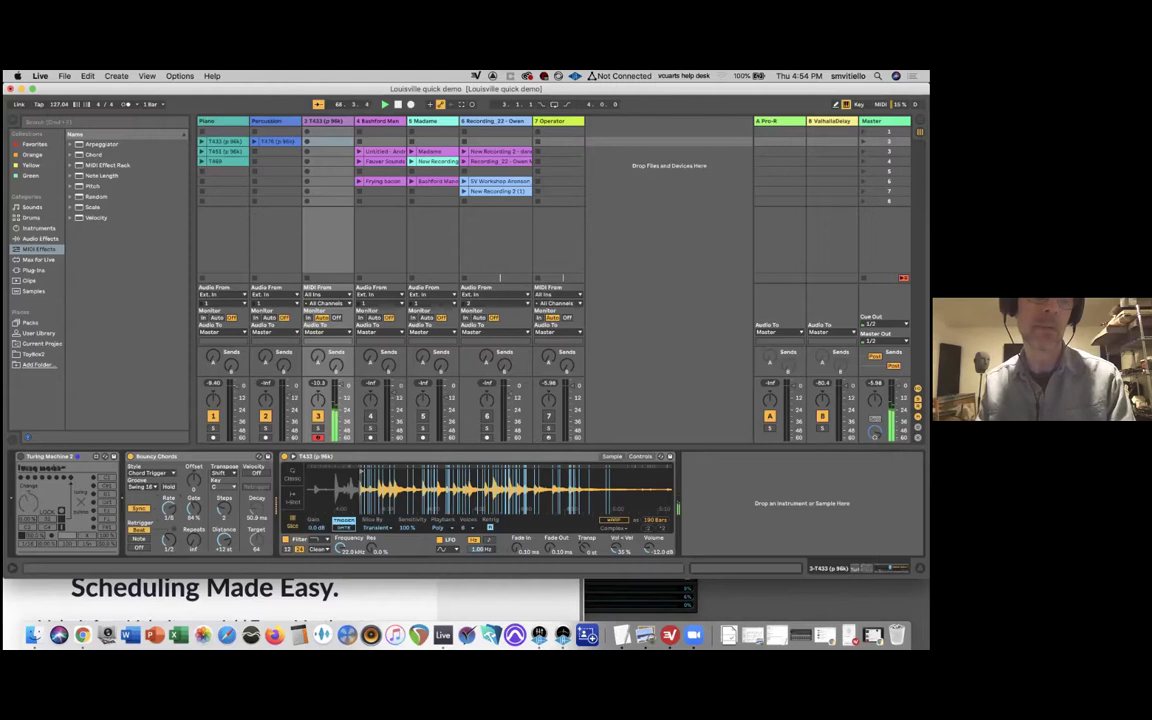
{"action": "left_click", "coordinate": [160, 457]}
{"action": "key", "text": "Delete"}
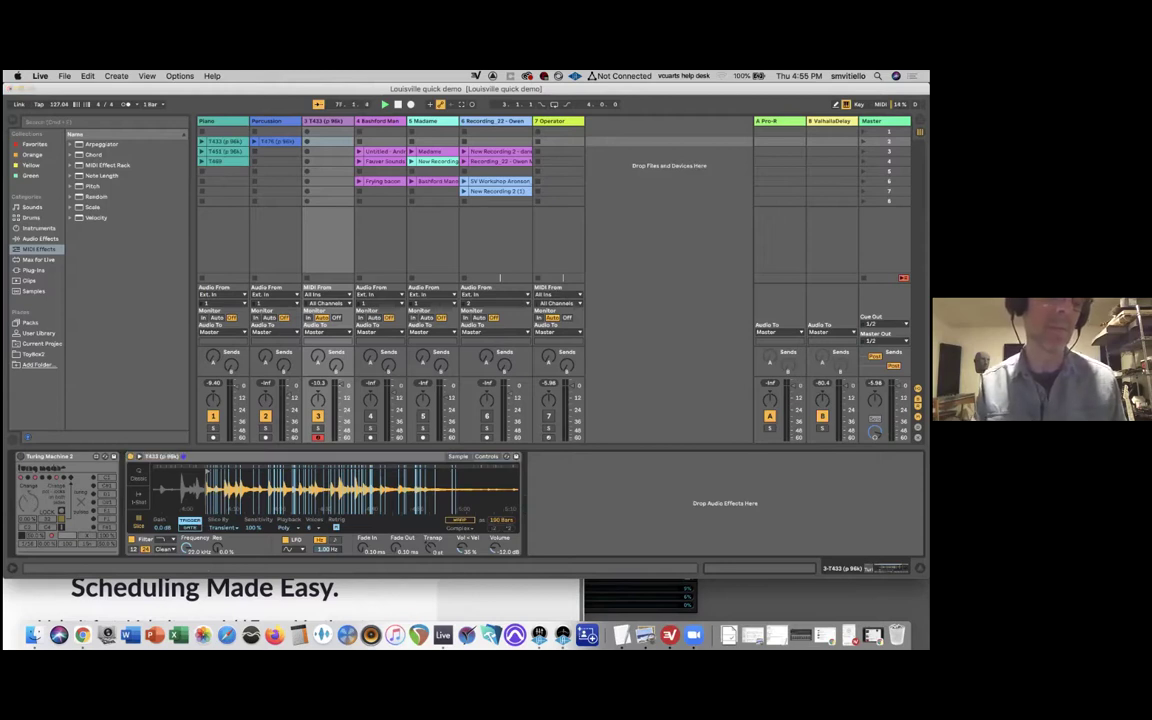
Add the Looper audio effect after the sampler on track 3.
{"action": "left_click", "coordinate": [44, 240]}
{"action": "left_click", "coordinate": [80, 406]}
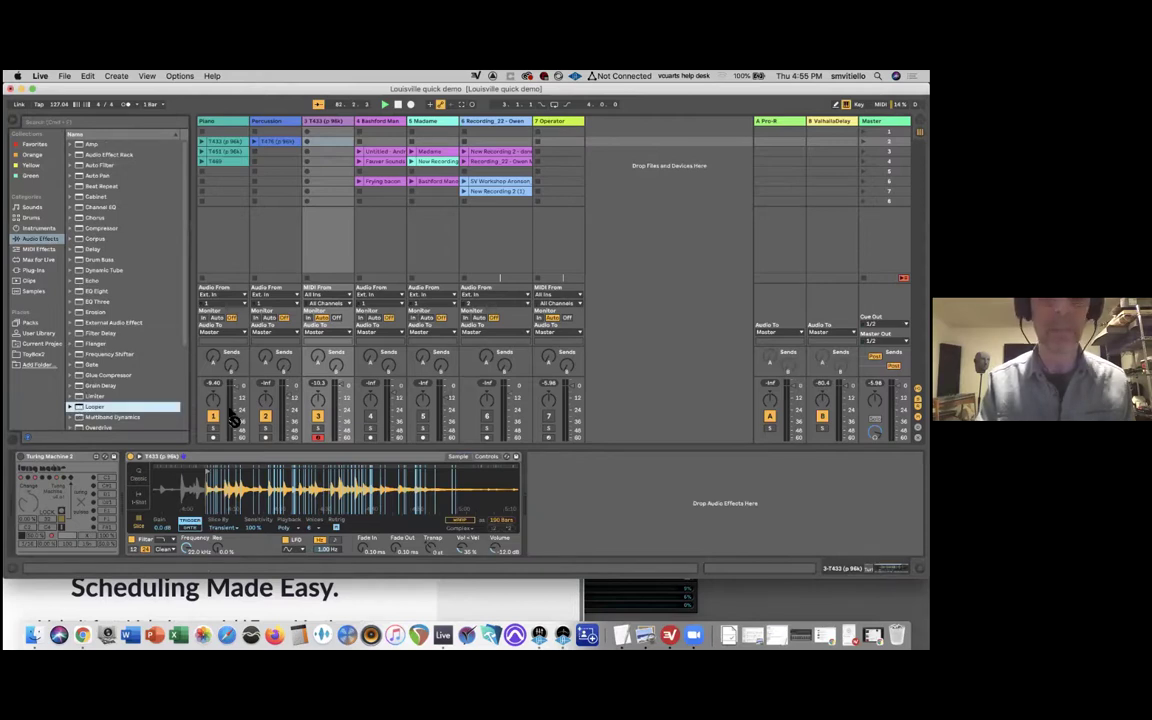
{"action": "left_click_drag", "start_coordinate": [539, 483], "coordinate": [541, 484]}
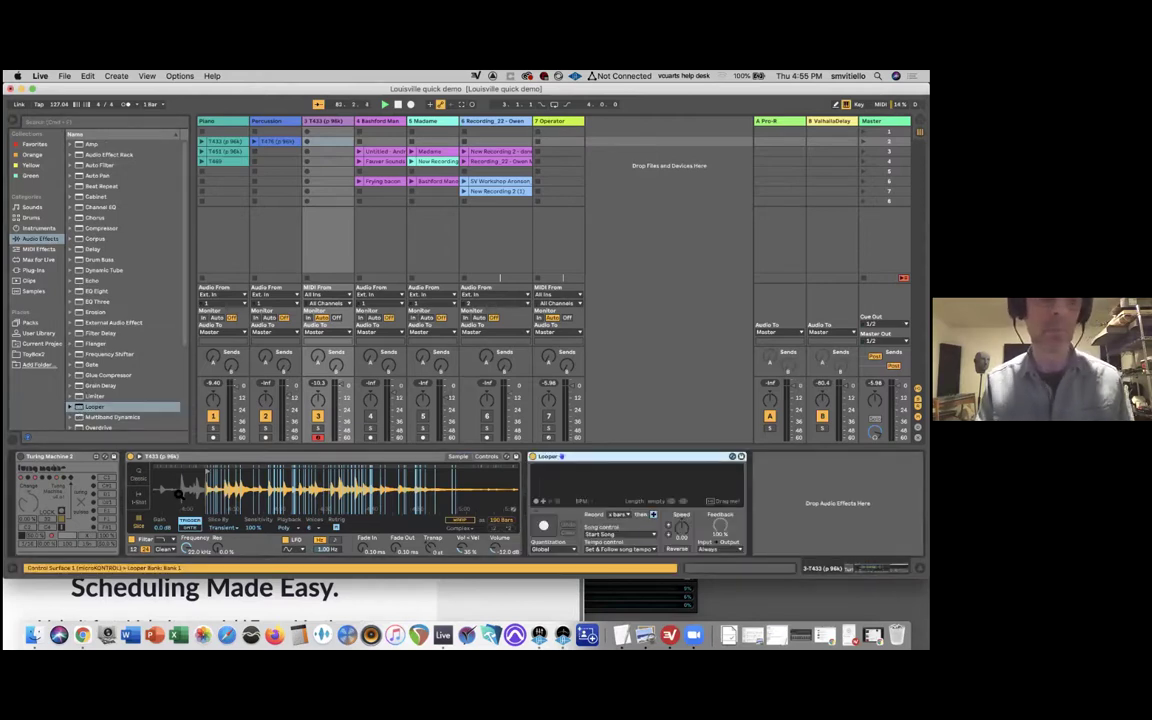
Turn on Turing Machine 2 on track 3 and move the sample's start point in the sampler.
{"action": "left_click", "coordinate": [21, 457]}
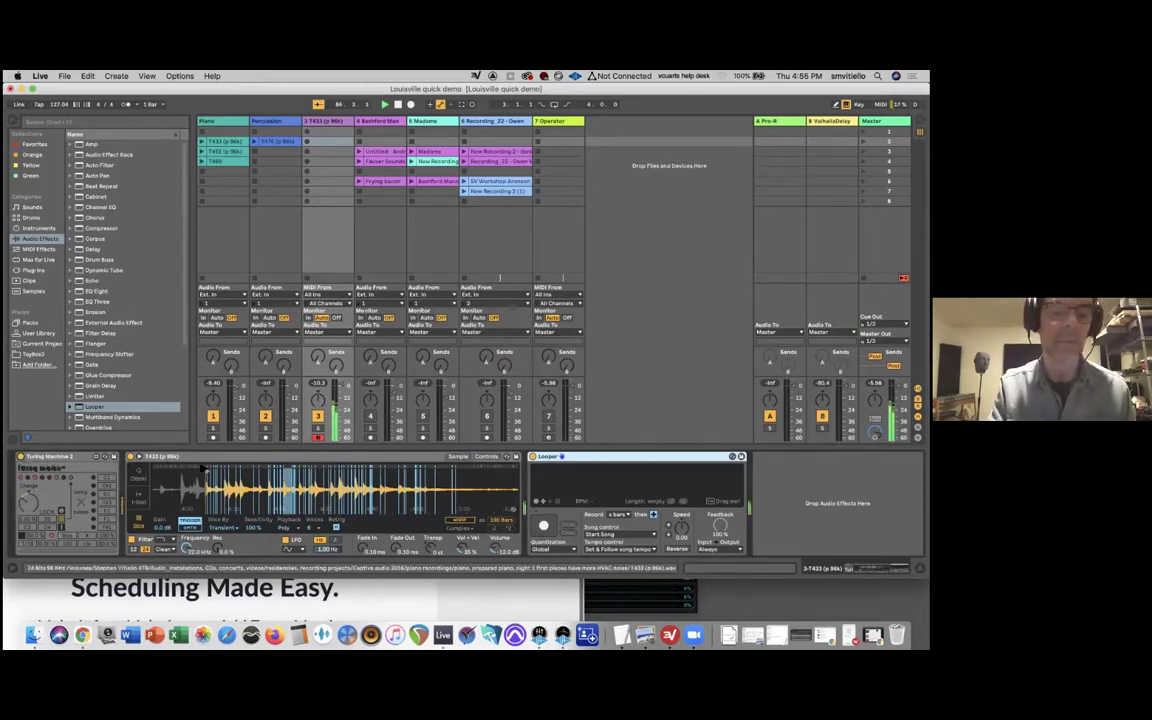
{"action": "left_click_drag", "start_coordinate": [189, 473], "coordinate": [200, 476]}
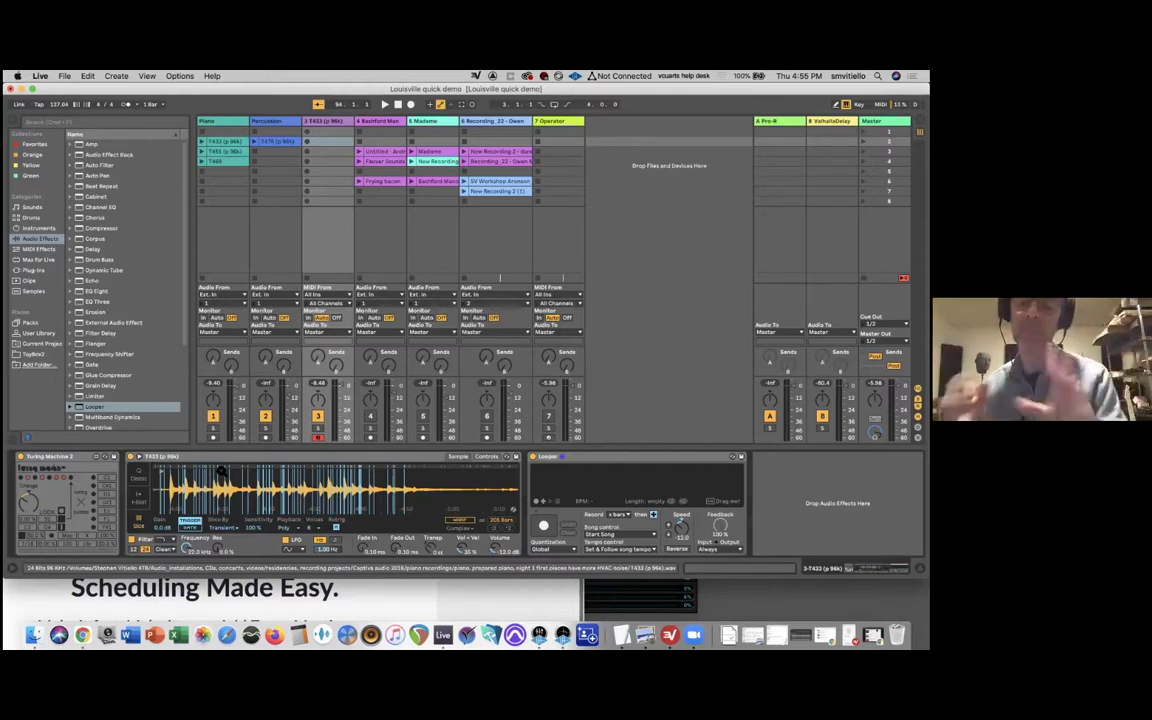
Record a two-bar loop in the Looper, overdub it, and switch the loop to playback.
{"action": "left_click", "coordinate": [543, 525]}
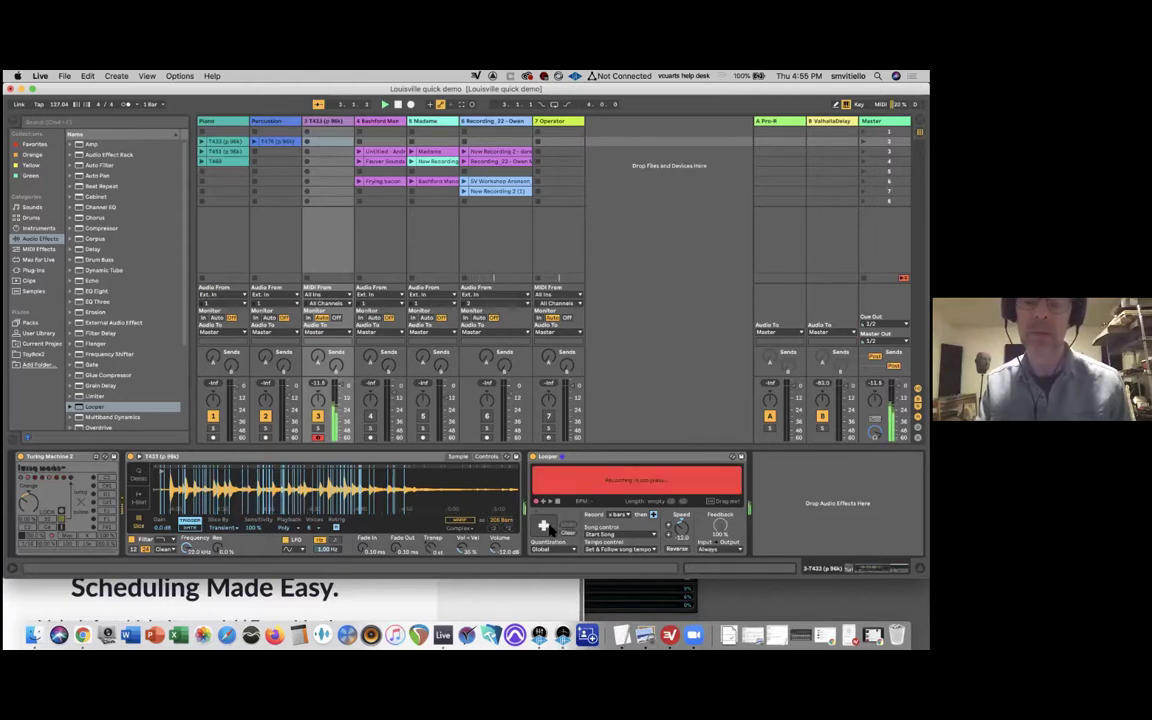
{"action": "left_click", "coordinate": [545, 527]}
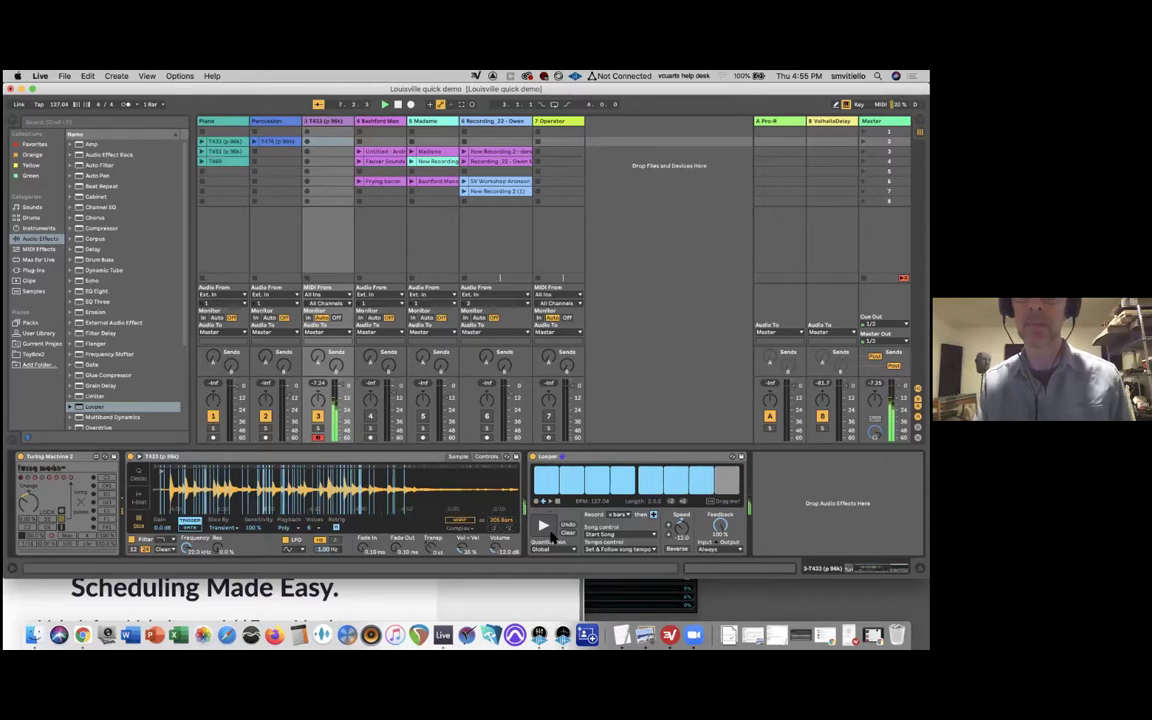
{"action": "left_click", "coordinate": [545, 528]}
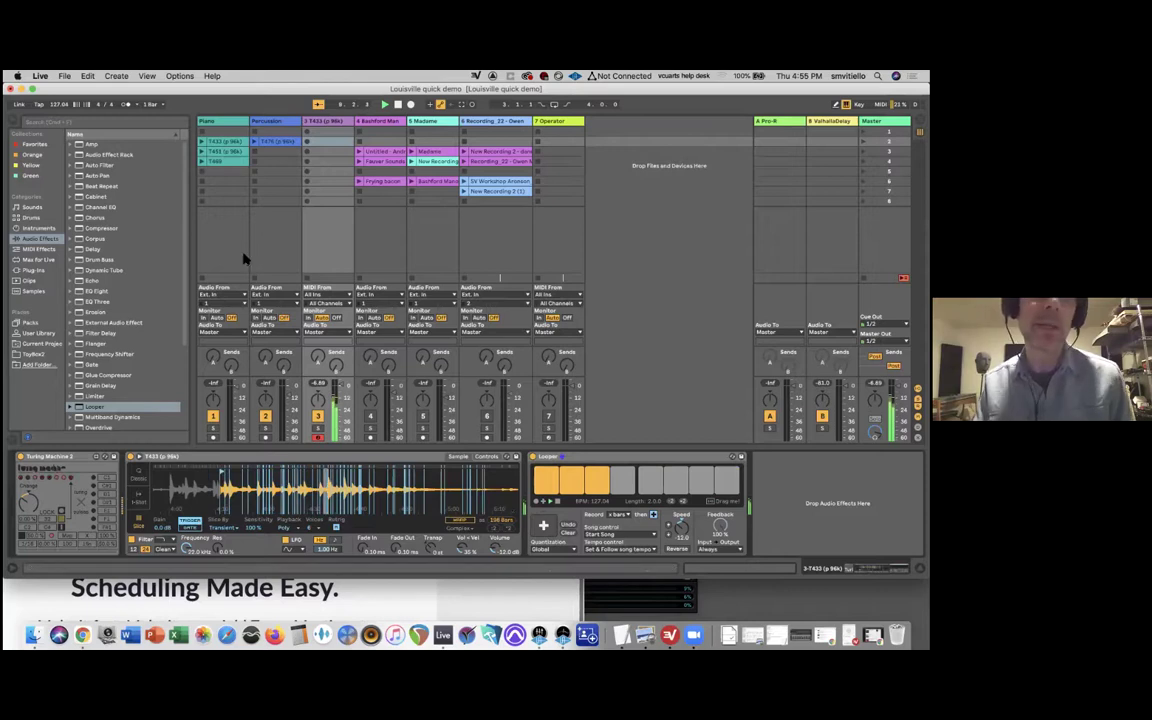
Launch the scene 2 clips on the Percussion and Piano tracks over the running loop.
{"action": "left_click", "coordinate": [258, 145]}
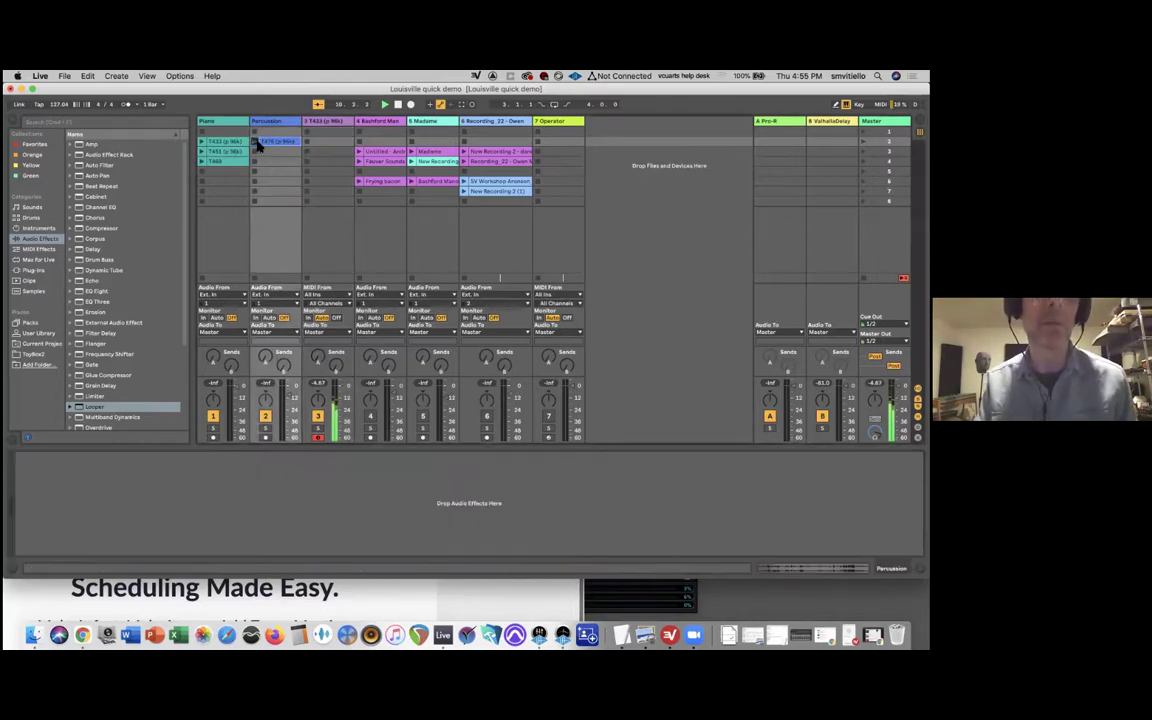
{"action": "left_click", "coordinate": [282, 143]}
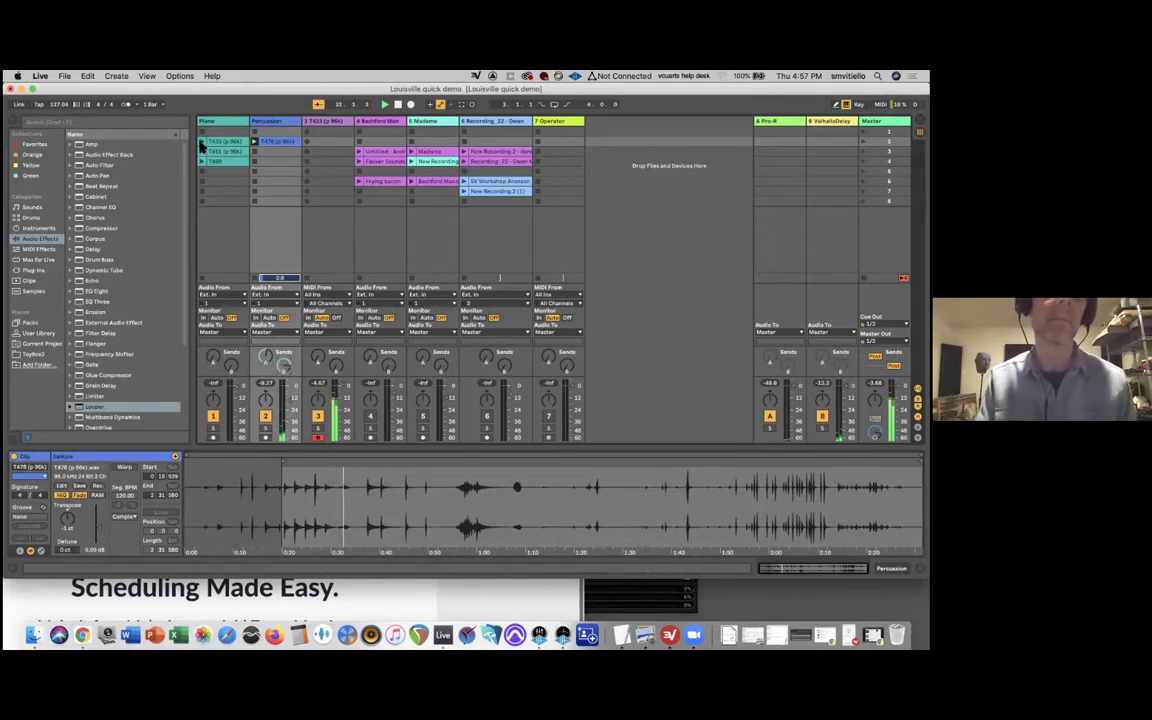
{"action": "left_click", "coordinate": [203, 142]}
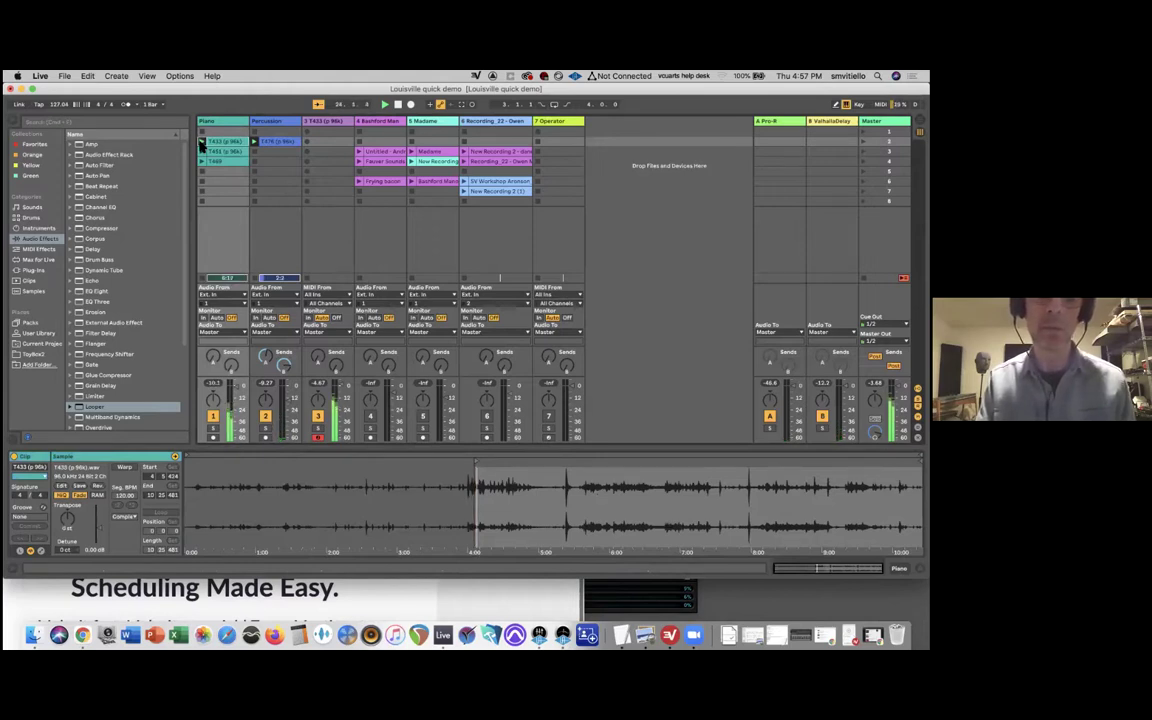
Launch the Untitled clip on the Bashford Manor track and adjust that track's volume.
{"action": "left_click", "coordinate": [322, 122]}
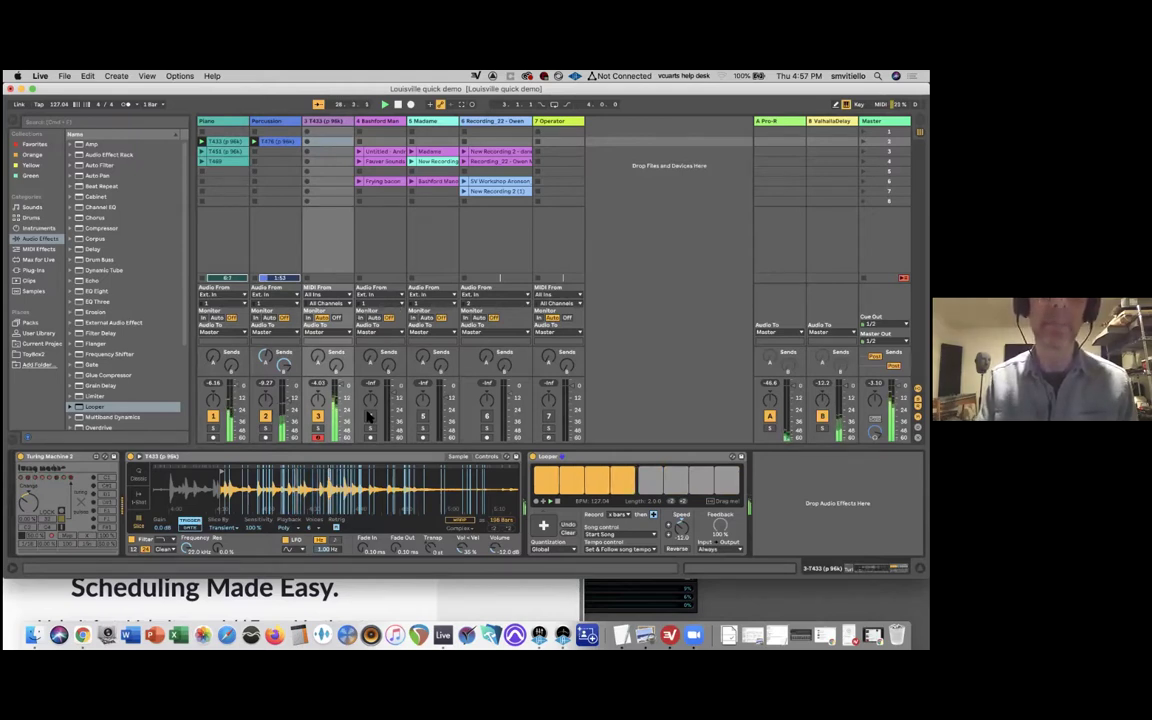
{"action": "left_click", "coordinate": [383, 160]}
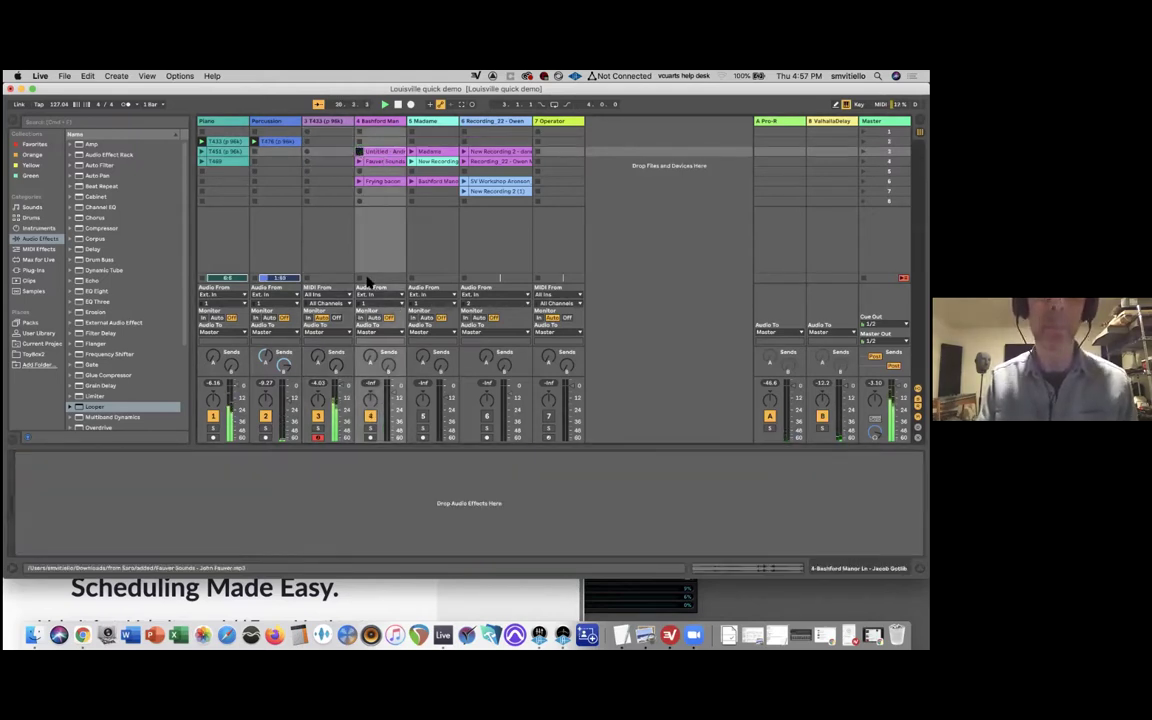
{"action": "left_click", "coordinate": [395, 393]}
{"action": "left_click_drag", "start_coordinate": [393, 386], "coordinate": [393, 384]}
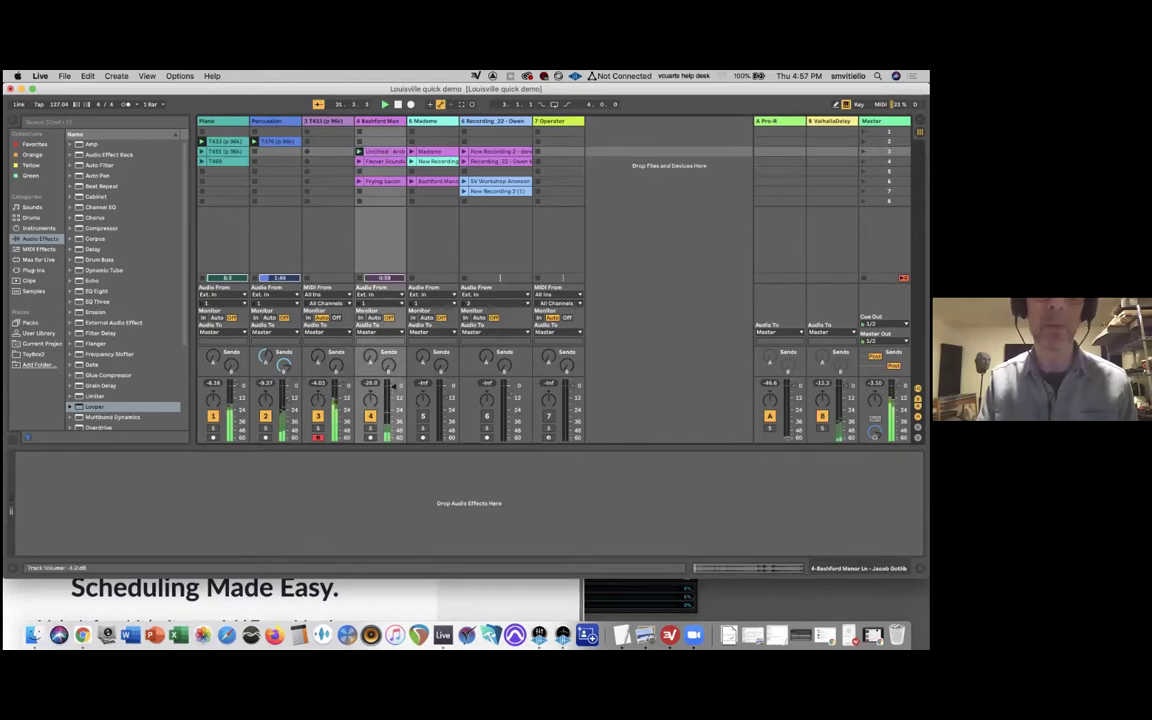
{"action": "left_click", "coordinate": [386, 153]}
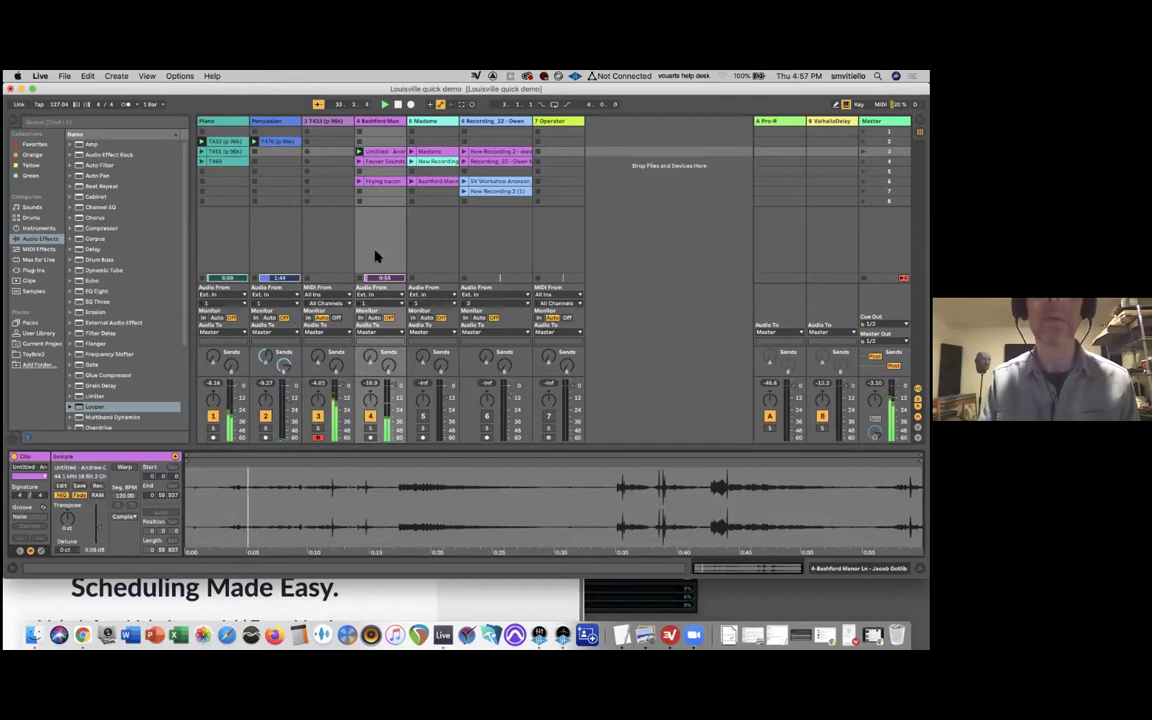
Launch the Madame and New Recording 2 clips in scene 3, and raise the Madame track's Pro-R send.
{"action": "left_click", "coordinate": [412, 152]}
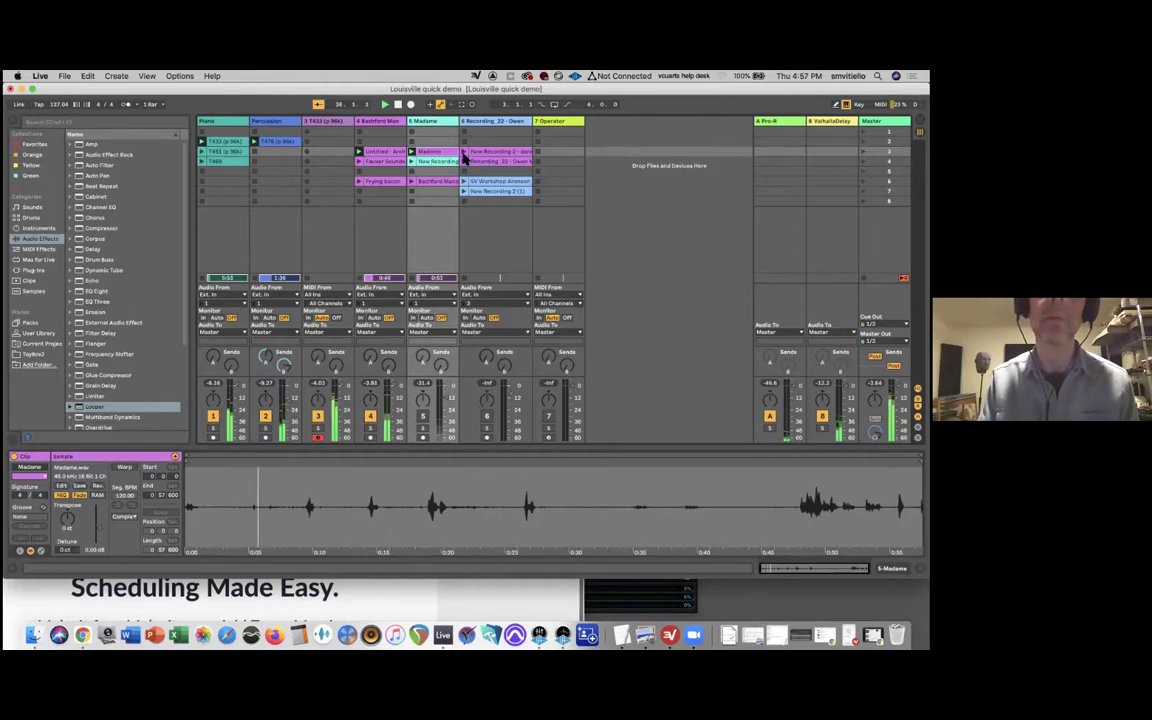
{"action": "left_click", "coordinate": [490, 151]}
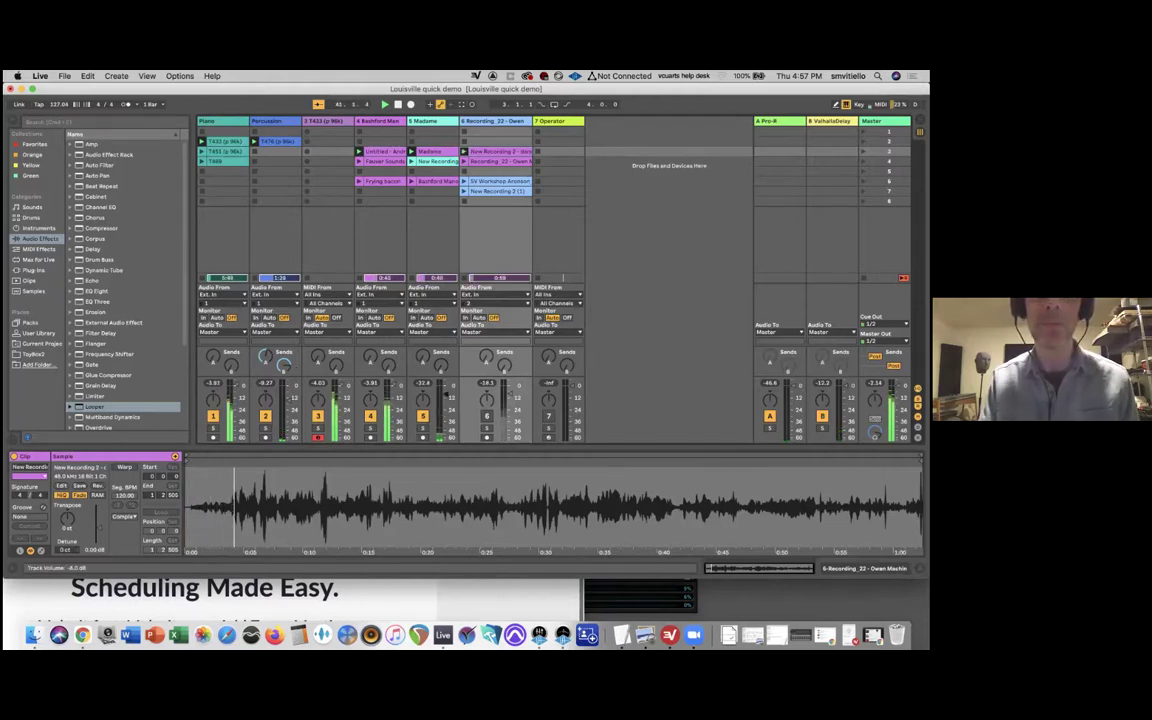
{"action": "left_click", "coordinate": [437, 155]}
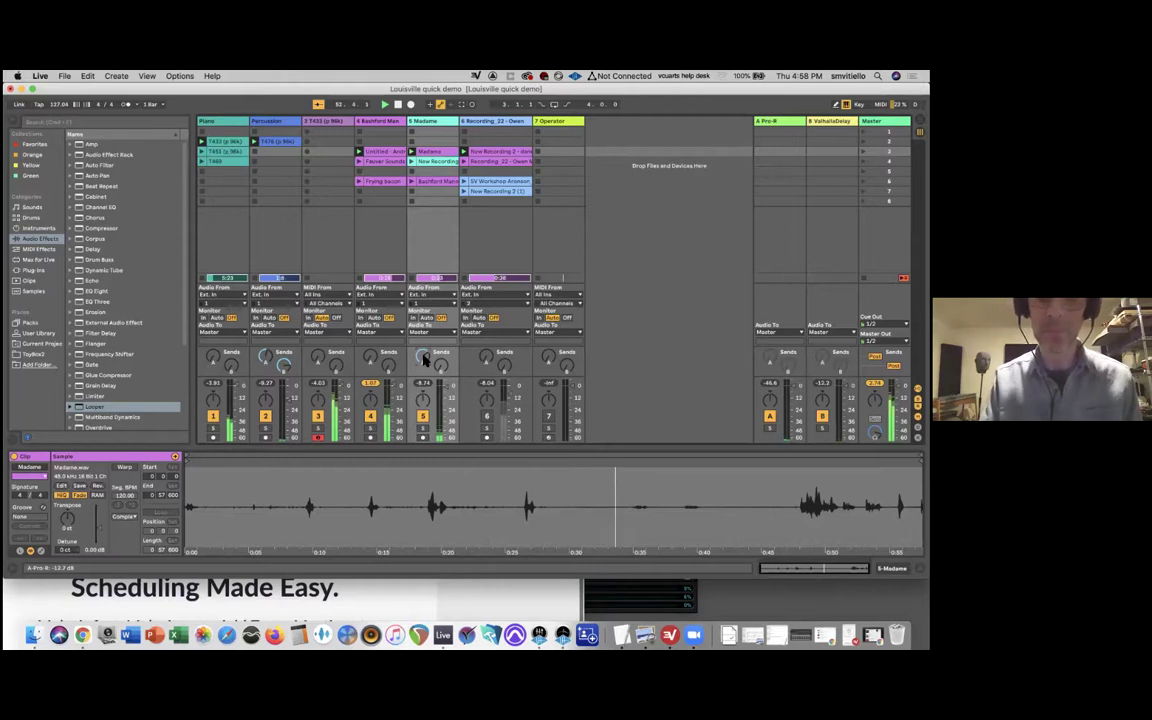
Stop the Piano, Bashford Manor and Madame clips, and set the speed of track 3's Looper to -18.
{"action": "left_click", "coordinate": [334, 121]}
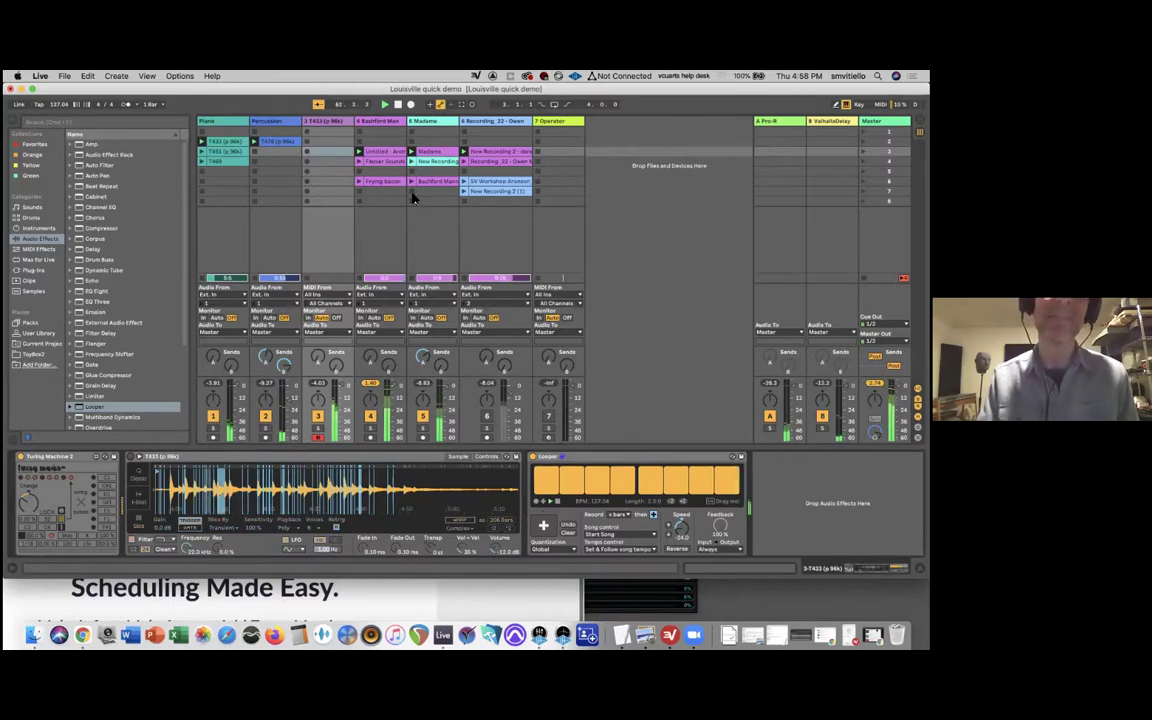
{"action": "left_click", "coordinate": [203, 186]}
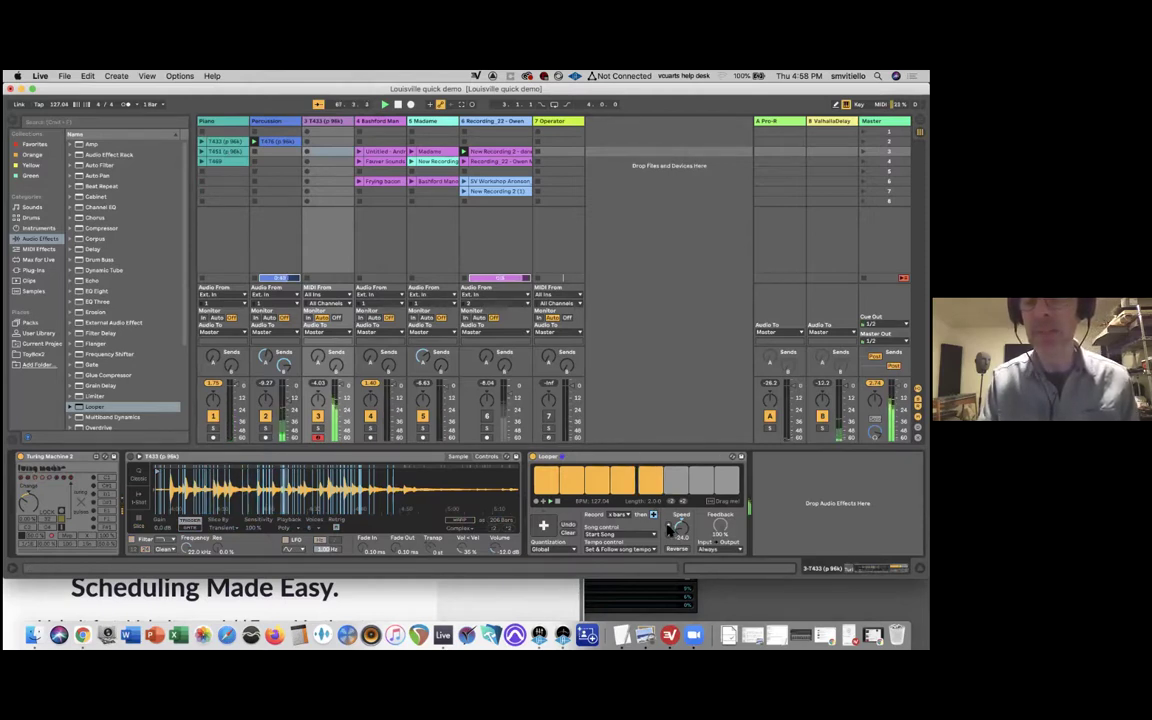
{"action": "left_click_drag", "start_coordinate": [668, 530], "coordinate": [670, 530]}
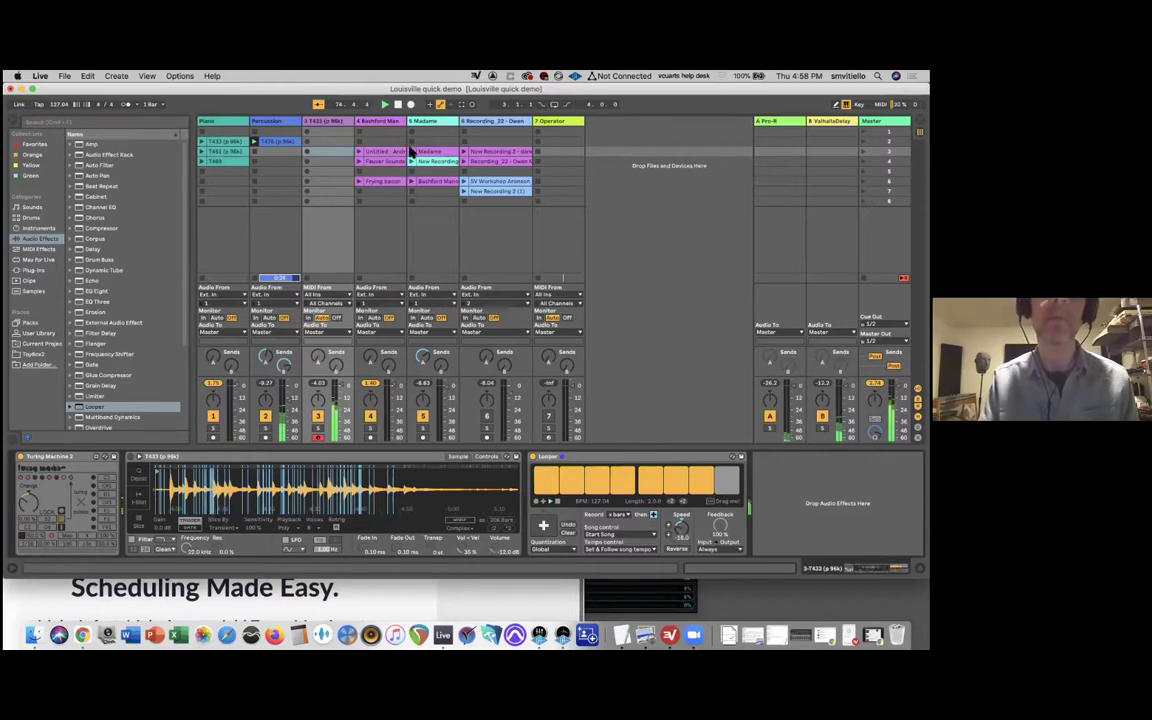
Launch the Fauver Sounds clip on the Bashford Manor track and the New Recording clip on the Madame track.
{"action": "double_click", "coordinate": [352, 161]}
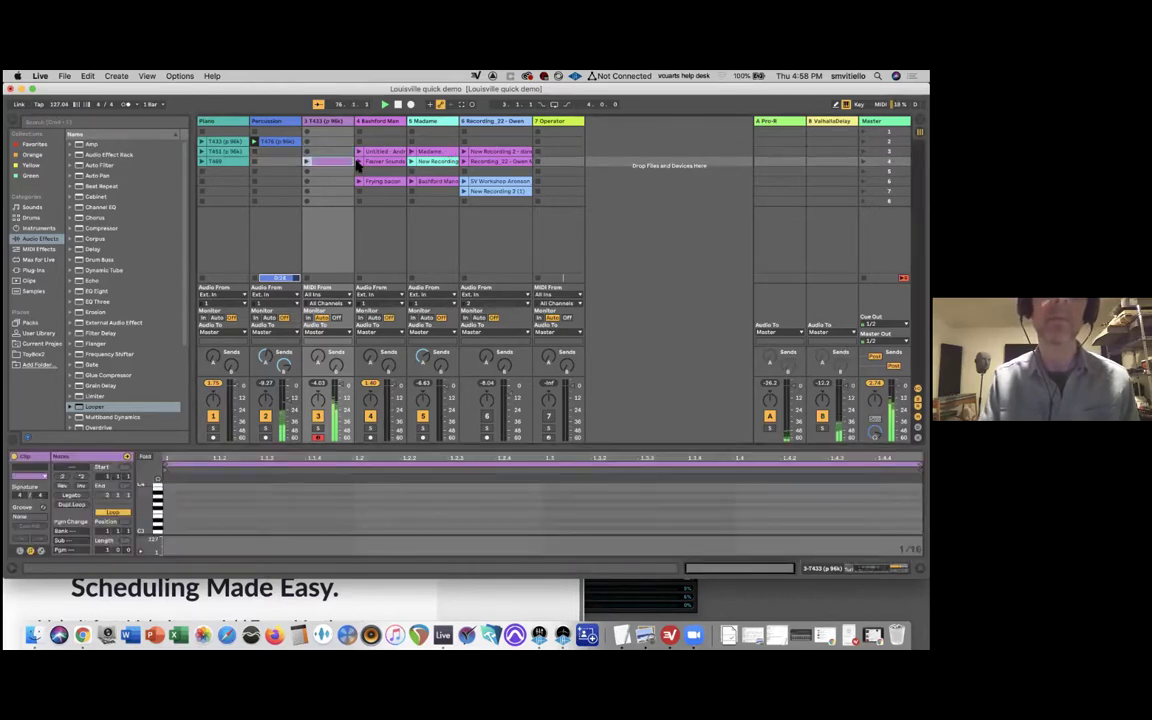
{"action": "key", "text": "super+z"}
{"action": "left_click", "coordinate": [359, 161]}
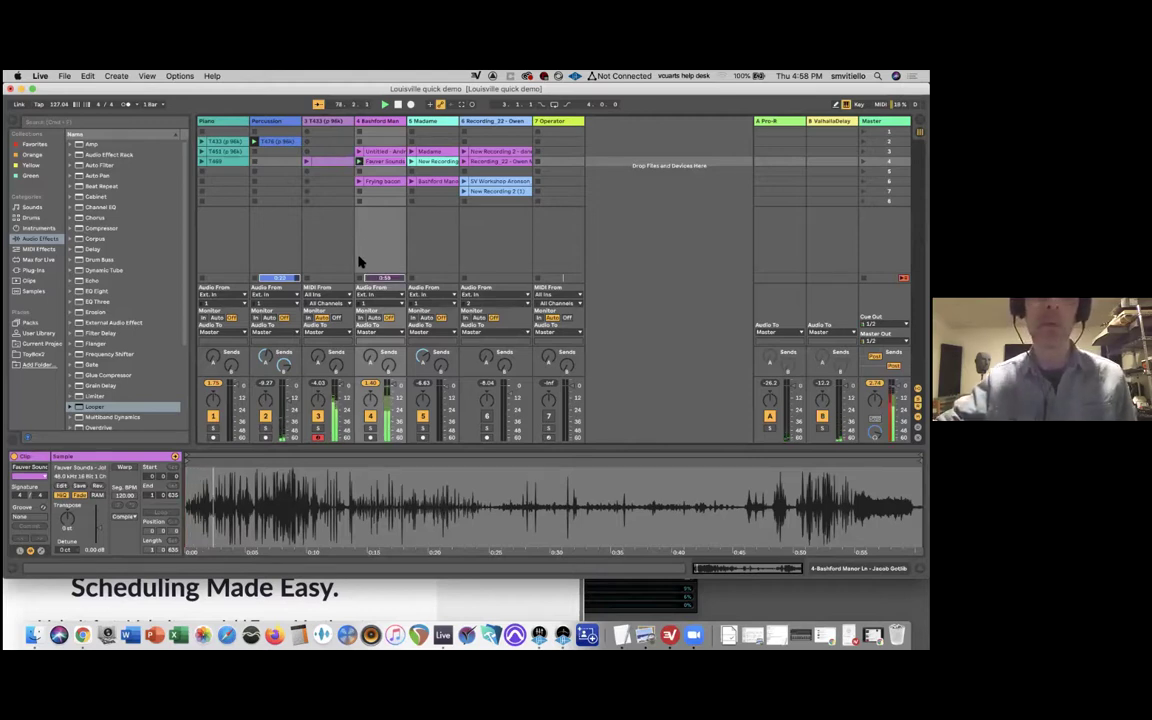
{"action": "left_click", "coordinate": [410, 163]}
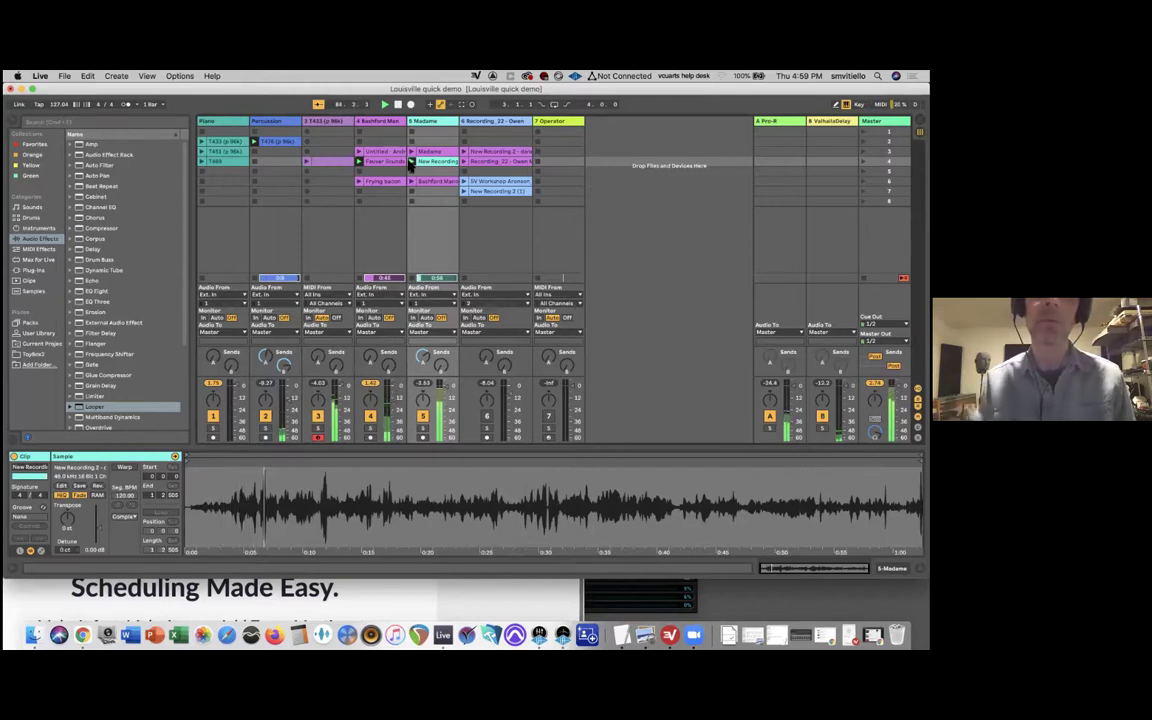
Launch the SV Workshop clip on the Recording_22 track and relaunch the New Recording clip in scene 4 of the Madame track.
{"action": "left_click", "coordinate": [468, 184]}
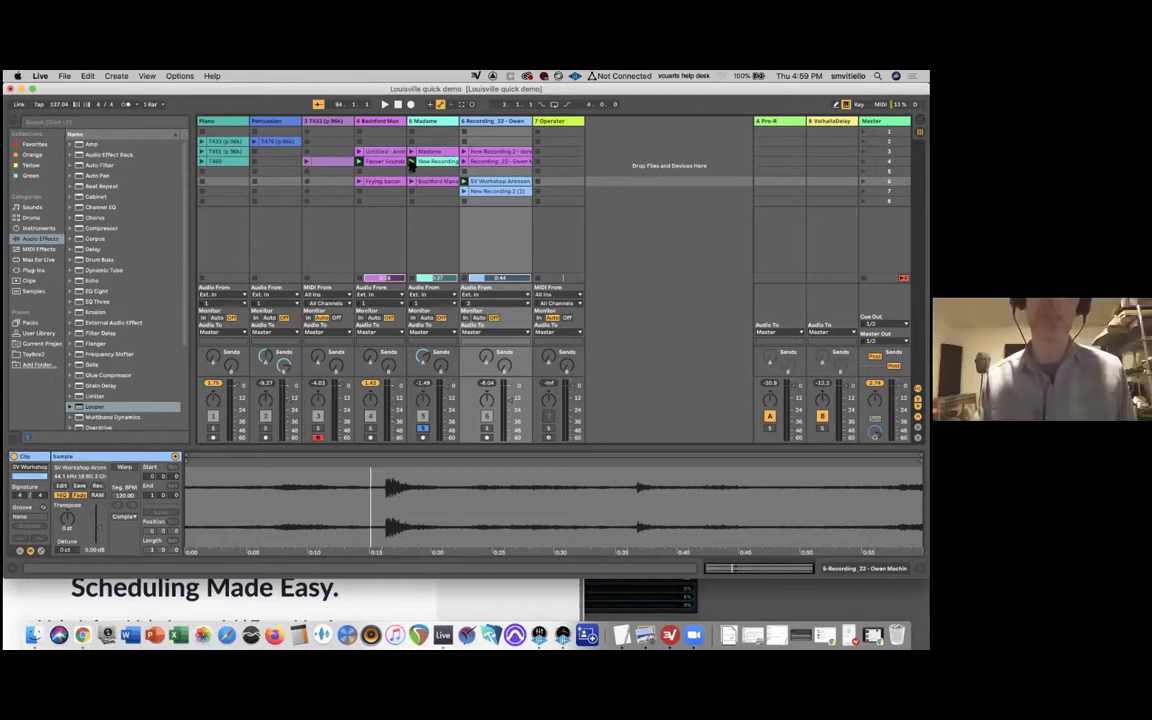
{"action": "left_click", "coordinate": [411, 161]}
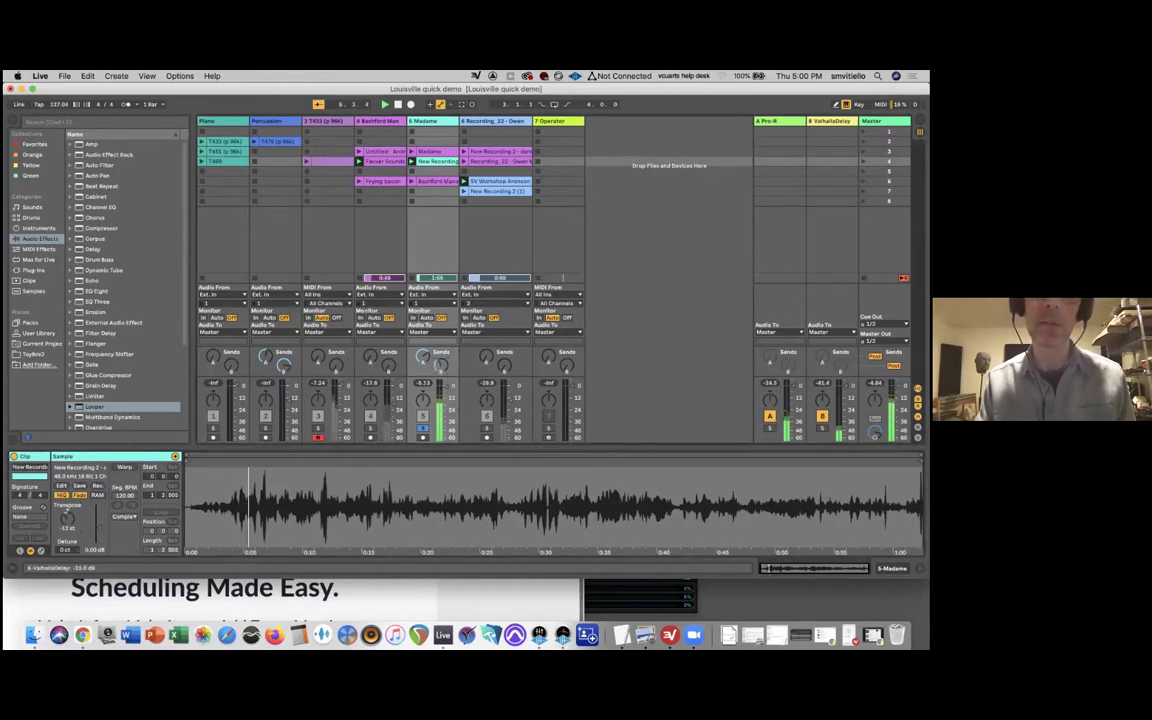
Load the Soundtoys EchoBoy audio unit onto the Madame track and close its plug-in window.
{"action": "double_click", "coordinate": [440, 120]}
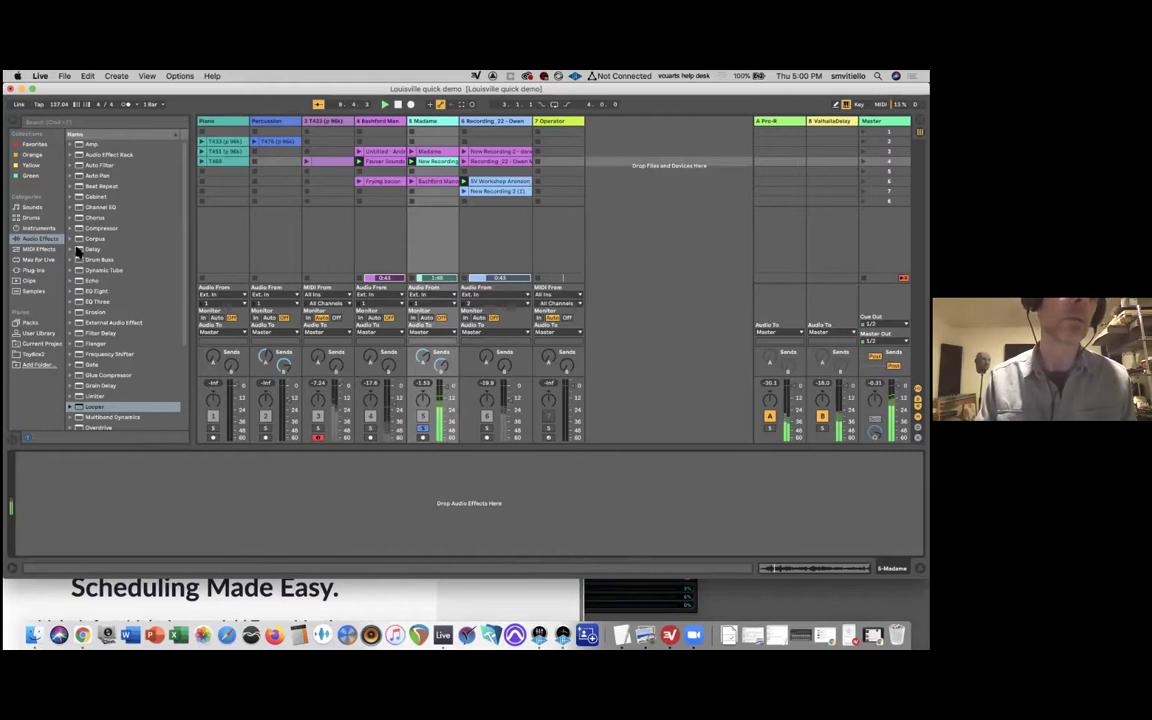
{"action": "left_click", "coordinate": [40, 269]}
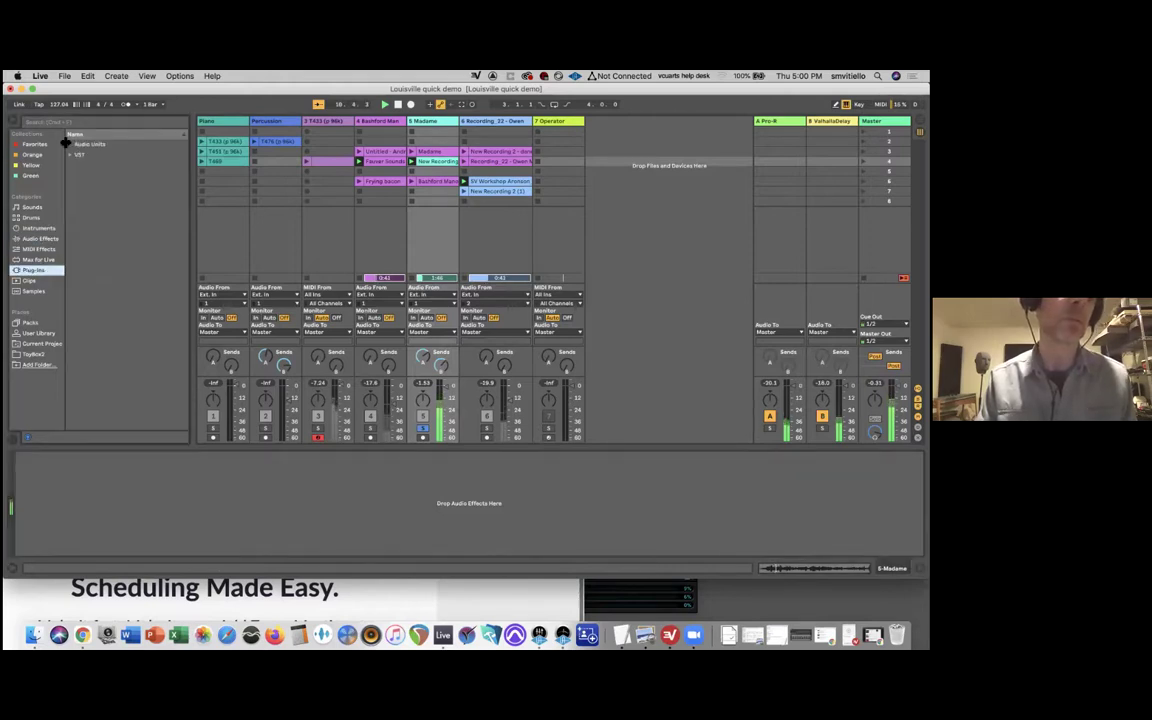
{"action": "left_click", "coordinate": [70, 144]}
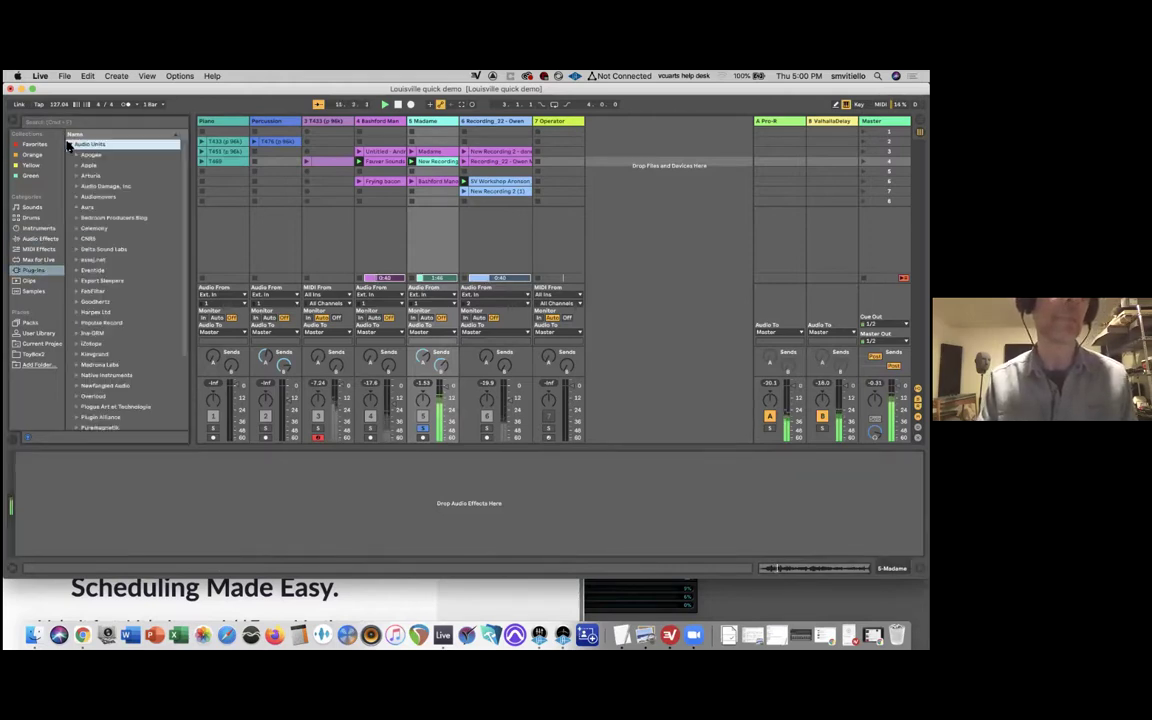
{"action": "left_click", "coordinate": [77, 291]}
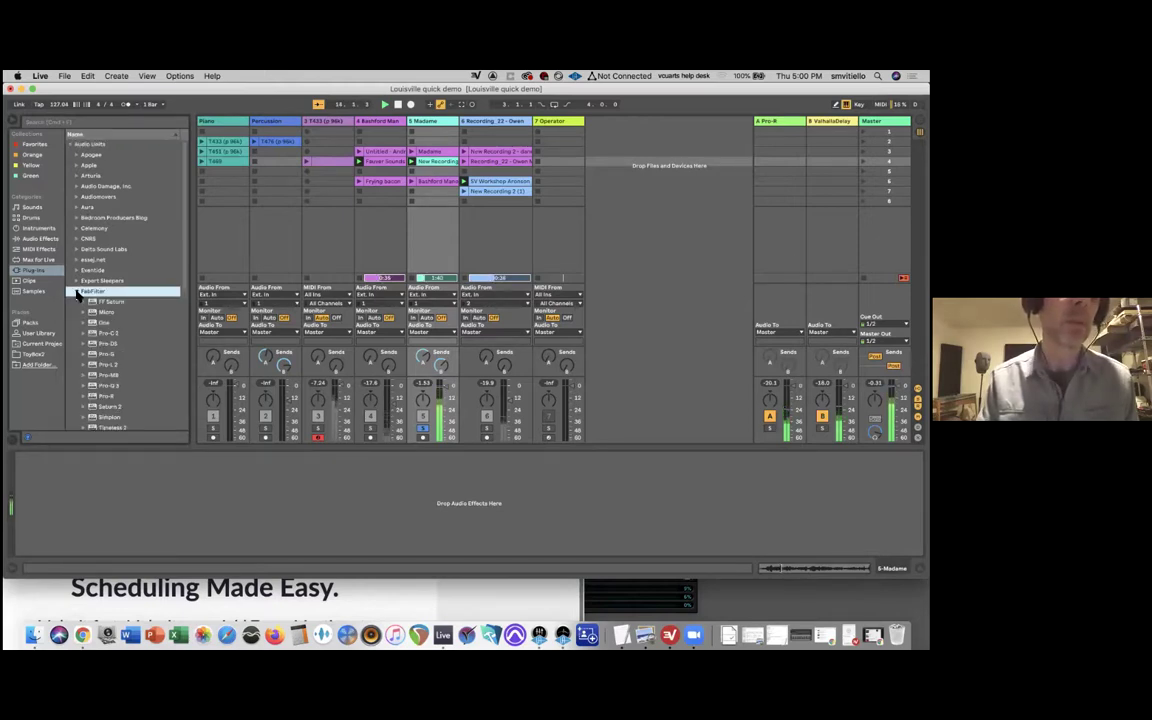
{"action": "left_click", "coordinate": [76, 292]}
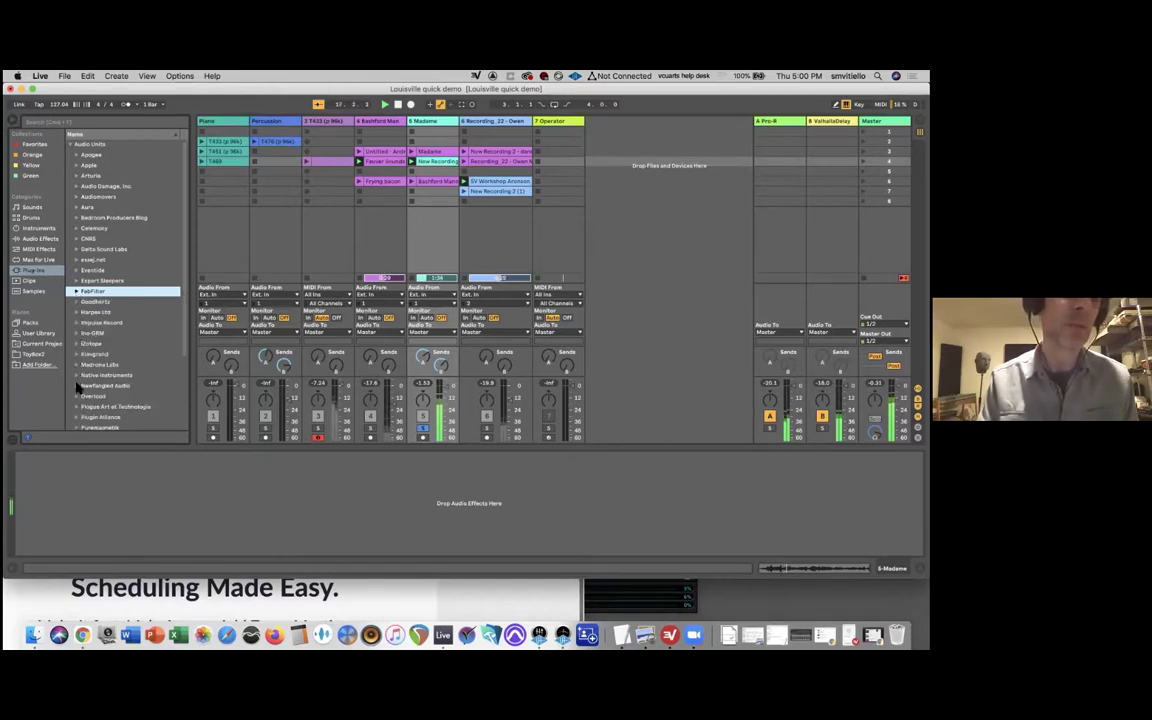
{"action": "scroll", "coordinate": [78, 386], "scroll_direction": "down", "scroll_amount": 5}
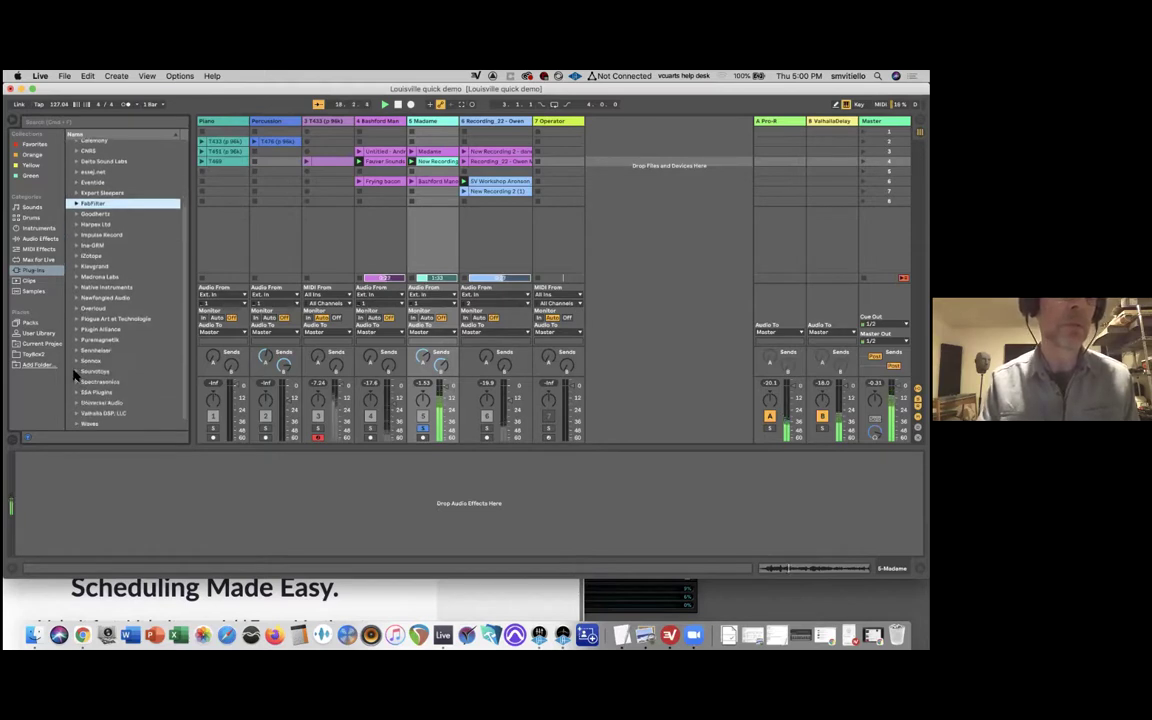
{"action": "left_click", "coordinate": [75, 372]}
{"action": "scroll", "coordinate": [98, 390], "scroll_direction": "down", "scroll_amount": 2}
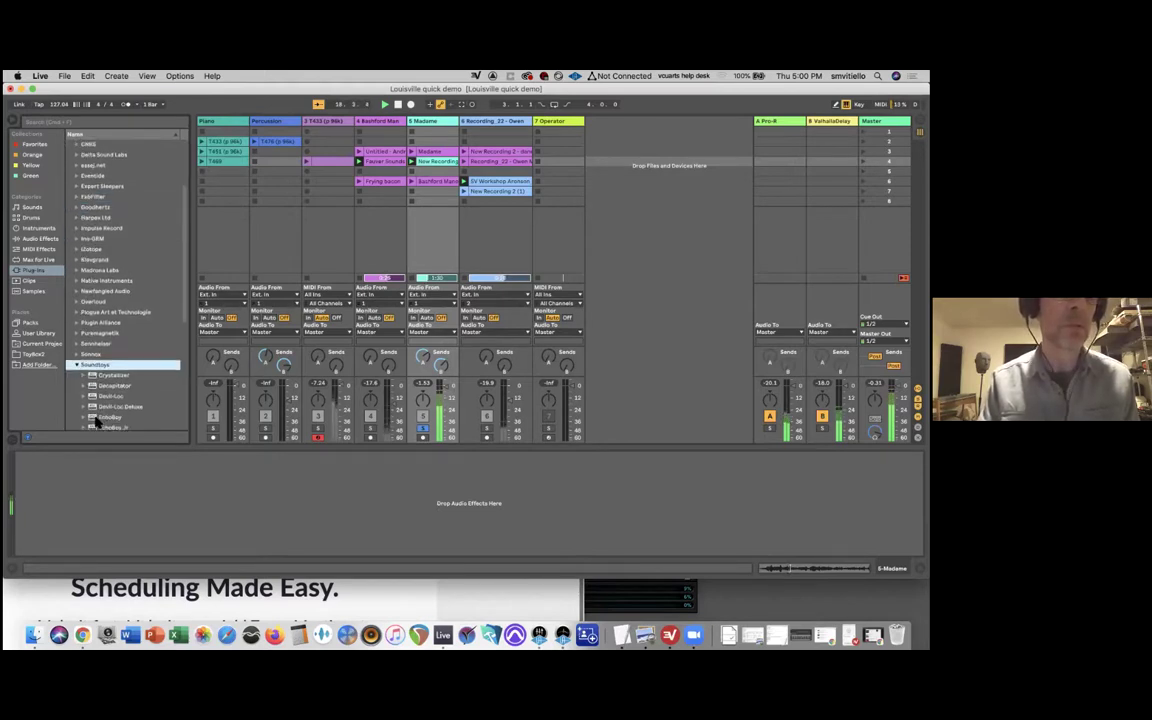
{"action": "left_click", "coordinate": [105, 387]}
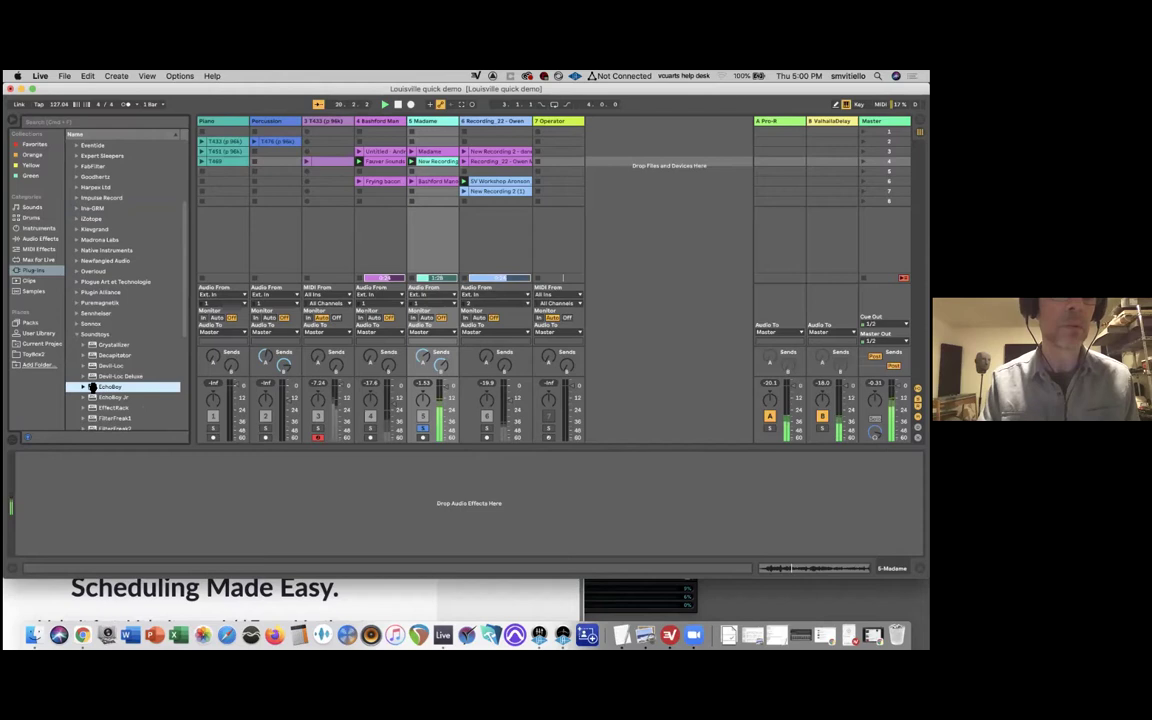
{"action": "double_click", "coordinate": [93, 390]}
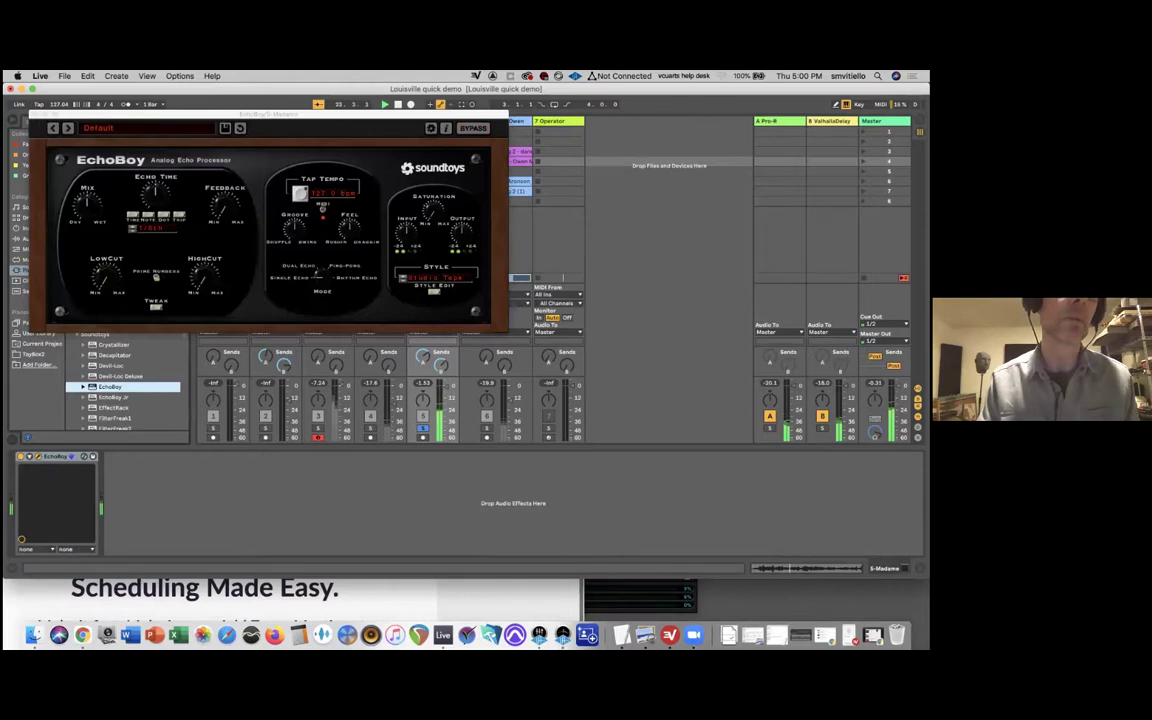
{"action": "left_click", "coordinate": [35, 114]}
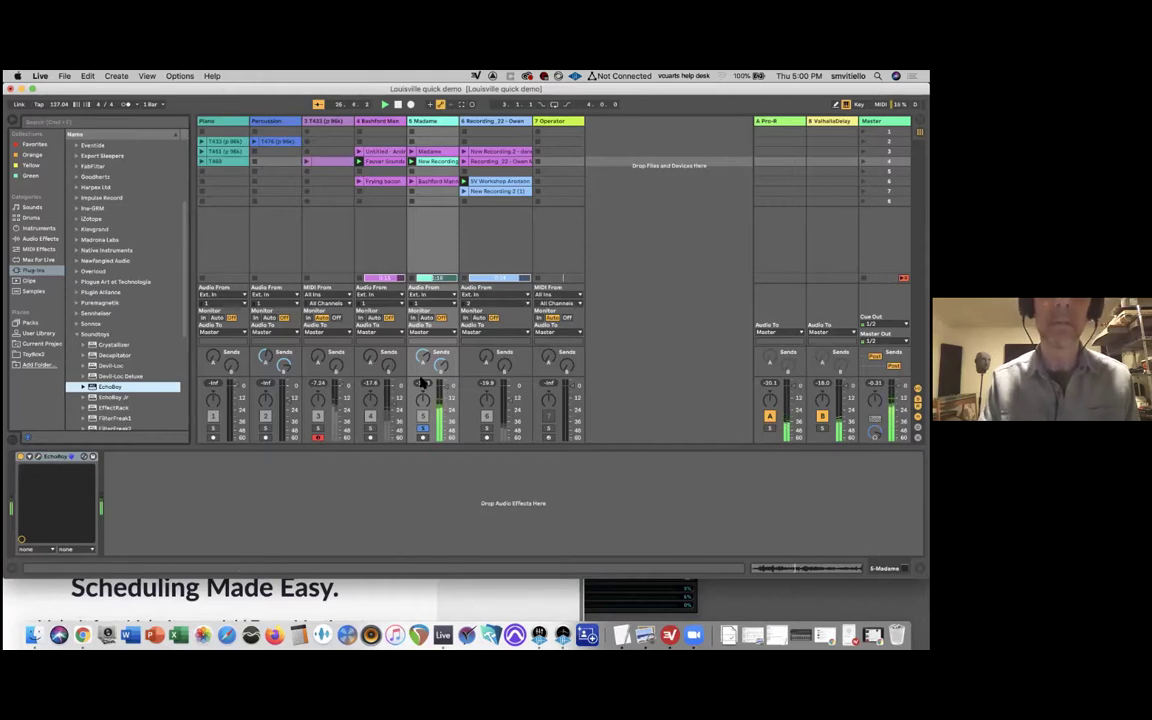
Move the Madame clip to scene 2 of the Bashford Manor track, play it, and disarm track 3.
{"action": "left_click_drag", "start_coordinate": [430, 151], "coordinate": [374, 145]}
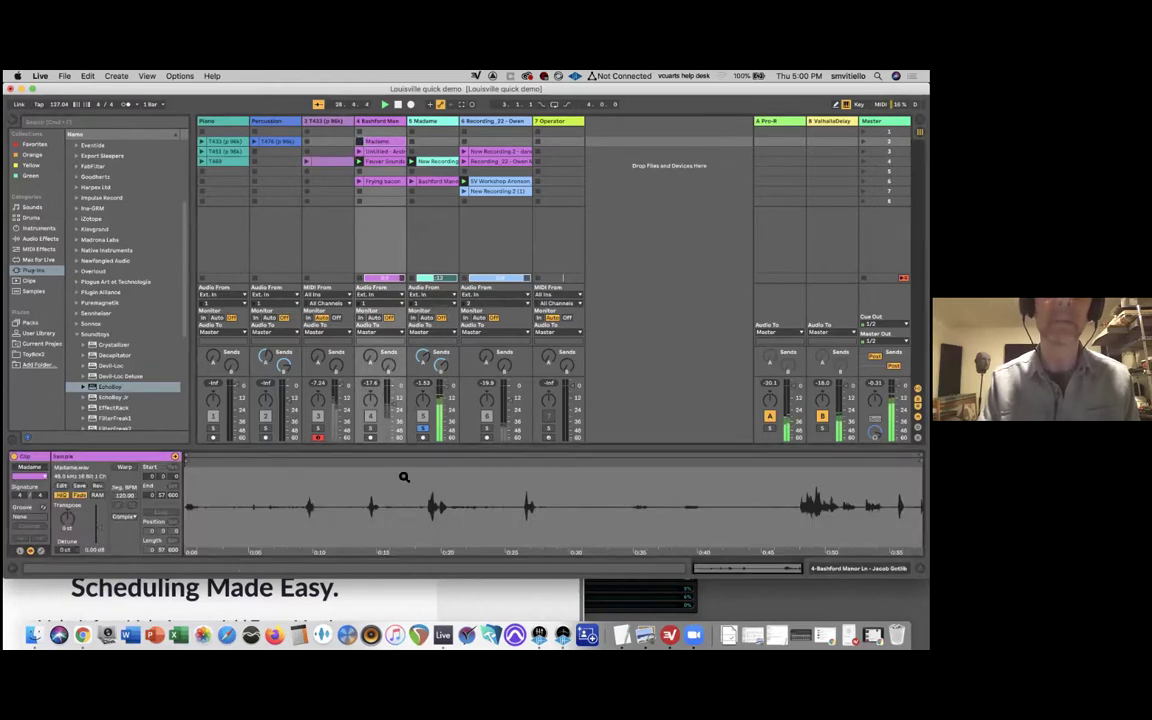
{"action": "left_click", "coordinate": [318, 429]}
{"action": "left_click", "coordinate": [318, 437]}
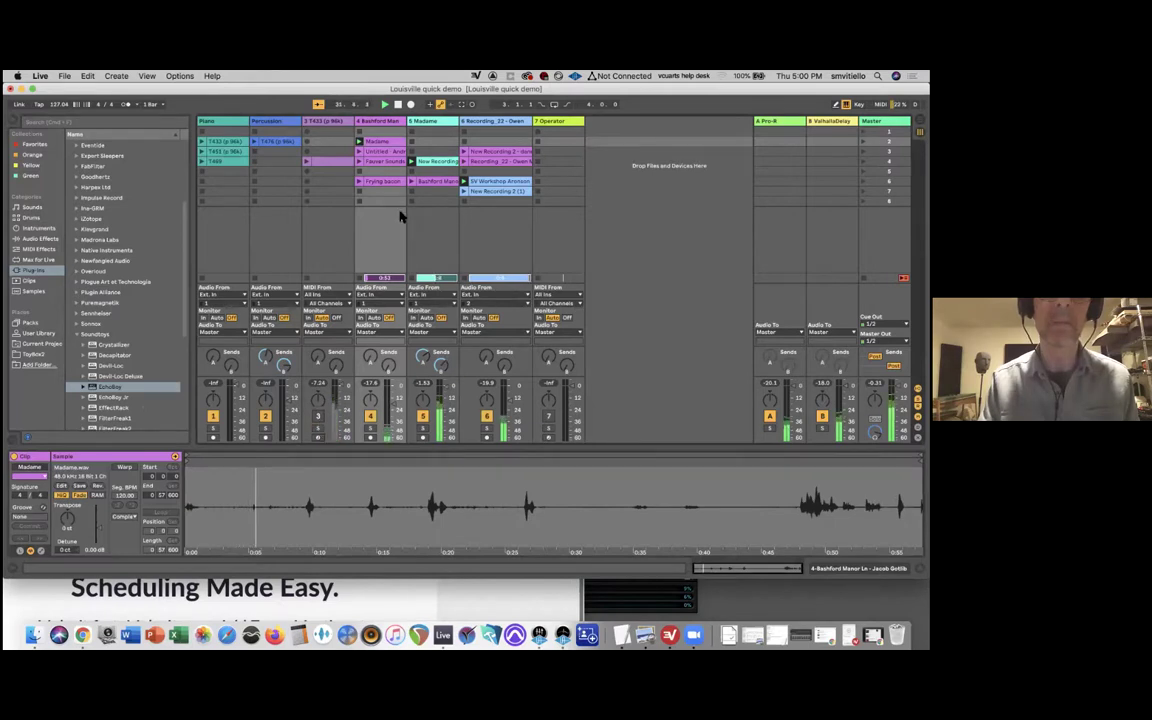
Relaunch the SV Workshop clip, launch the Frying bacon clip, and adjust the Bashford Manor track's ValhallaDelay send.
{"action": "left_click", "coordinate": [464, 183]}
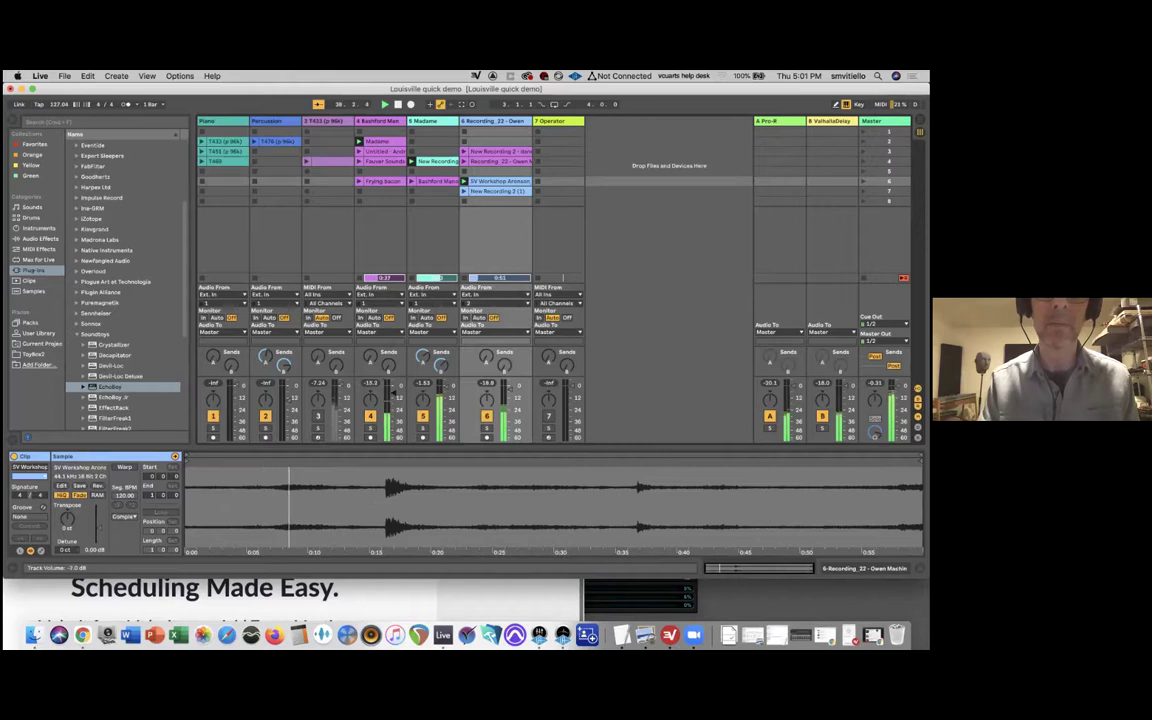
{"action": "left_click", "coordinate": [359, 182]}
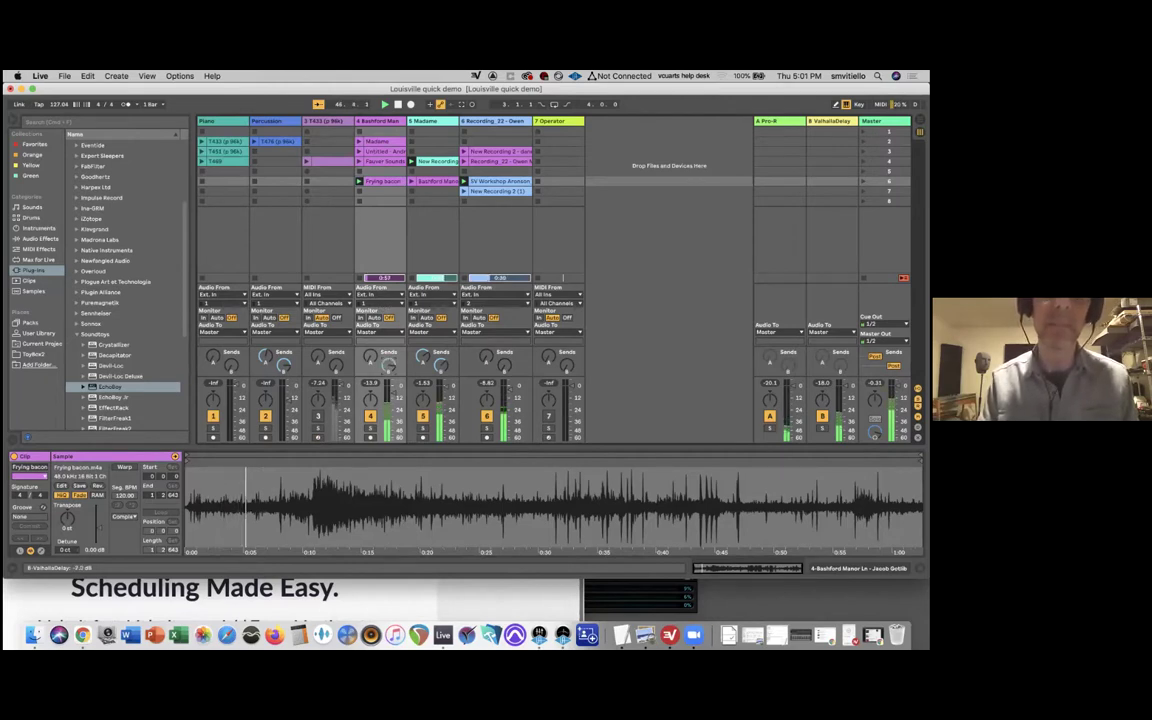
{"action": "mouse_move", "coordinate": [388, 364]}
{"action": "left_mouse_down"}
{"action": "mouse_move", "coordinate": [370, 335]}
{"action": "mouse_move", "coordinate": [388, 380]}
{"action": "mouse_move", "coordinate": [386, 370]}
{"action": "left_mouse_up"}
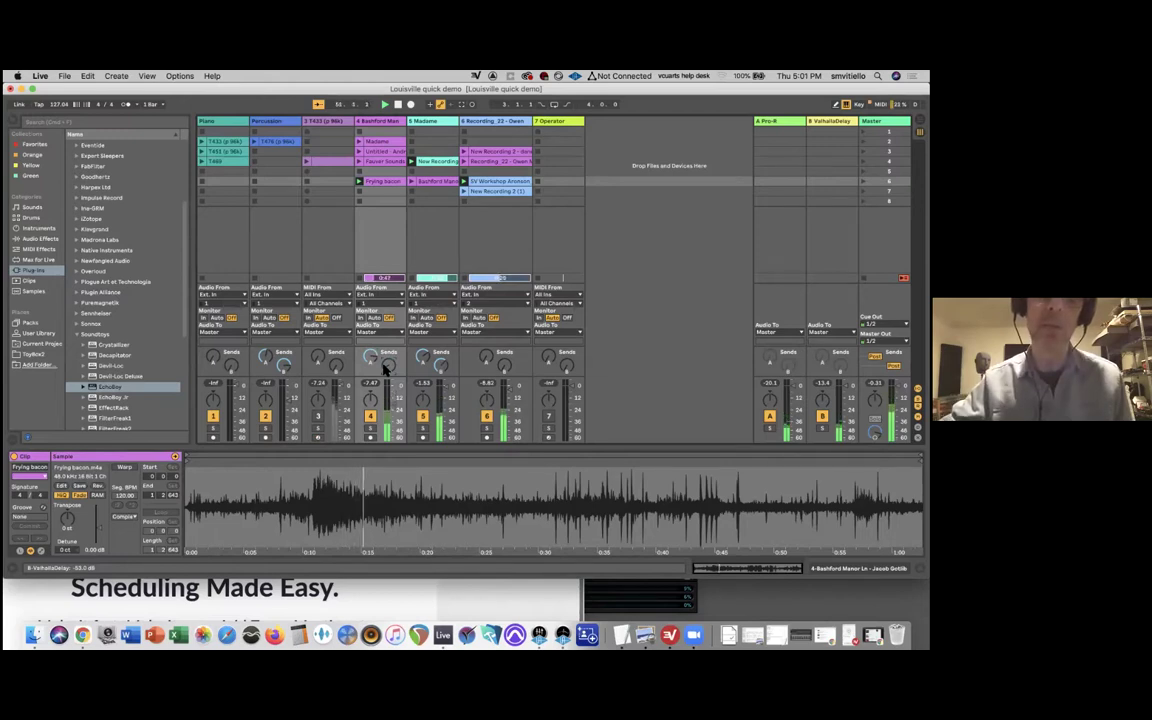
Move the Bashford Manor clip from the Madame track to scene 2 of the Recording_22 track and launch it.
{"action": "left_click_drag", "start_coordinate": [436, 182], "coordinate": [468, 145]}
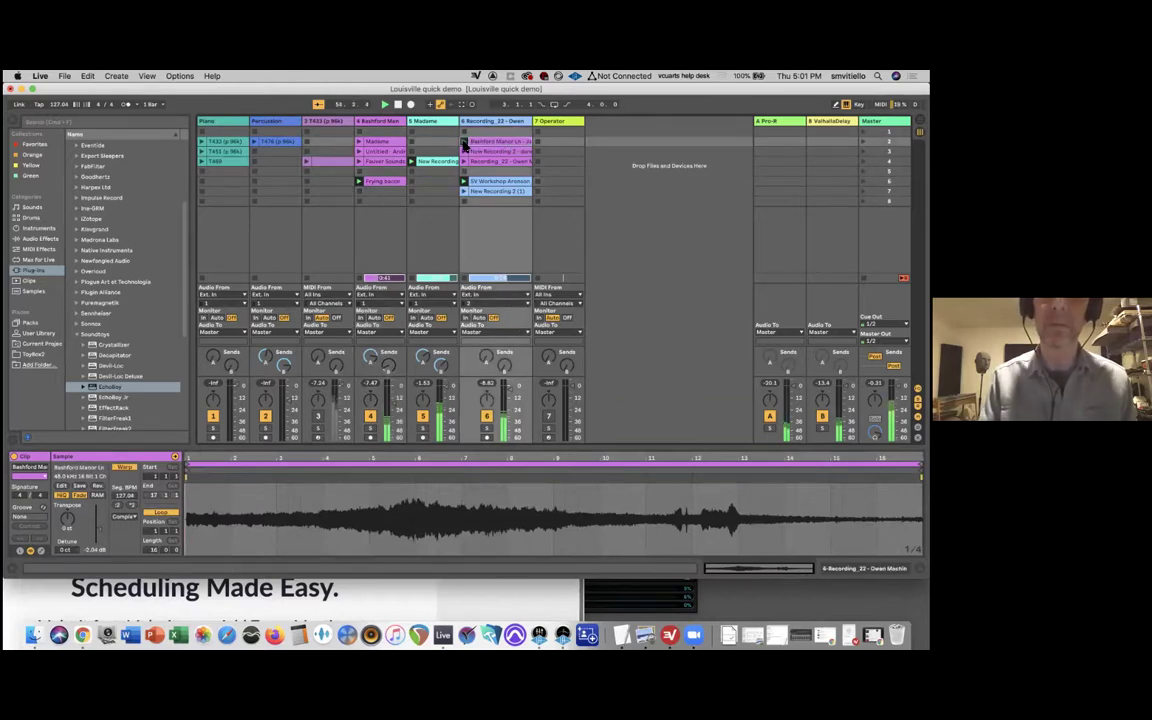
{"action": "left_click", "coordinate": [463, 142]}
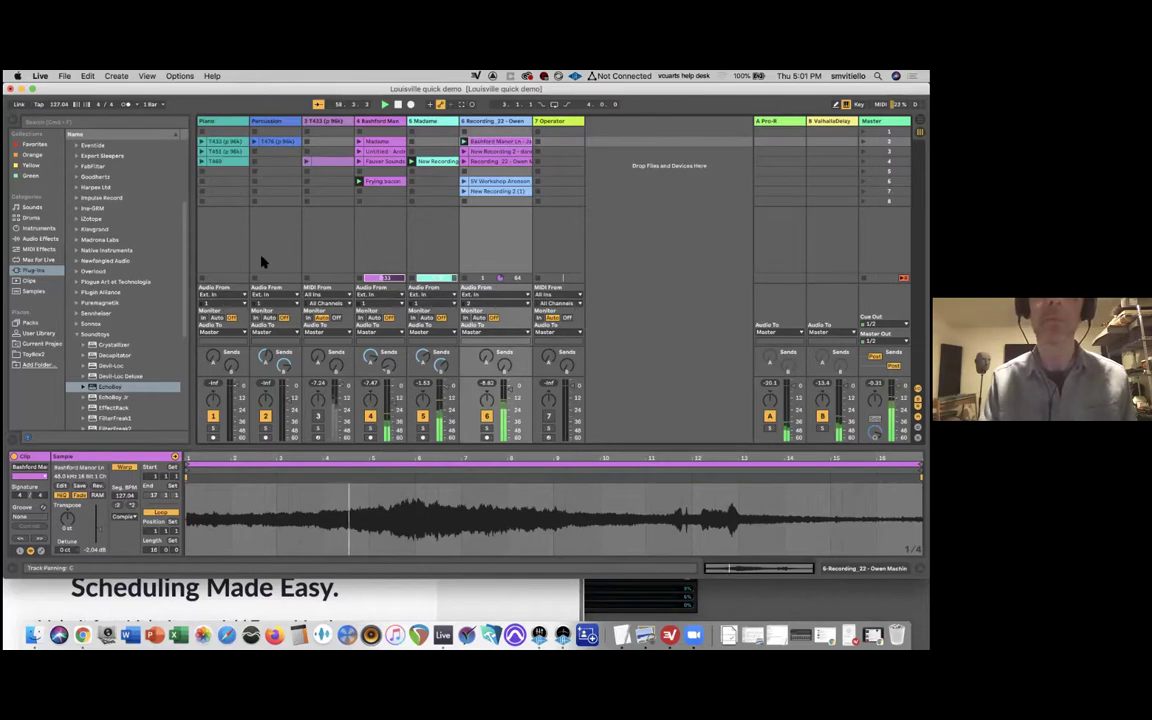
Launch the Fauver Sounds clip on the Bashford Manor track and stop all playback.
{"action": "left_click", "coordinate": [362, 162]}
{"action": "left_click", "coordinate": [386, 318]}
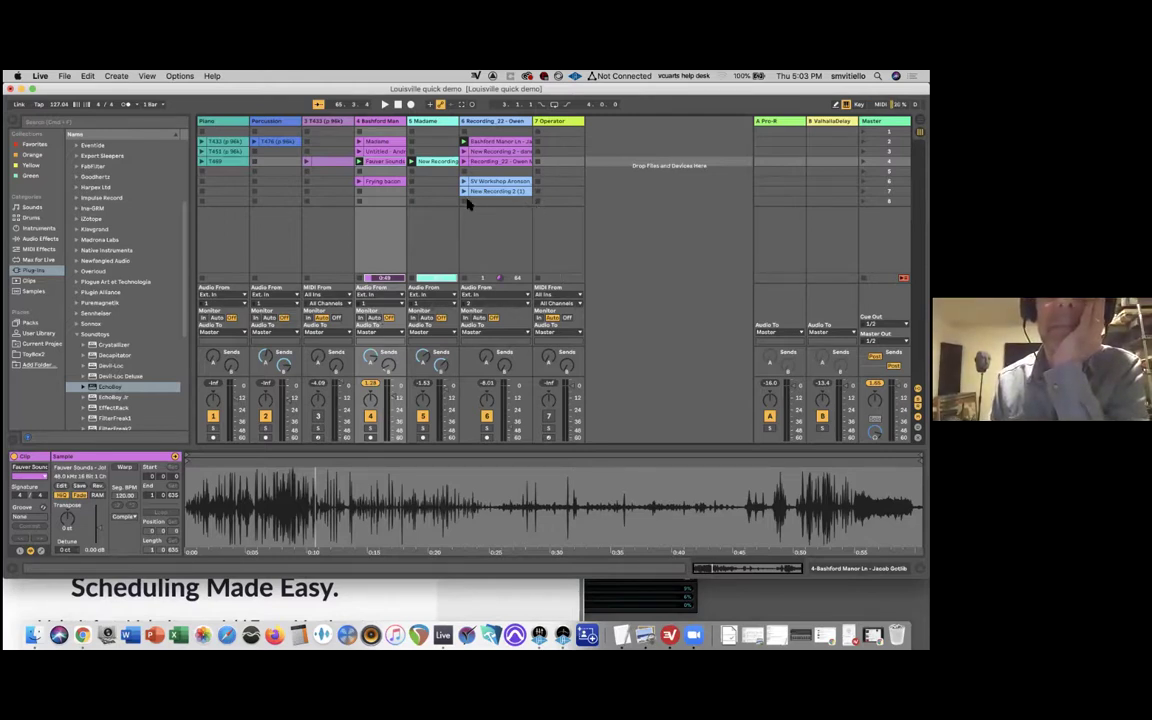
{"action": "key", "text": "space"}
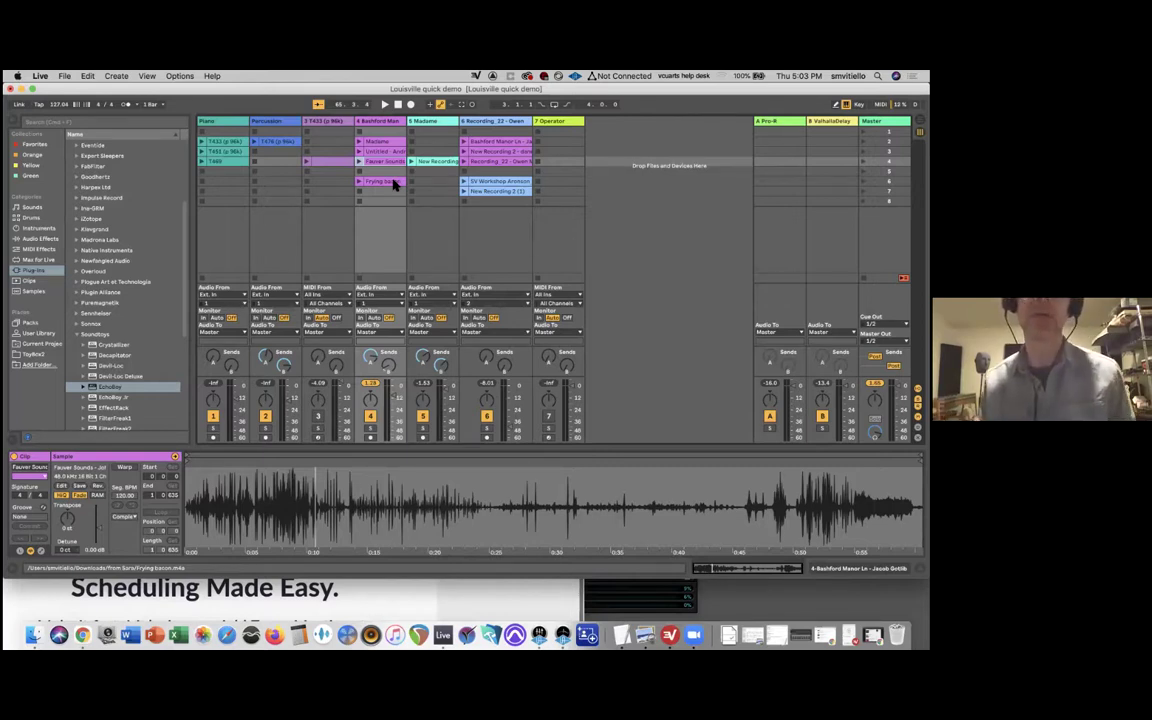
Move the New Recording 2 clip to scene 3 and the New Recording 2 (1) clip to scene 7 of the Madame track.
{"action": "left_click", "coordinate": [448, 160]}
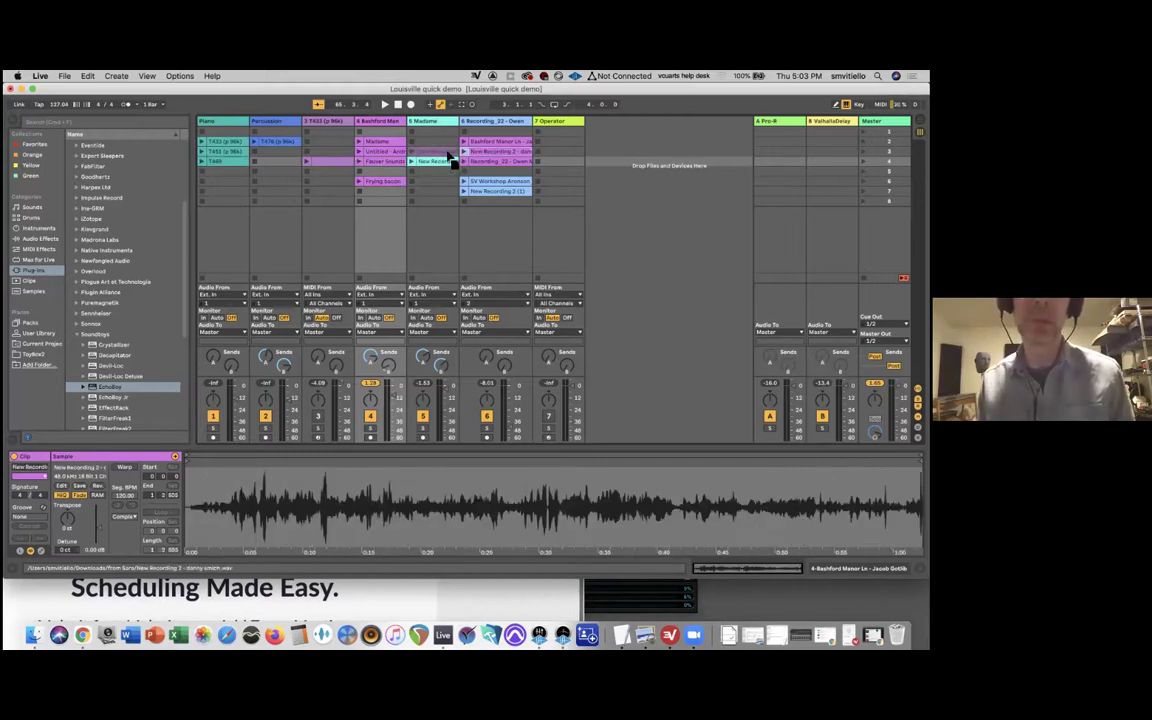
{"action": "left_click", "coordinate": [490, 184]}
{"action": "left_click_drag", "start_coordinate": [488, 196], "coordinate": [435, 190]}
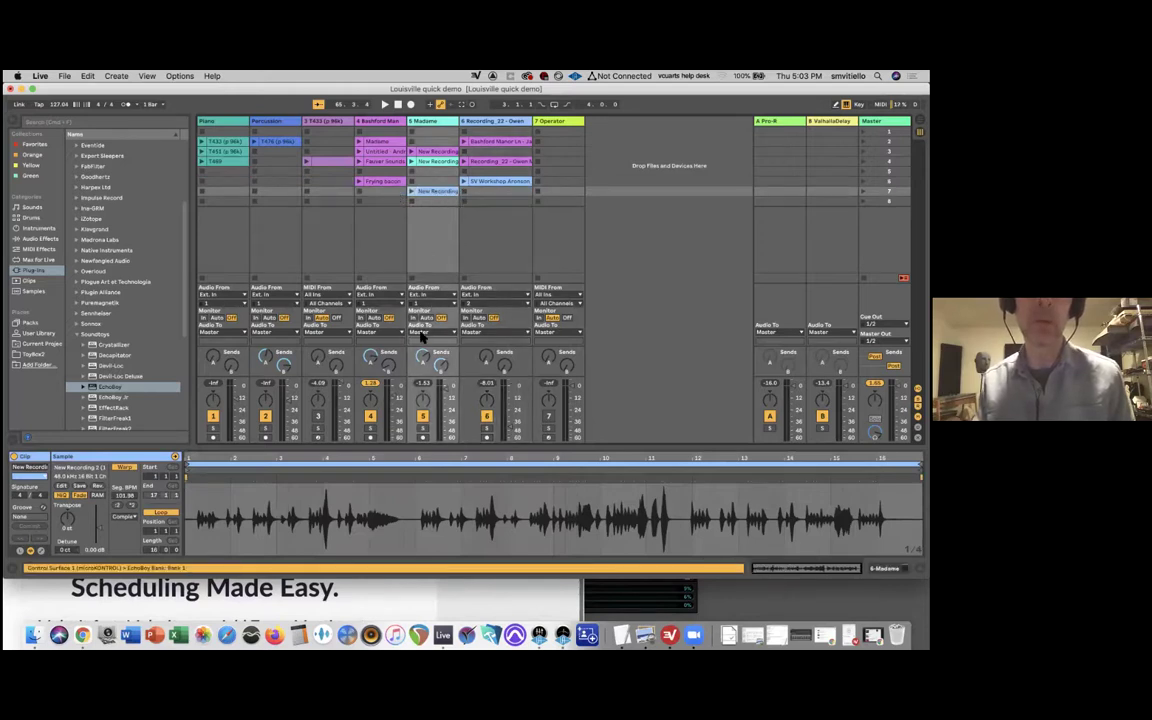
Launch the New Recording 2 (1) clip on the Madame track and reverse its sample.
{"action": "left_click", "coordinate": [411, 191]}
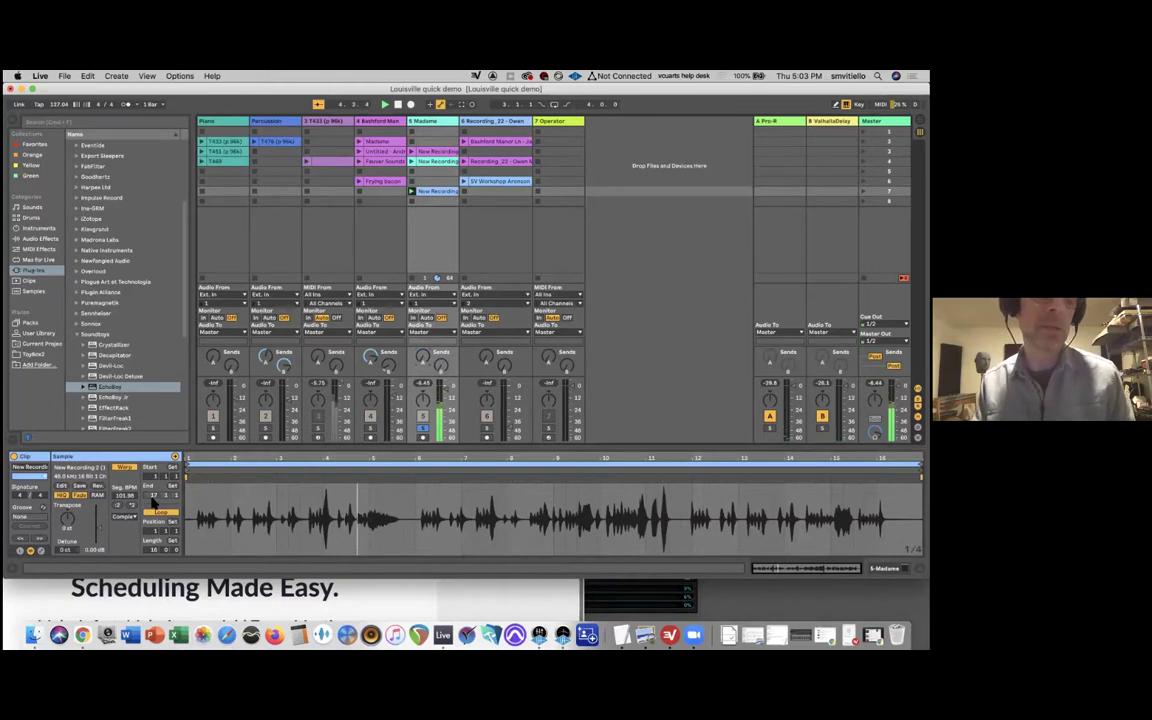
{"action": "left_click", "coordinate": [97, 487]}
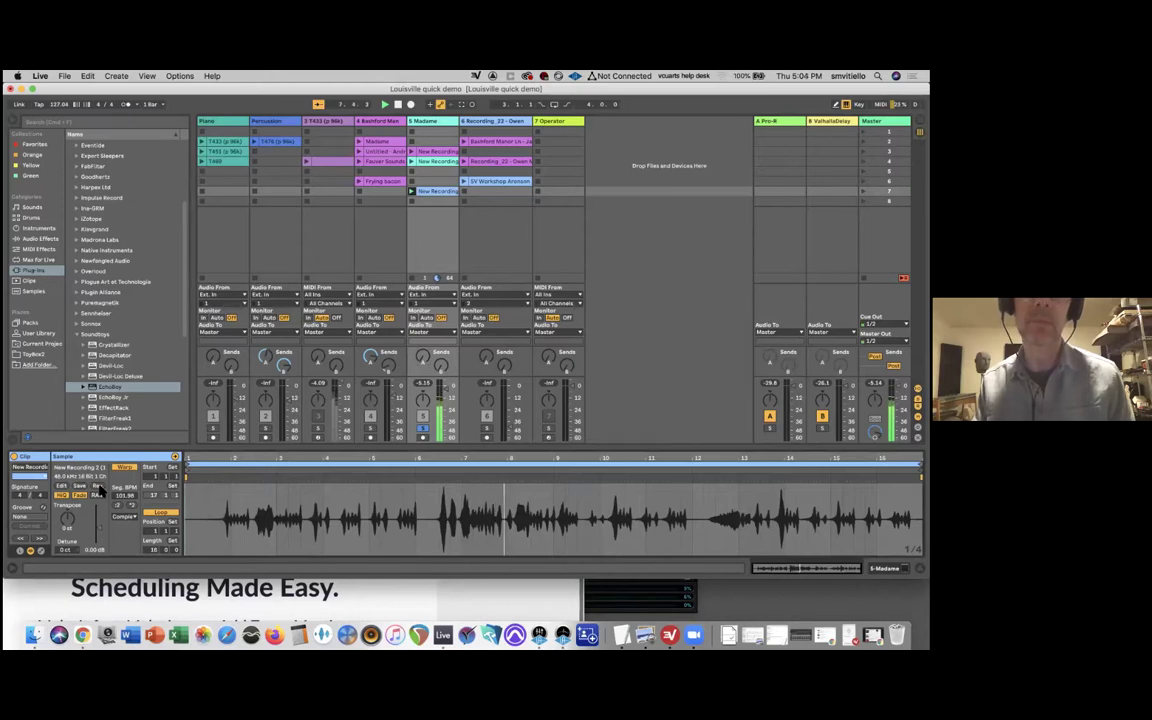
Remove EchoBoy from the Madame track, and transpose the reversed scene 7 clip down and relaunch it.
{"action": "left_click", "coordinate": [449, 122]}
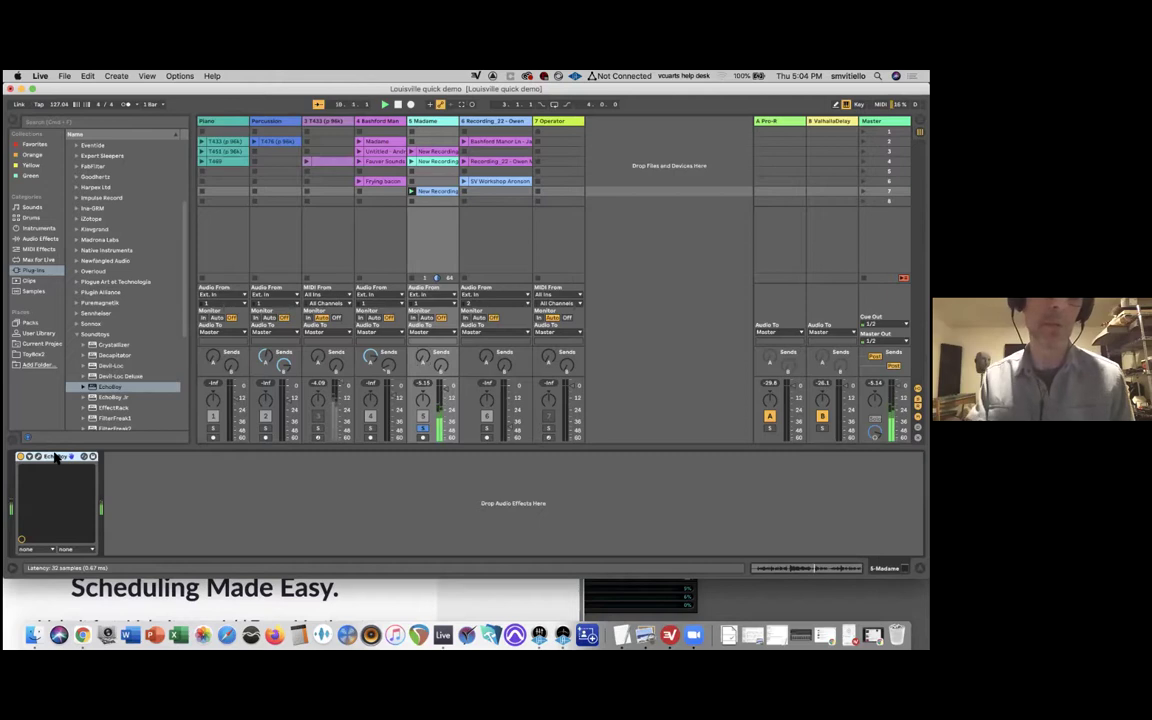
{"action": "key", "text": "Delete"}
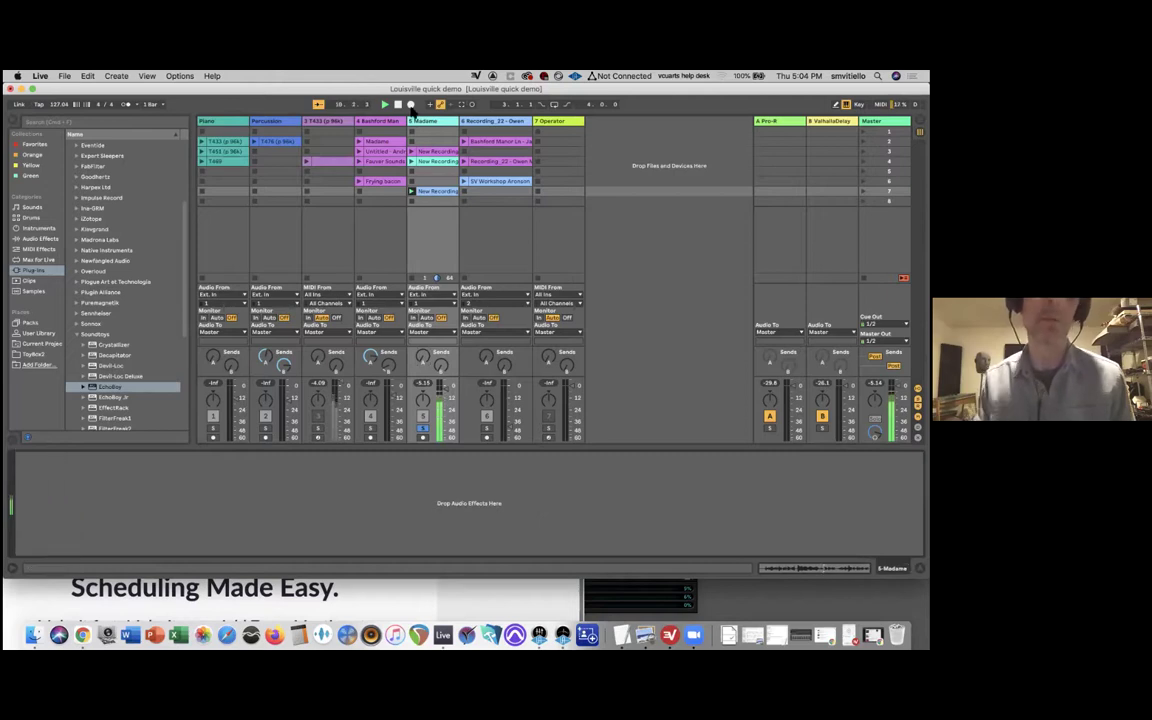
{"action": "left_click", "coordinate": [442, 188]}
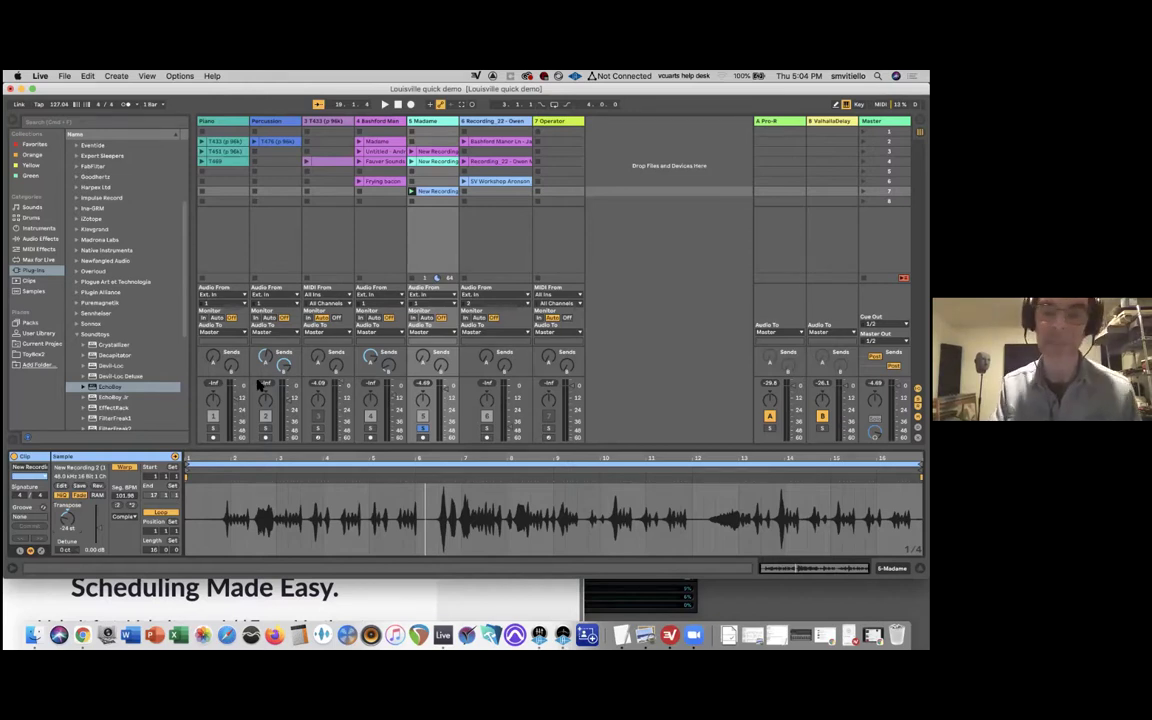
{"action": "left_click", "coordinate": [411, 191]}
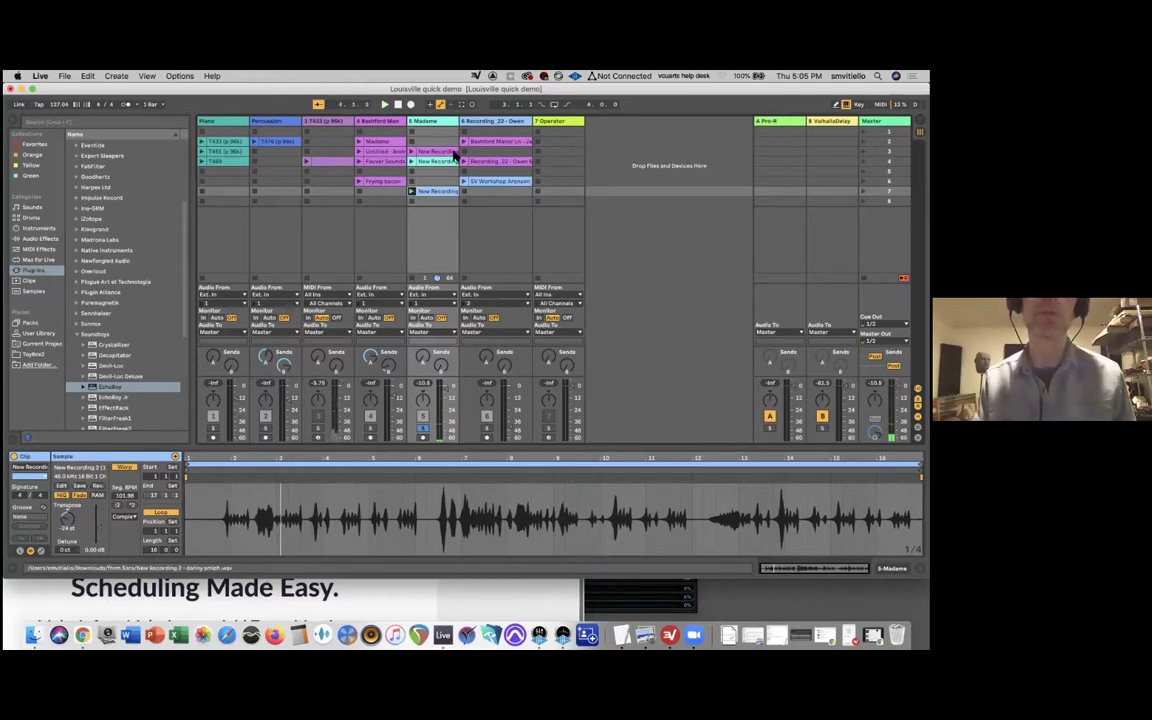
Look through the Recording_22 track's clips, launch the Recording_22 clip in scene 4, and raise that track's volume.
{"action": "left_click", "coordinate": [494, 163]}
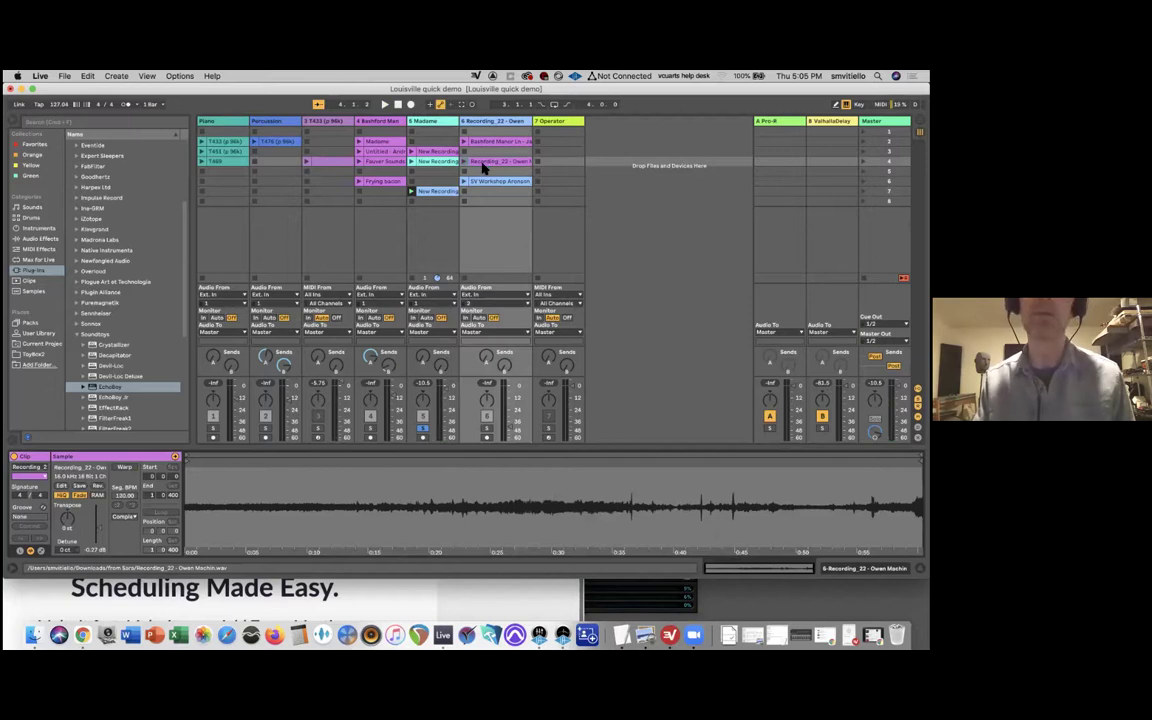
{"action": "left_click", "coordinate": [477, 181]}
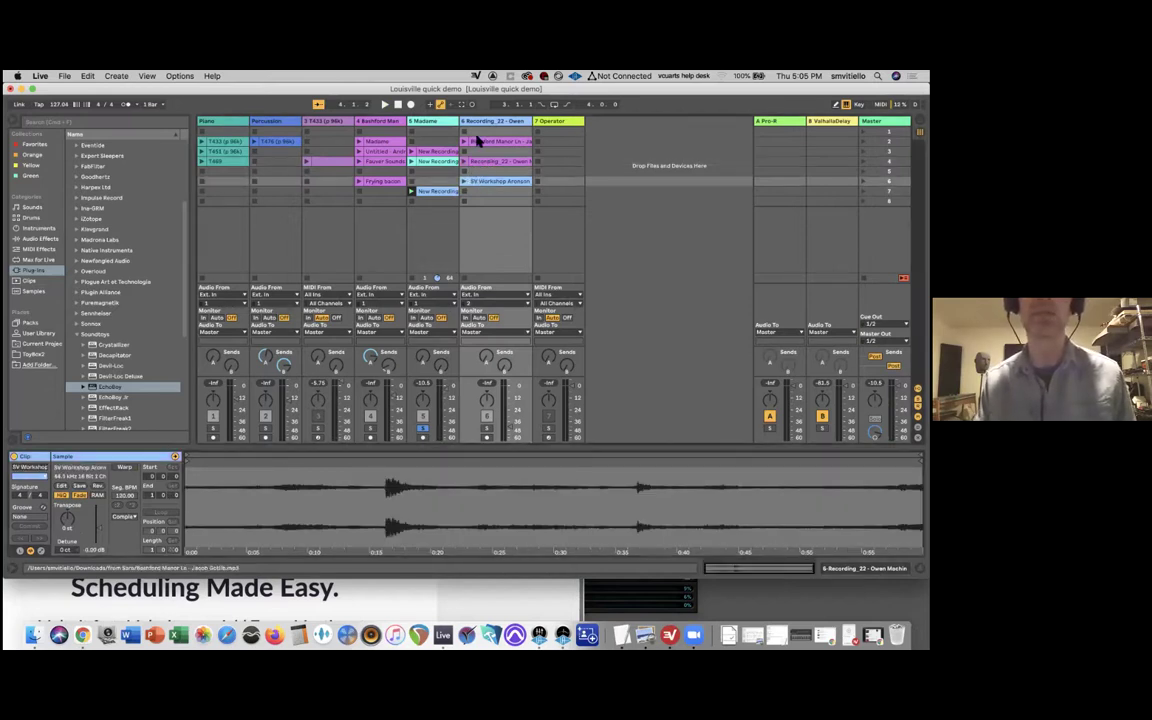
{"action": "left_click", "coordinate": [466, 143]}
{"action": "left_click", "coordinate": [465, 162]}
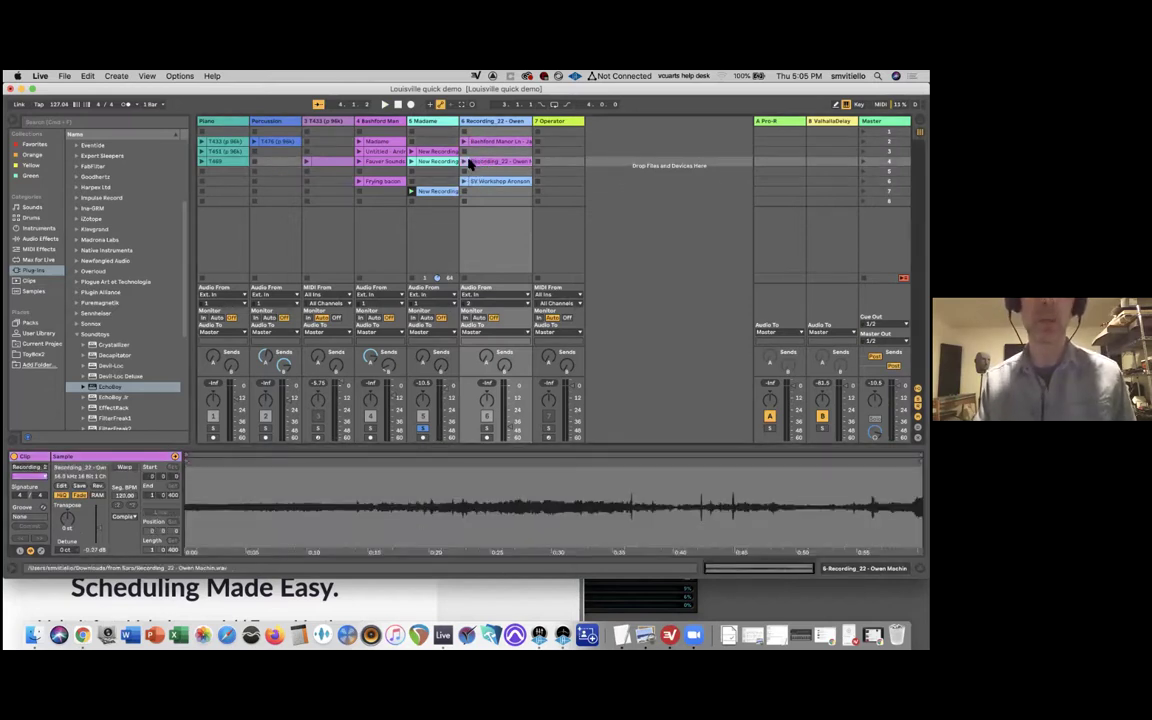
{"action": "left_click", "coordinate": [465, 162]}
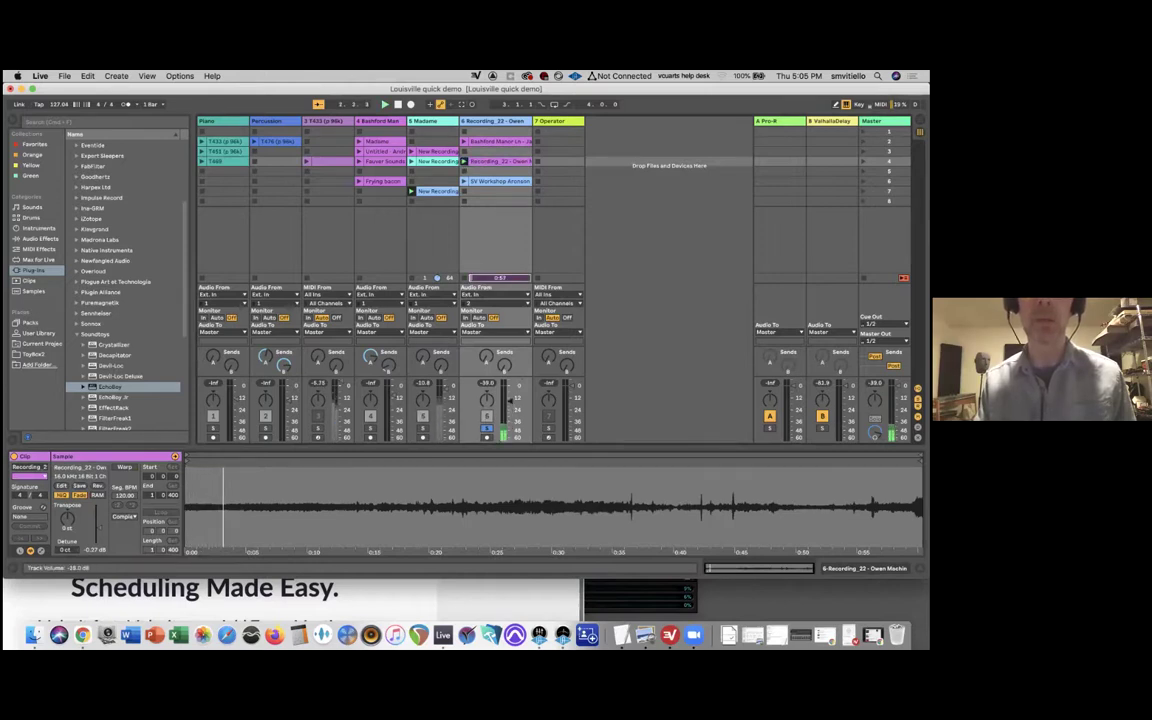
{"action": "left_click_drag", "start_coordinate": [511, 402], "coordinate": [511, 392]}
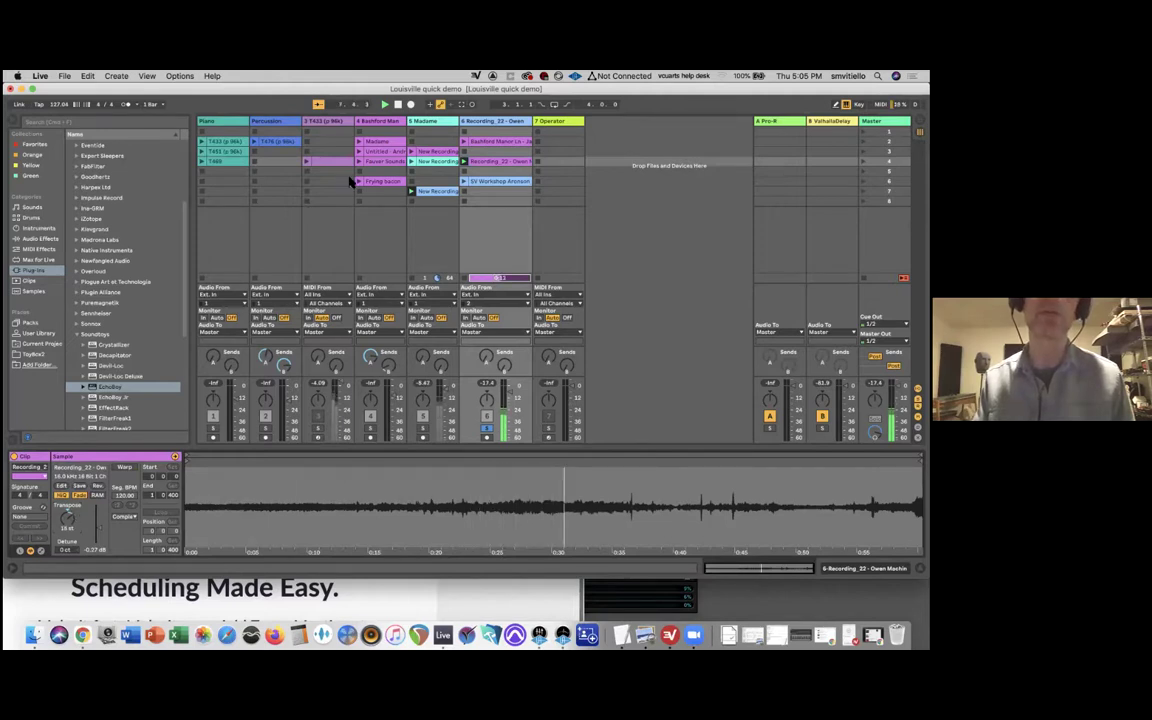
{"action": "left_click", "coordinate": [92, 387]}
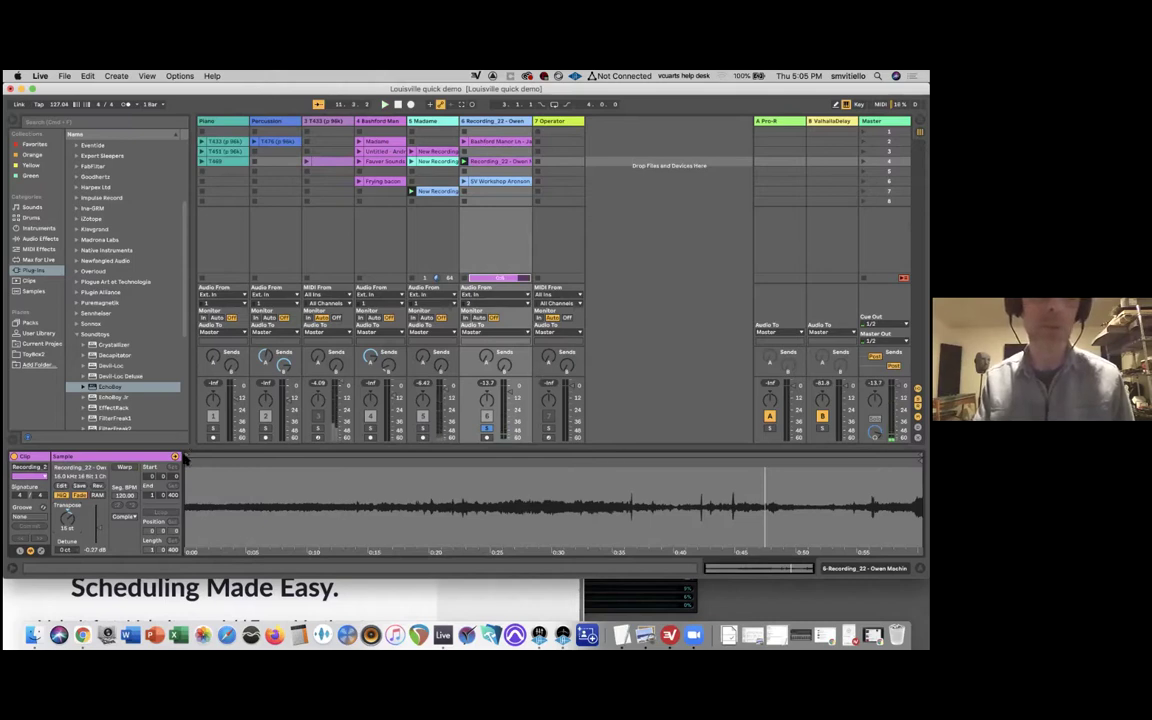
Move the Recording_22 clip's start marker to about 0:40 and relaunch it after trying the track's Bashford and SV Workshop clips.
{"action": "left_click_drag", "start_coordinate": [190, 461], "coordinate": [684, 488]}
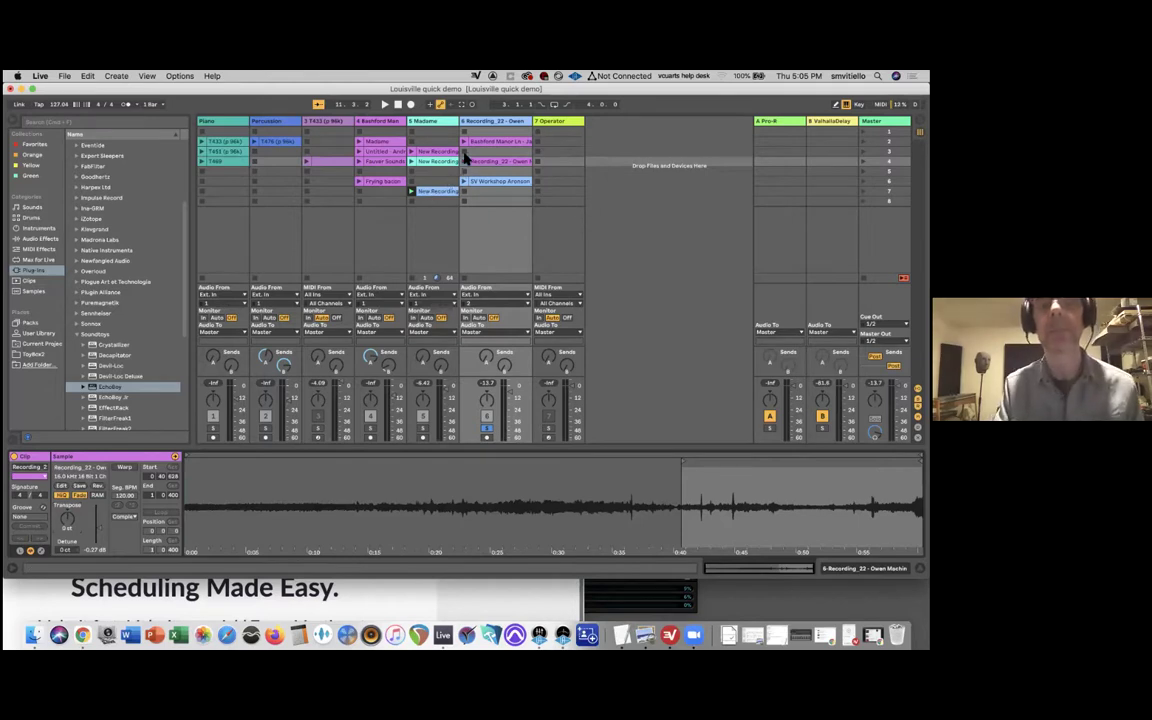
{"action": "left_click", "coordinate": [466, 160]}
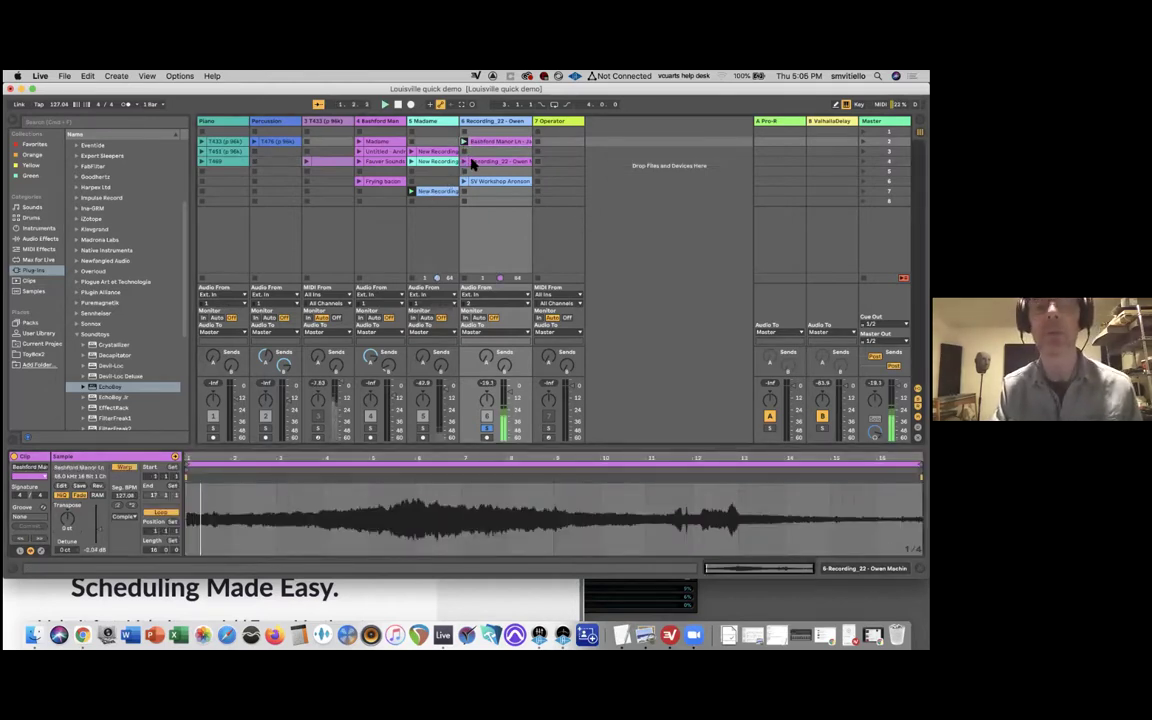
{"action": "left_click", "coordinate": [465, 180]}
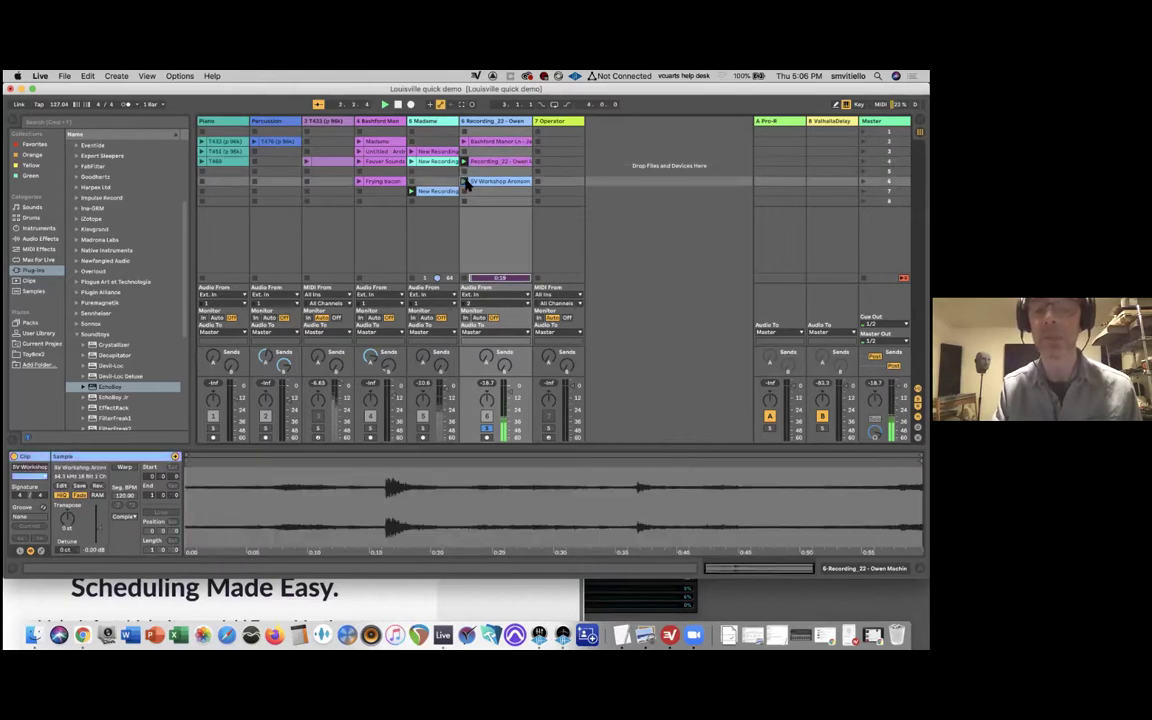
{"action": "left_click", "coordinate": [465, 163]}
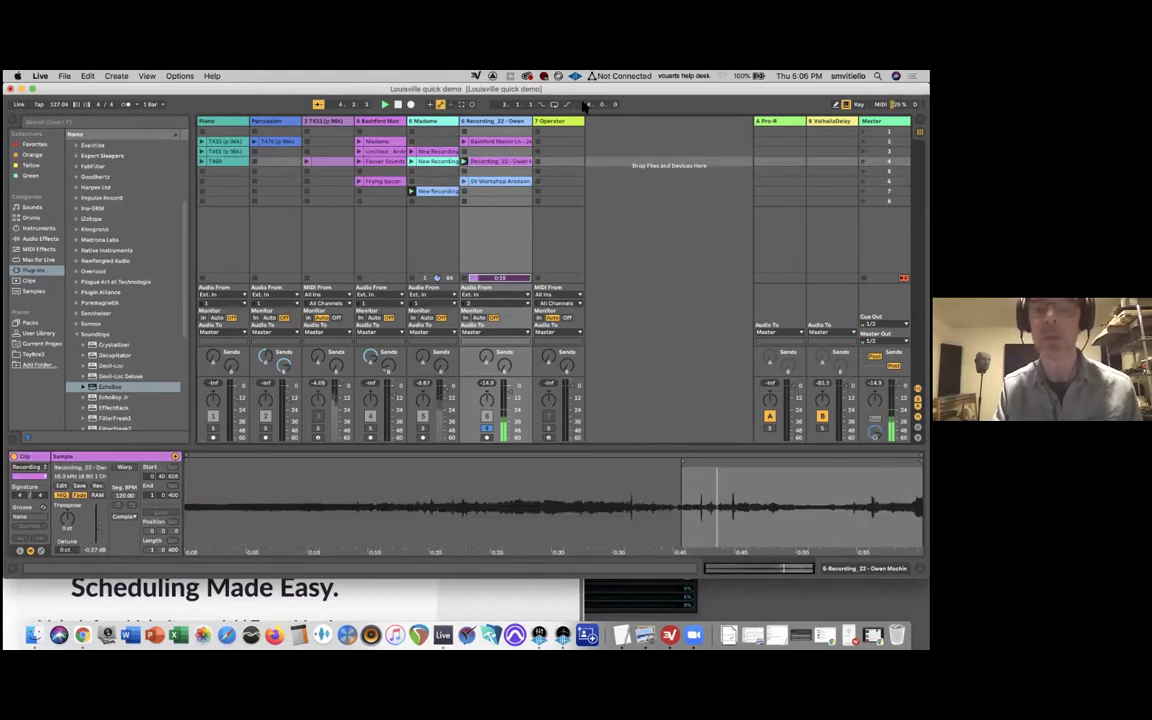
Turn off solo on the Recording_22 track.
{"action": "left_click_drag", "start_coordinate": [614, 93], "coordinate": [372, 89]}
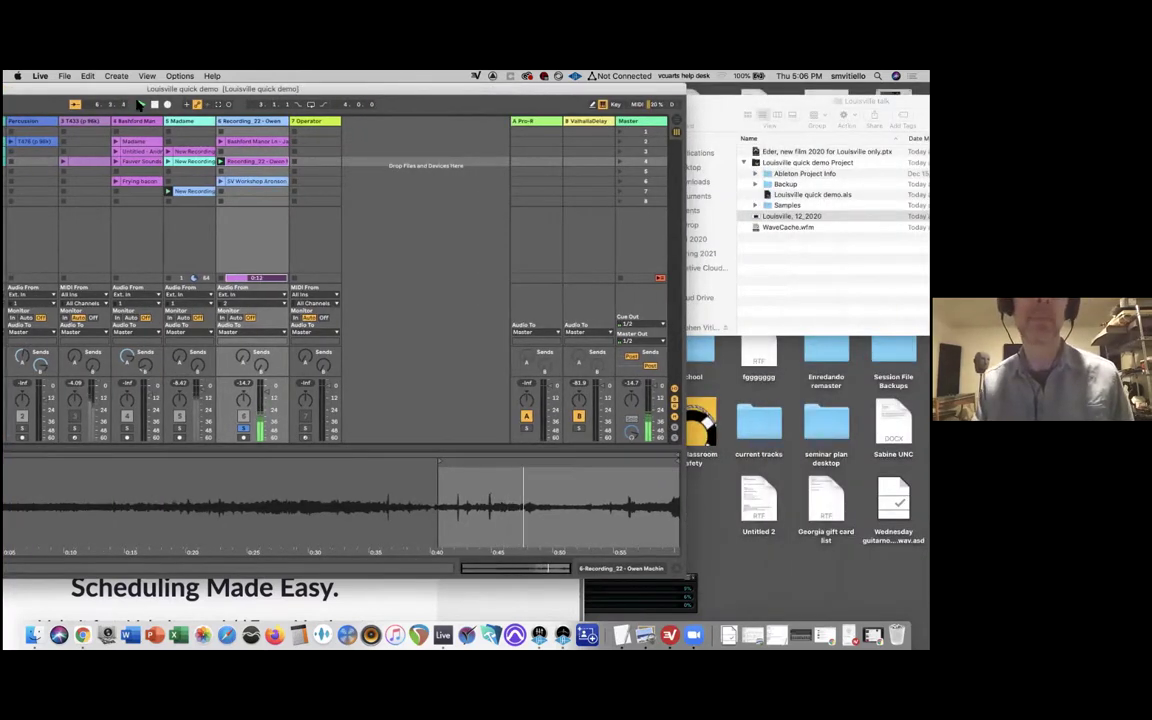
{"action": "left_click_drag", "start_coordinate": [147, 91], "coordinate": [297, 80]}
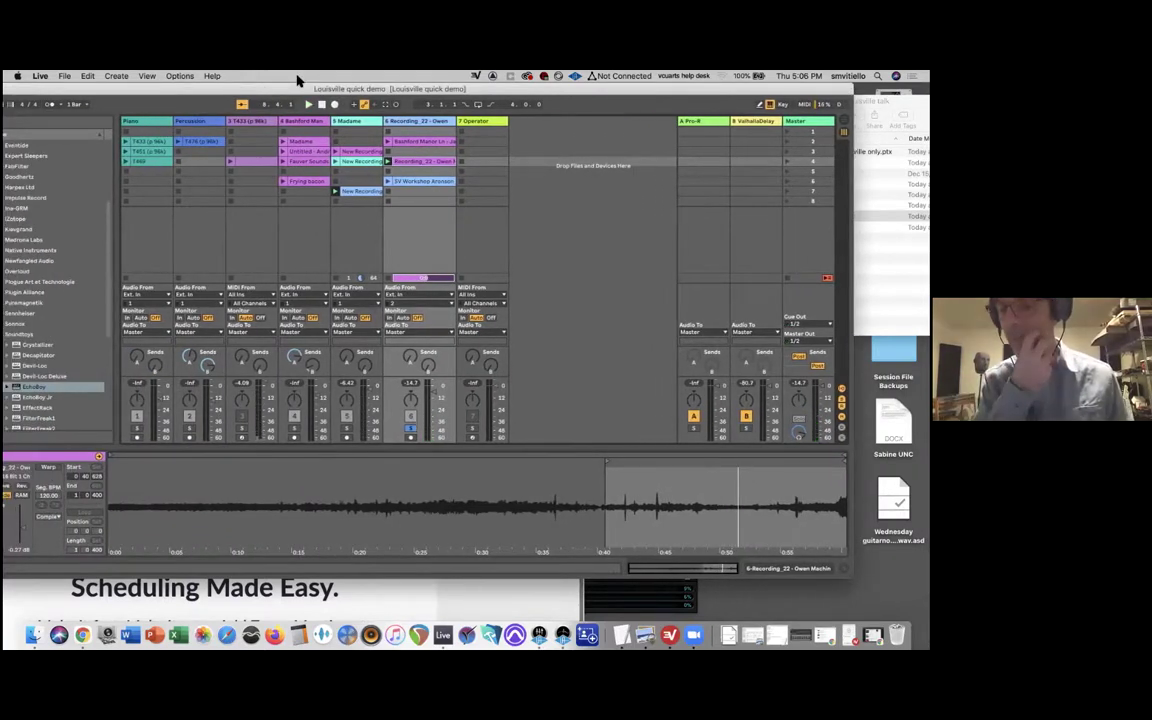
{"action": "left_click_drag", "start_coordinate": [250, 90], "coordinate": [331, 90]}
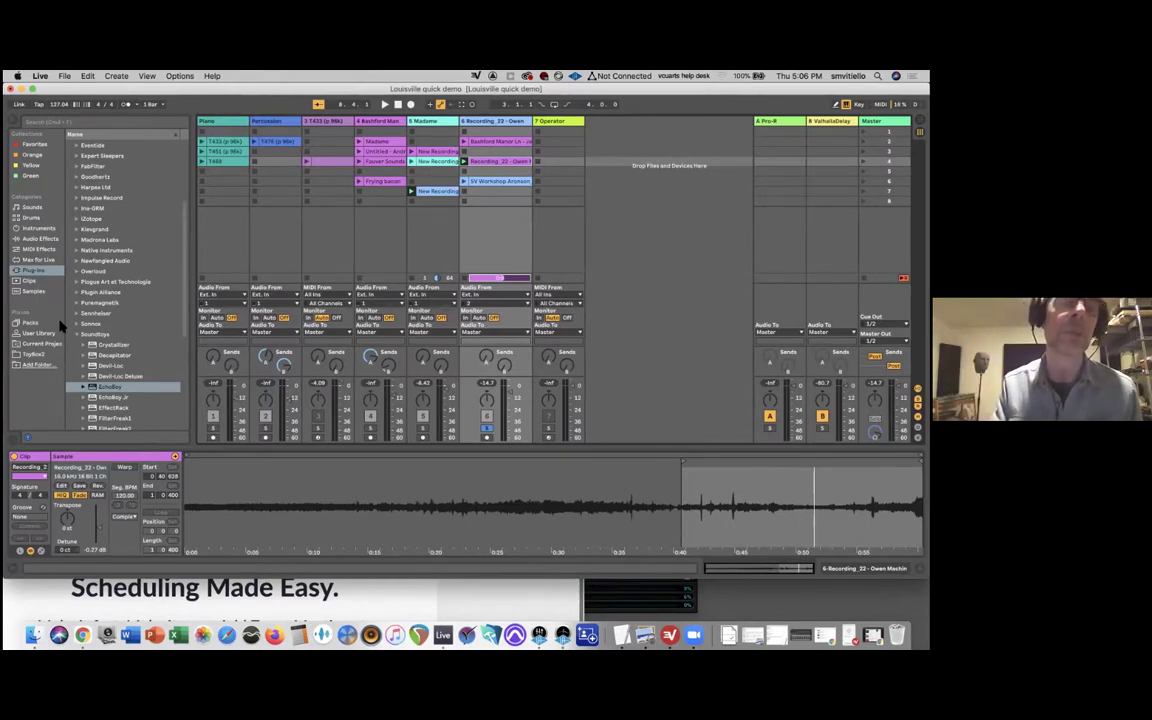
{"action": "left_click", "coordinate": [488, 428]}
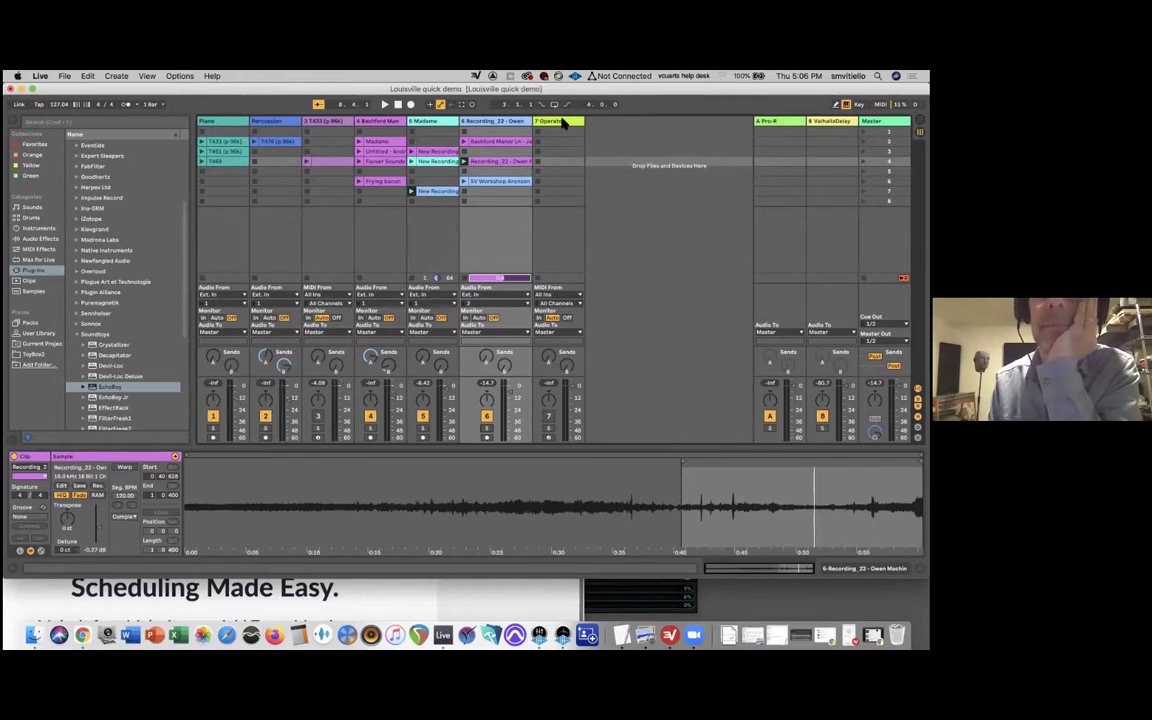
Launch the Madame clip on the Bashford Man track and pull its end marker in to about 0:21.
{"action": "left_click", "coordinate": [390, 145]}
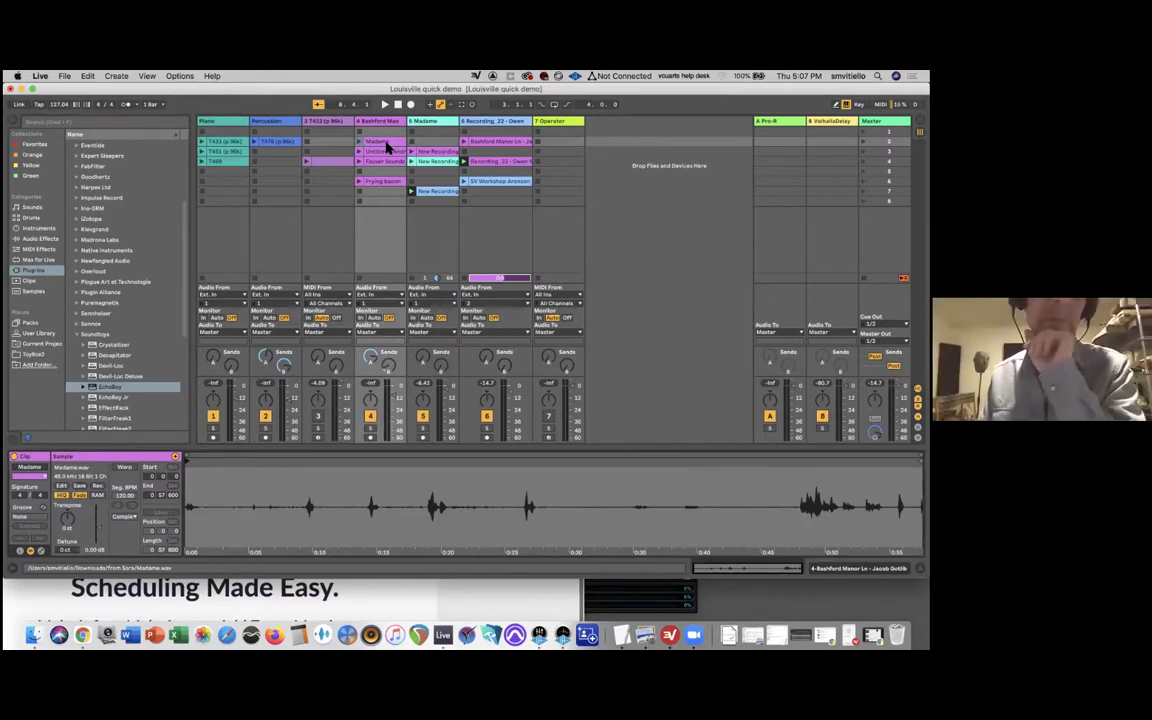
{"action": "left_click", "coordinate": [359, 142]}
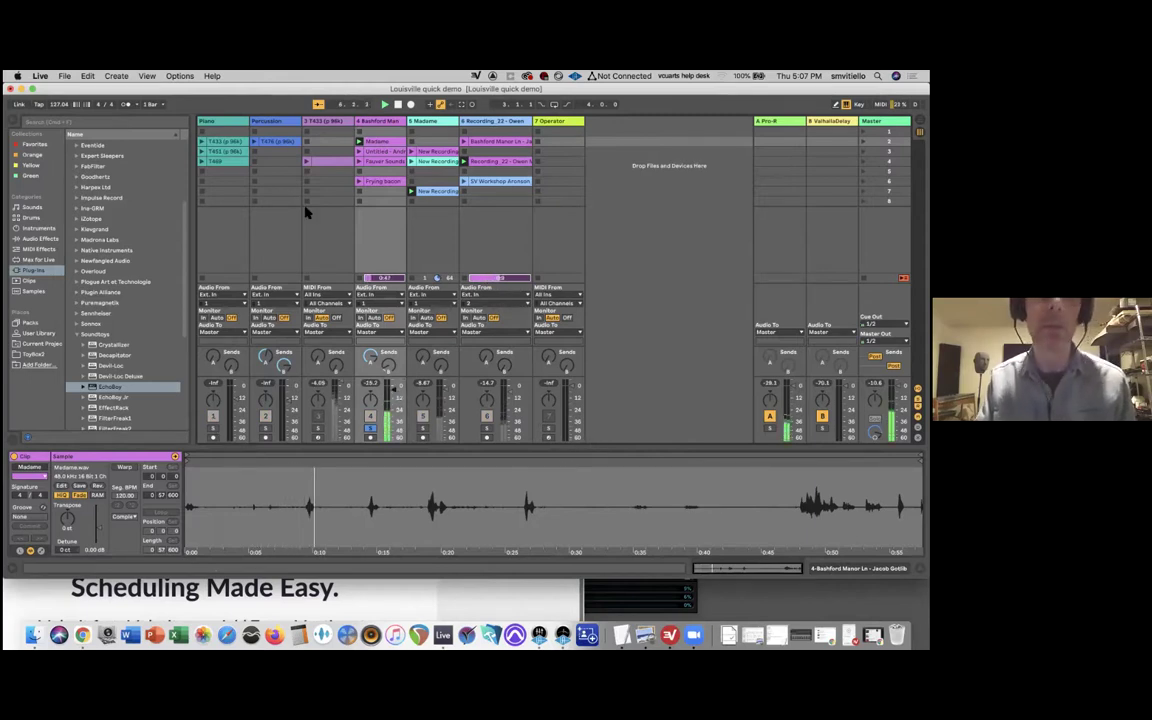
{"action": "left_click_drag", "start_coordinate": [234, 92], "coordinate": [24, 92]}
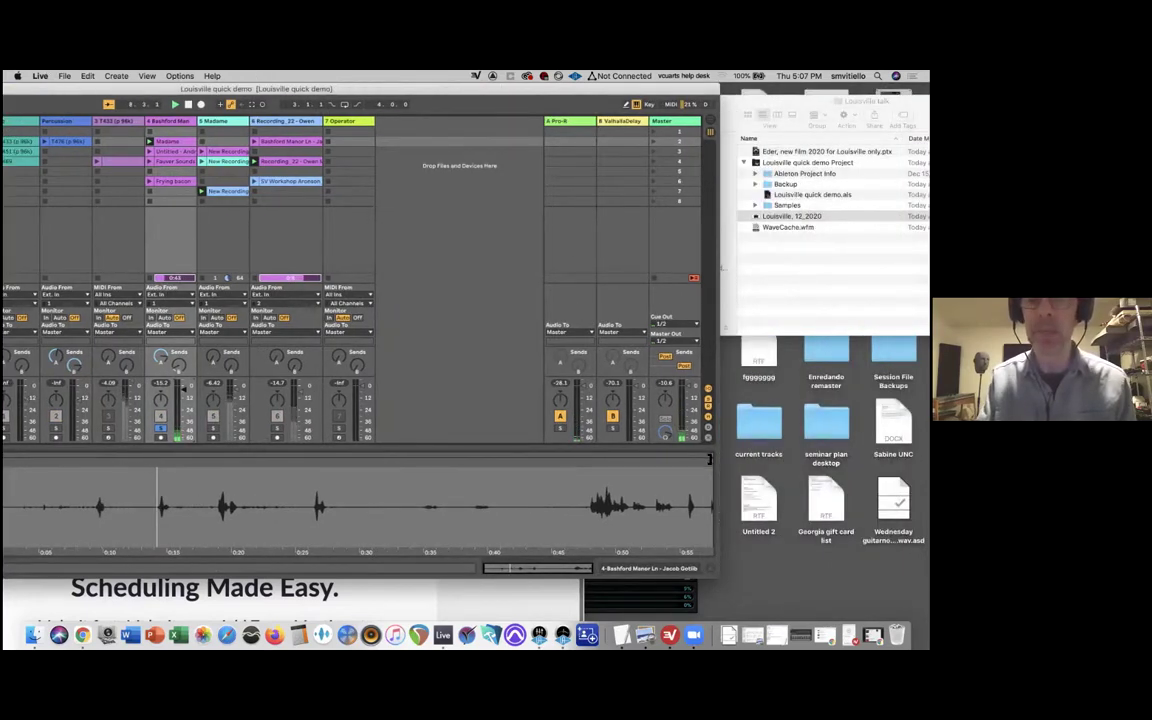
{"action": "left_click", "coordinate": [254, 465]}
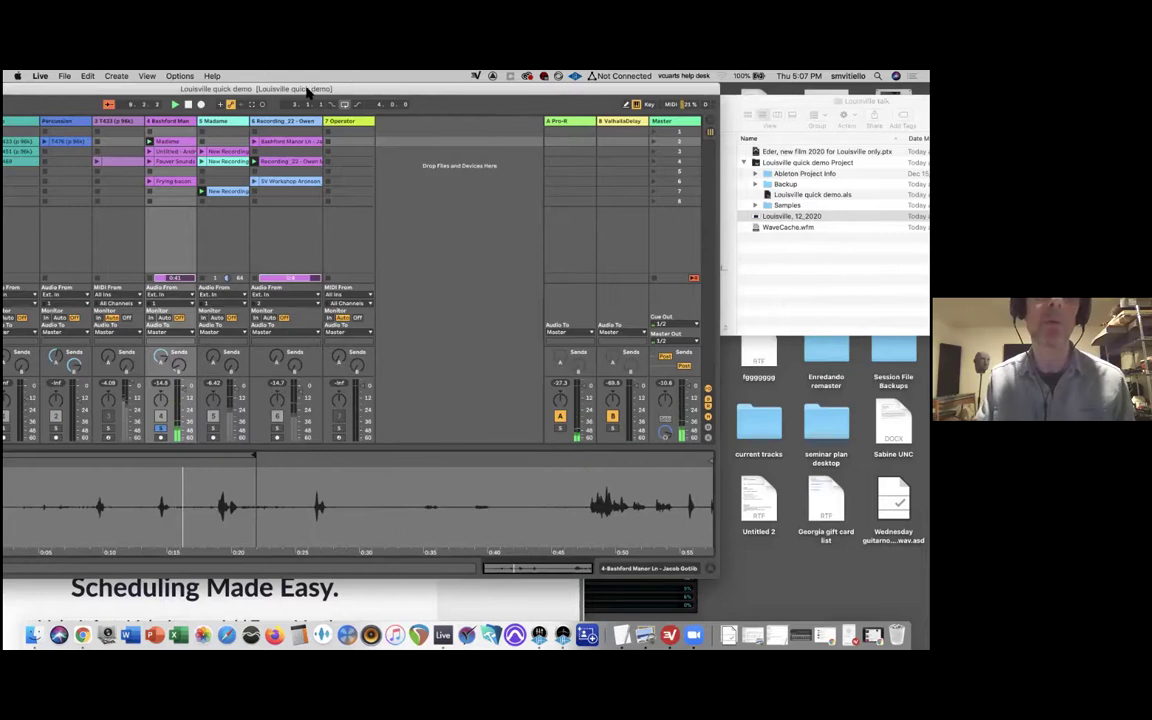
{"action": "double_click", "coordinate": [553, 90]}
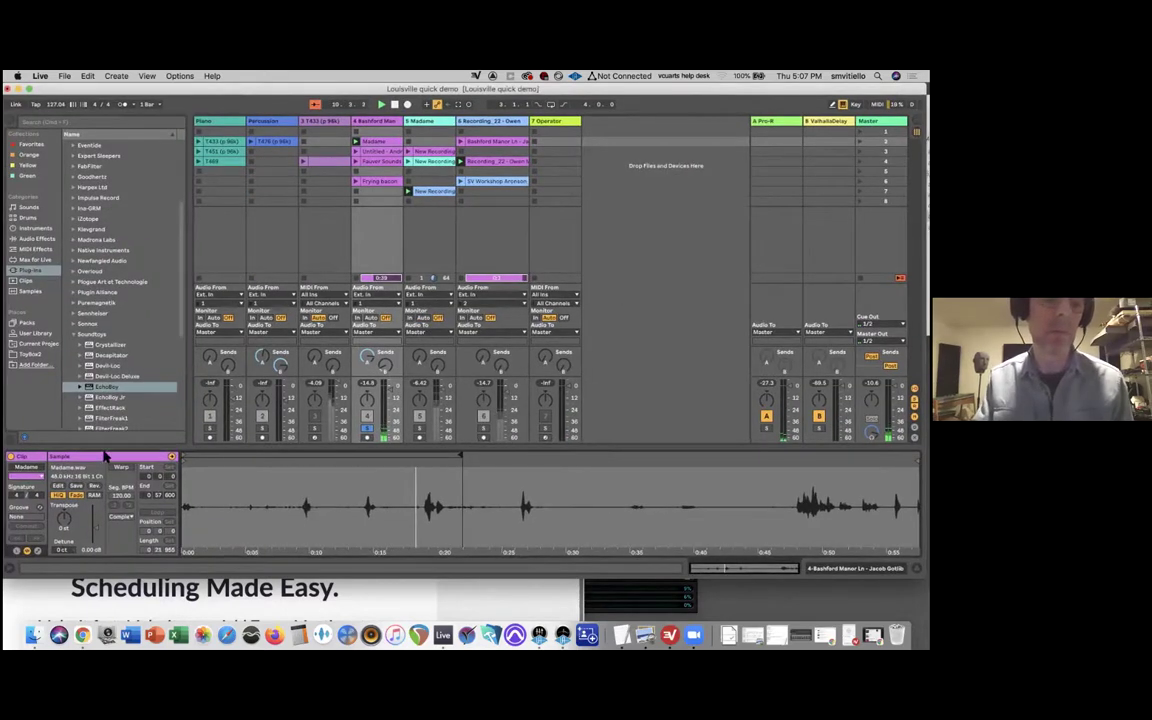
Warp and loop the Madame clip from about bar 3 to bar 6, and transpose it down.
{"action": "left_click", "coordinate": [121, 467]}
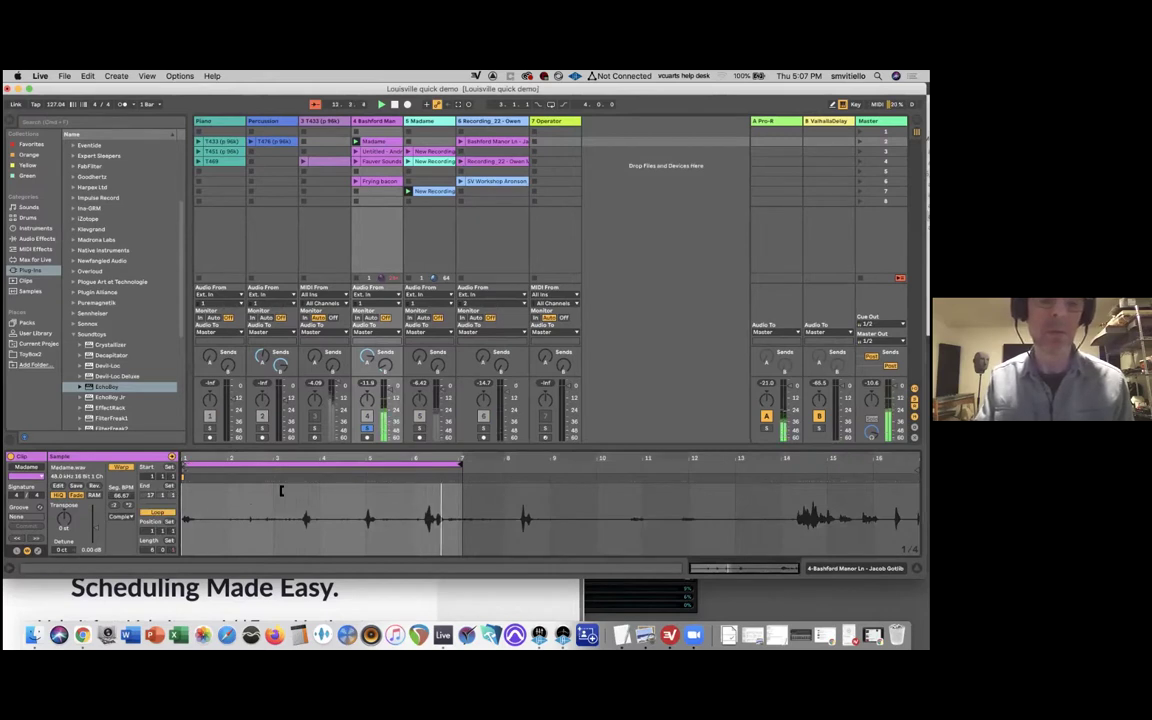
{"action": "left_click", "coordinate": [293, 489]}
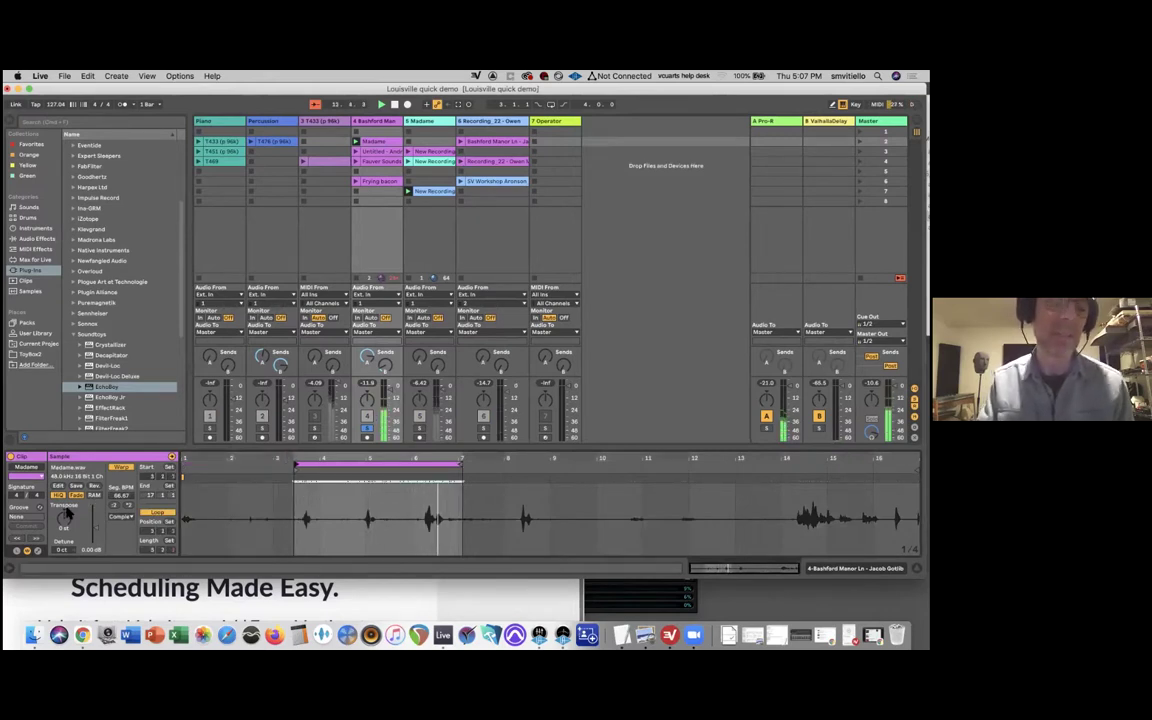
{"action": "mouse_move", "coordinate": [63, 519]}
{"action": "left_mouse_down"}
{"action": "mouse_move", "coordinate": [63, 545]}
{"action": "mouse_move", "coordinate": [63, 519]}
{"action": "left_mouse_up"}
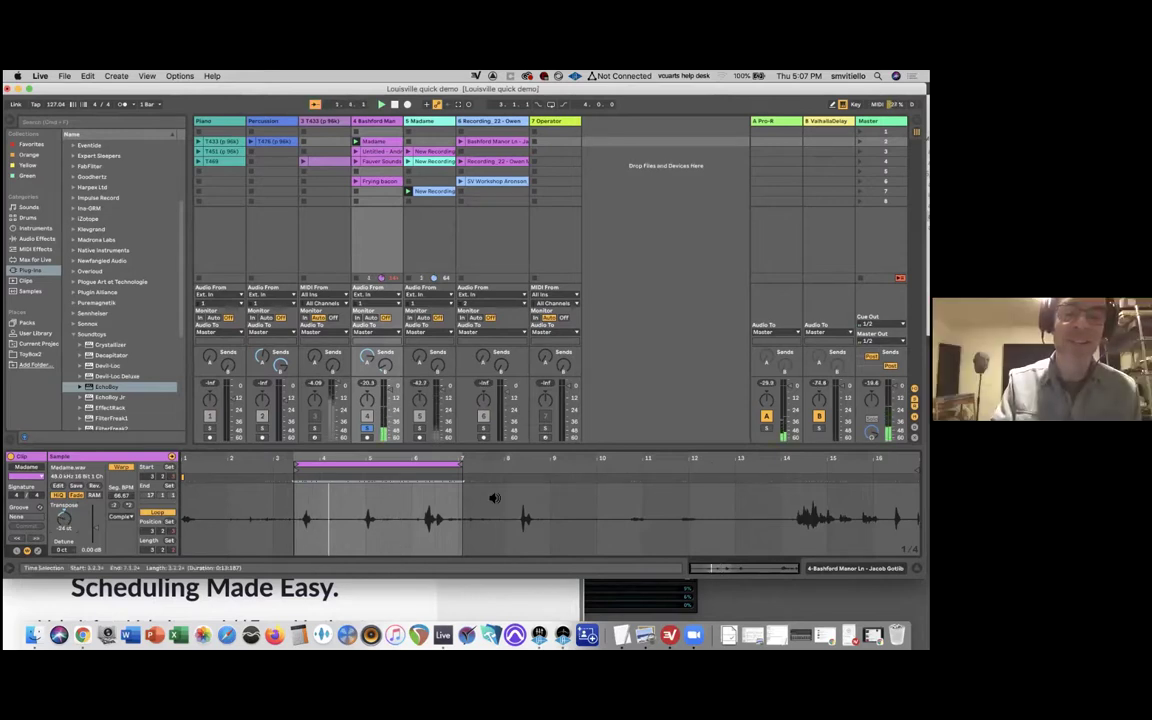
{"action": "left_click_drag", "start_coordinate": [461, 463], "coordinate": [413, 463]}
{"action": "left_click_drag", "start_coordinate": [63, 517], "coordinate": [63, 531]}
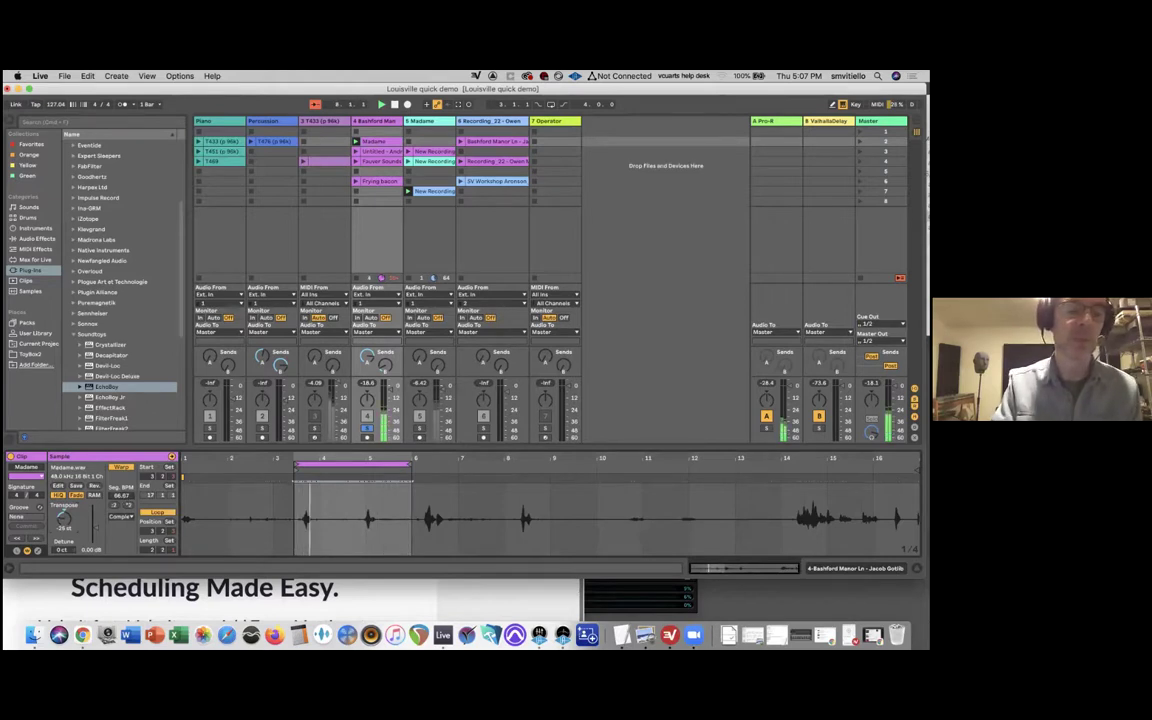
Raise the Madame clip's segment tempo to 131 BPM and shift its loop to about bars 6 to 8.
{"action": "left_click", "coordinate": [118, 495]}
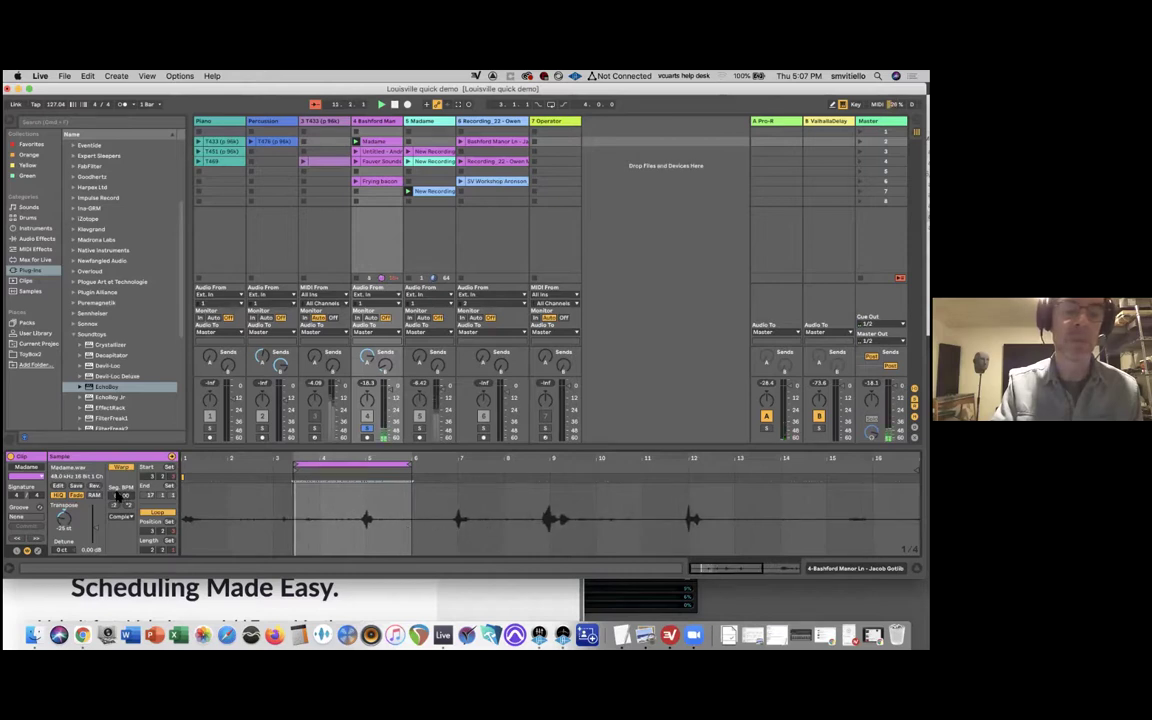
{"action": "left_click", "coordinate": [340, 500]}
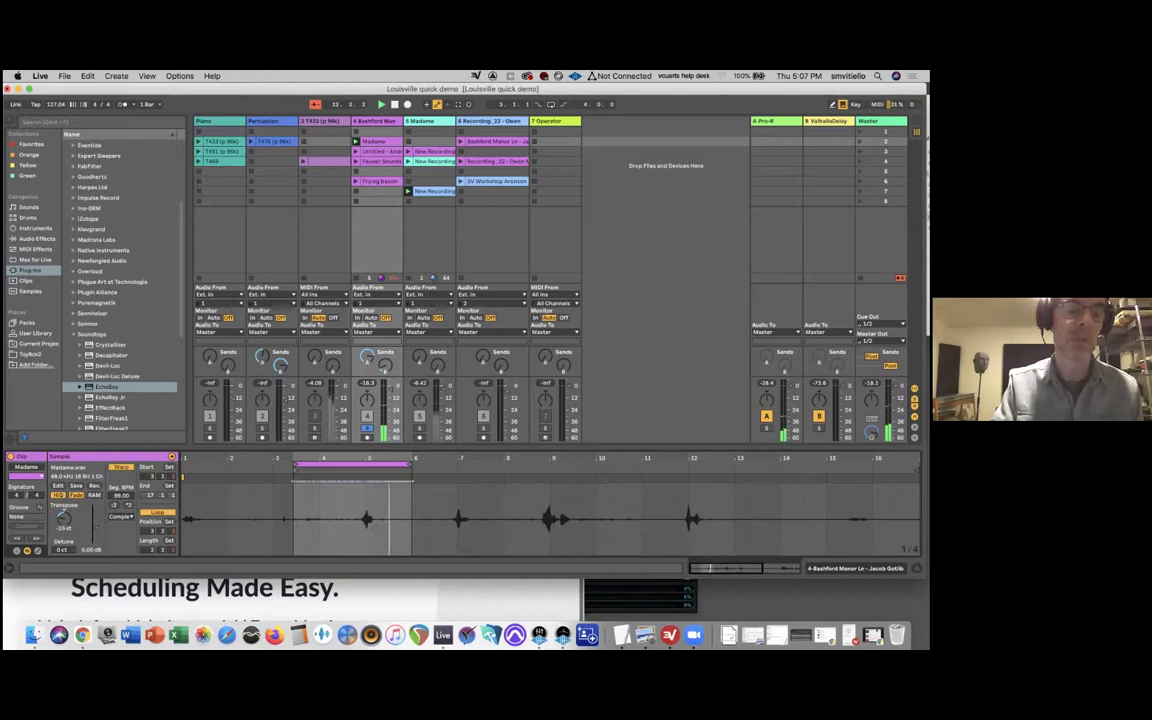
{"action": "left_click_drag", "start_coordinate": [118, 495], "coordinate": [118, 462]}
{"action": "left_click_drag", "start_coordinate": [372, 457], "coordinate": [479, 457]}
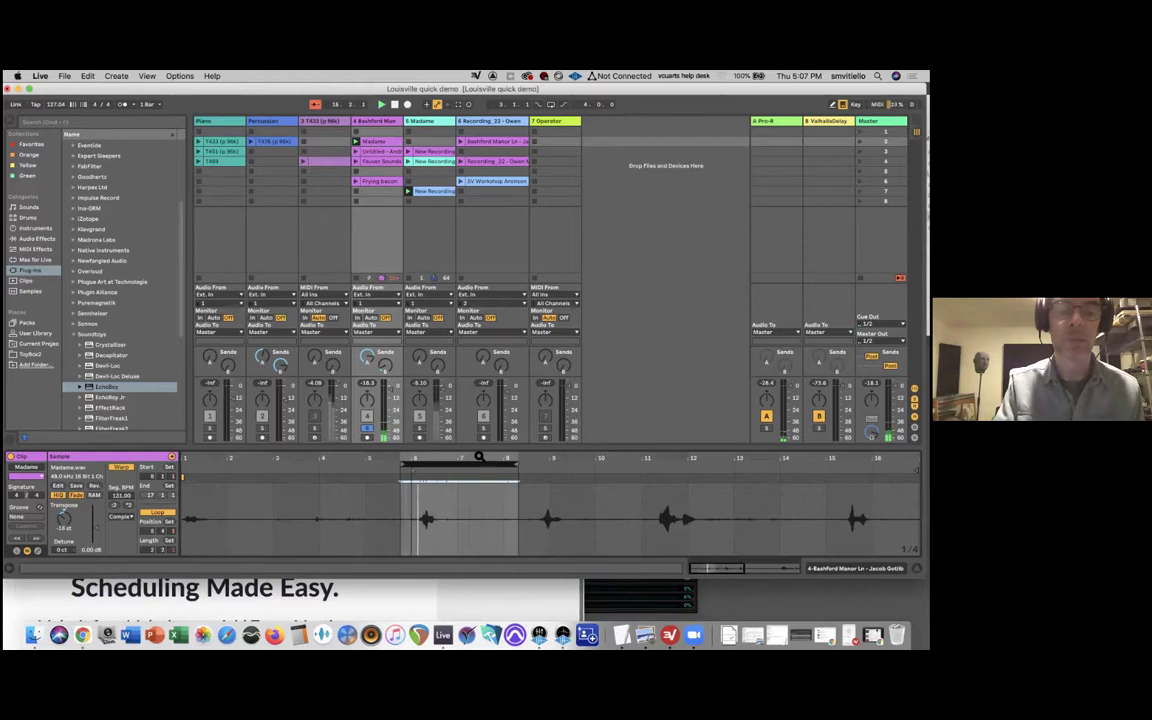
{"action": "left_click", "coordinate": [460, 461]}
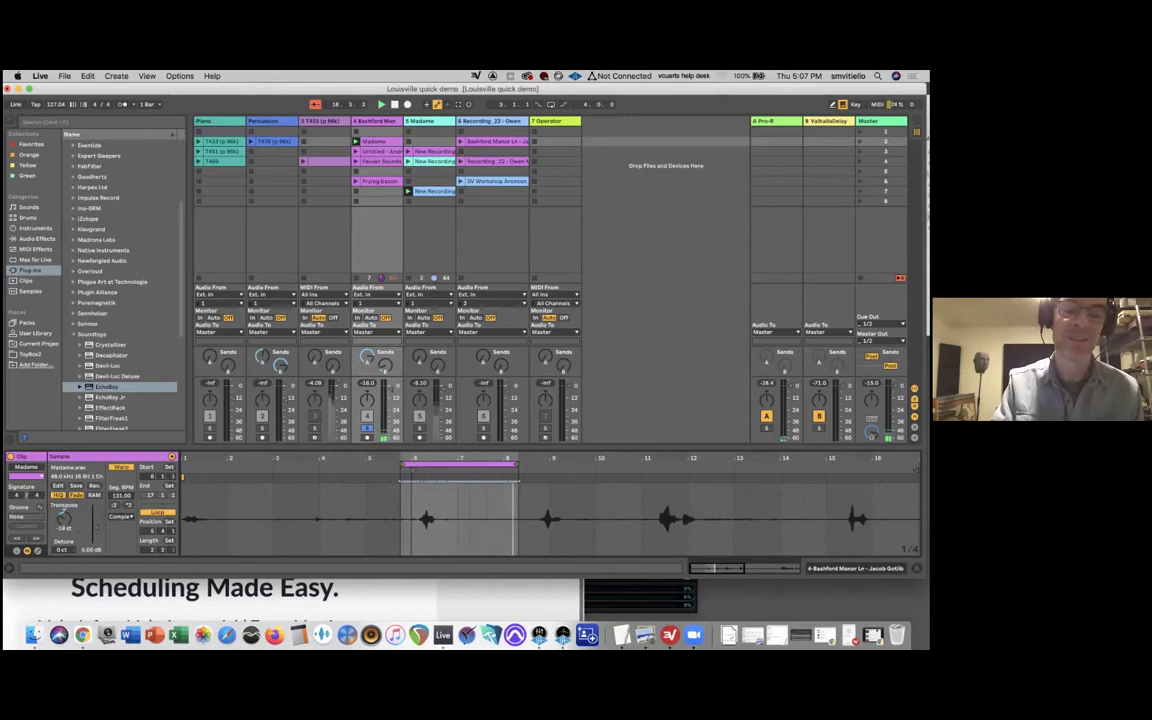
Unsolo the Bashford Man track and reset the Madame clip's loop to run from about bar 25 to the sample's end.
{"action": "left_click", "coordinate": [368, 428]}
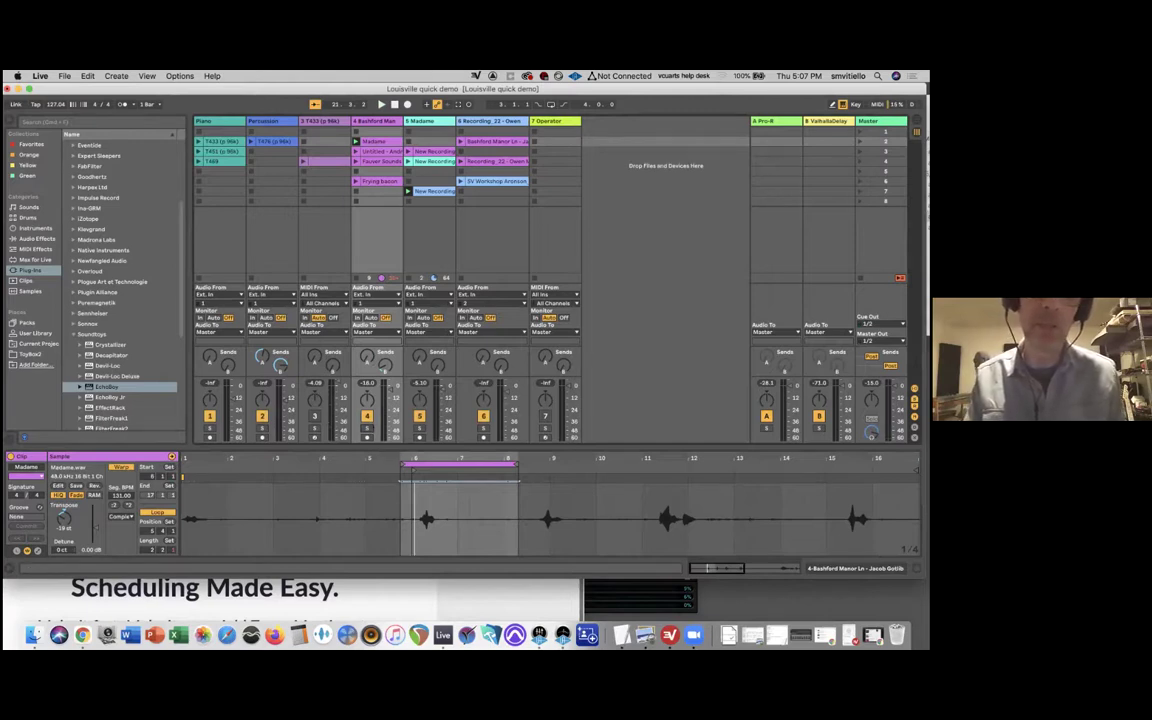
{"action": "left_click_drag", "start_coordinate": [415, 462], "coordinate": [554, 469]}
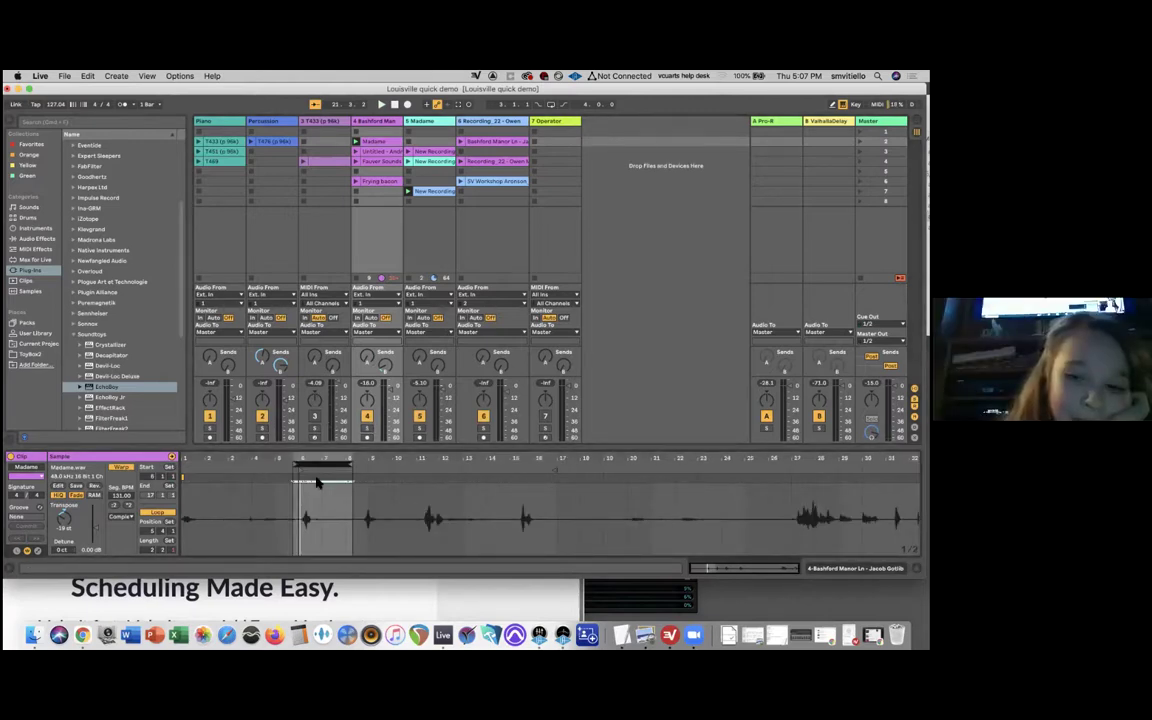
{"action": "left_click_drag", "start_coordinate": [323, 461], "coordinate": [741, 461]}
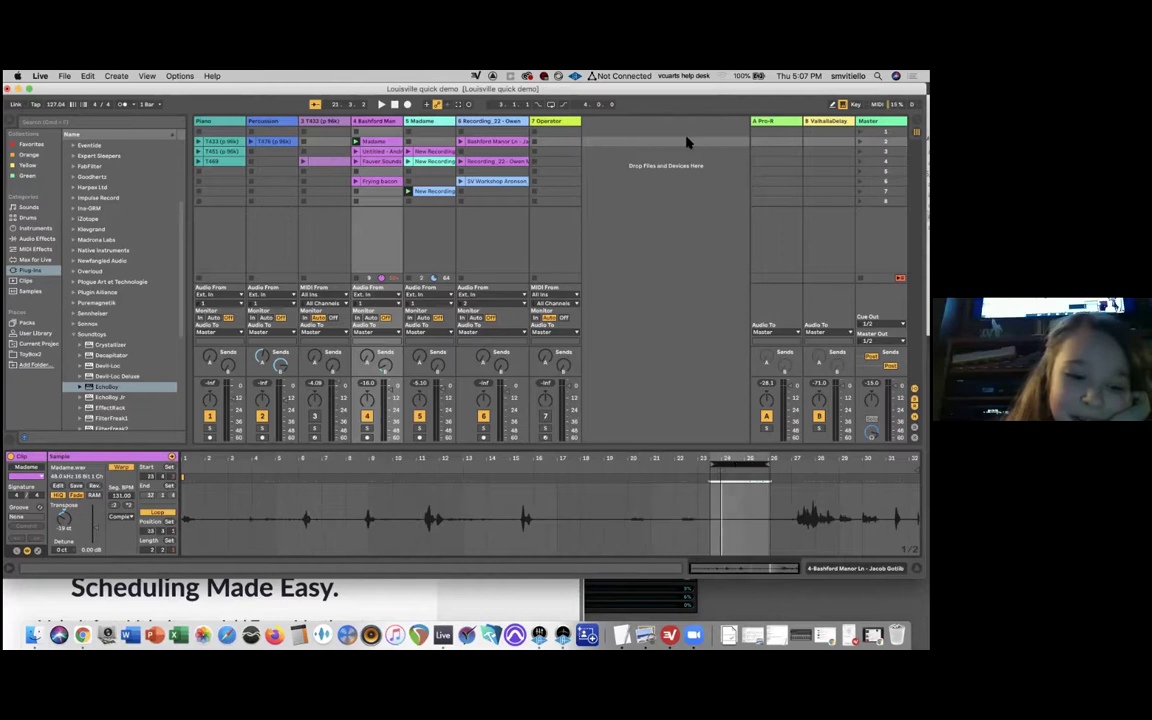
{"action": "left_click_drag", "start_coordinate": [703, 95], "coordinate": [483, 103]}
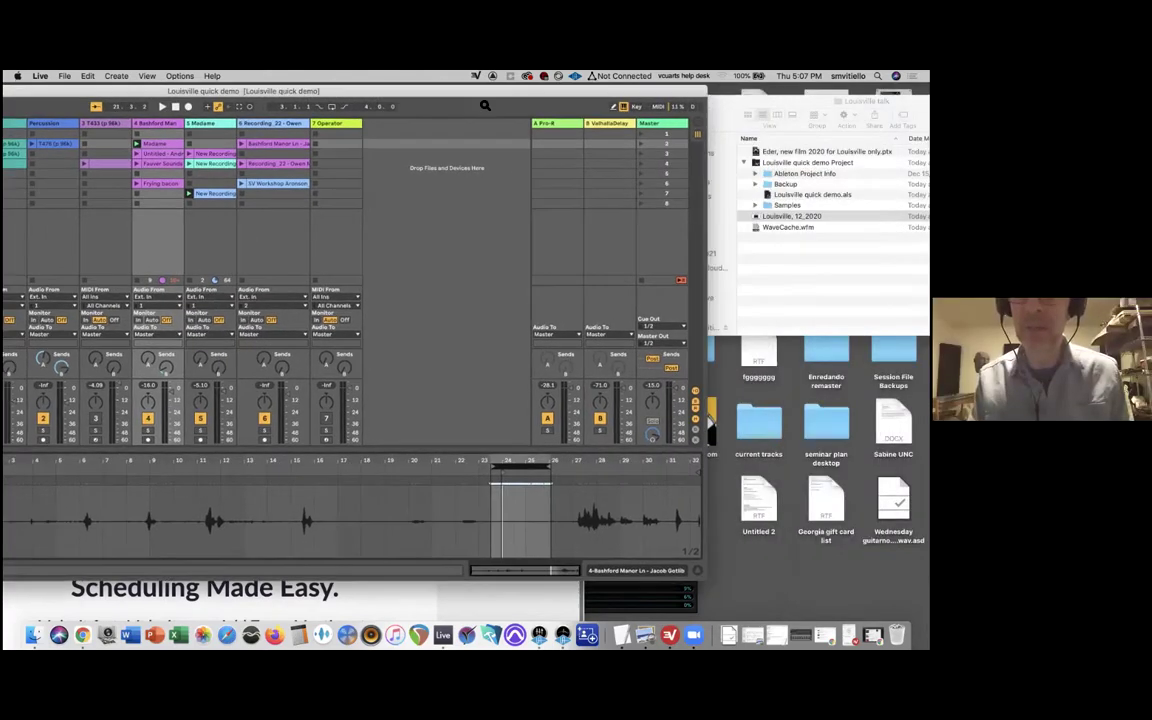
{"action": "left_click_drag", "start_coordinate": [550, 468], "coordinate": [722, 466]}
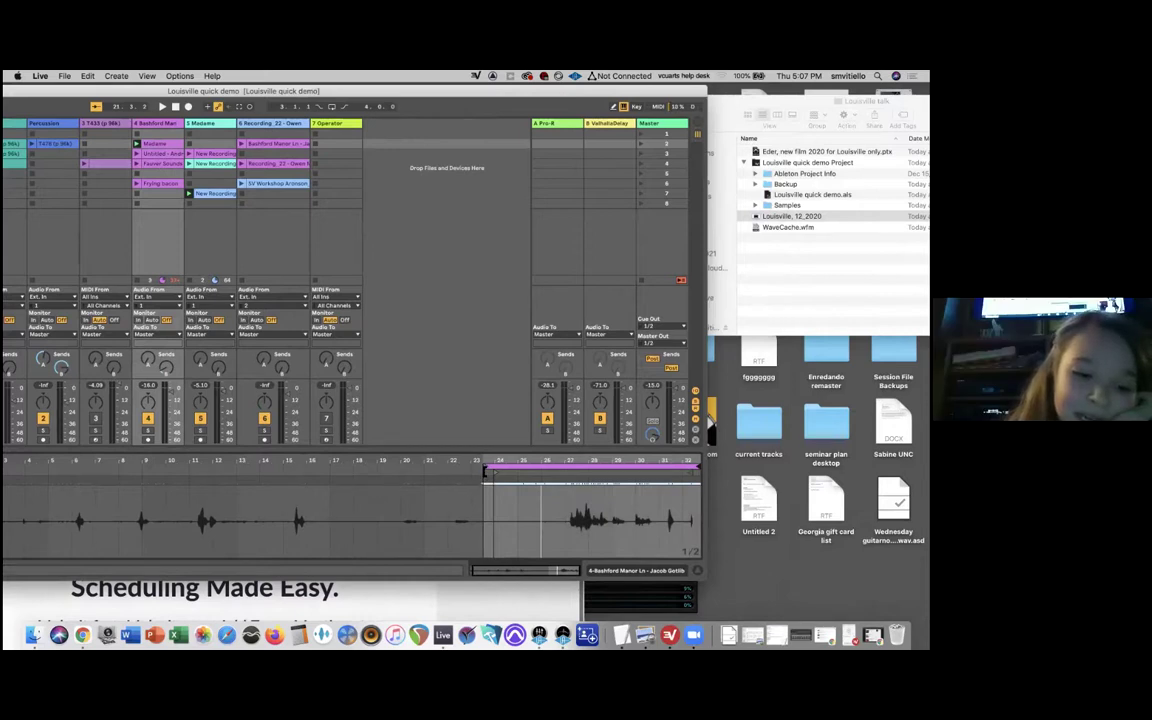
{"action": "left_click_drag", "start_coordinate": [485, 470], "coordinate": [516, 482]}
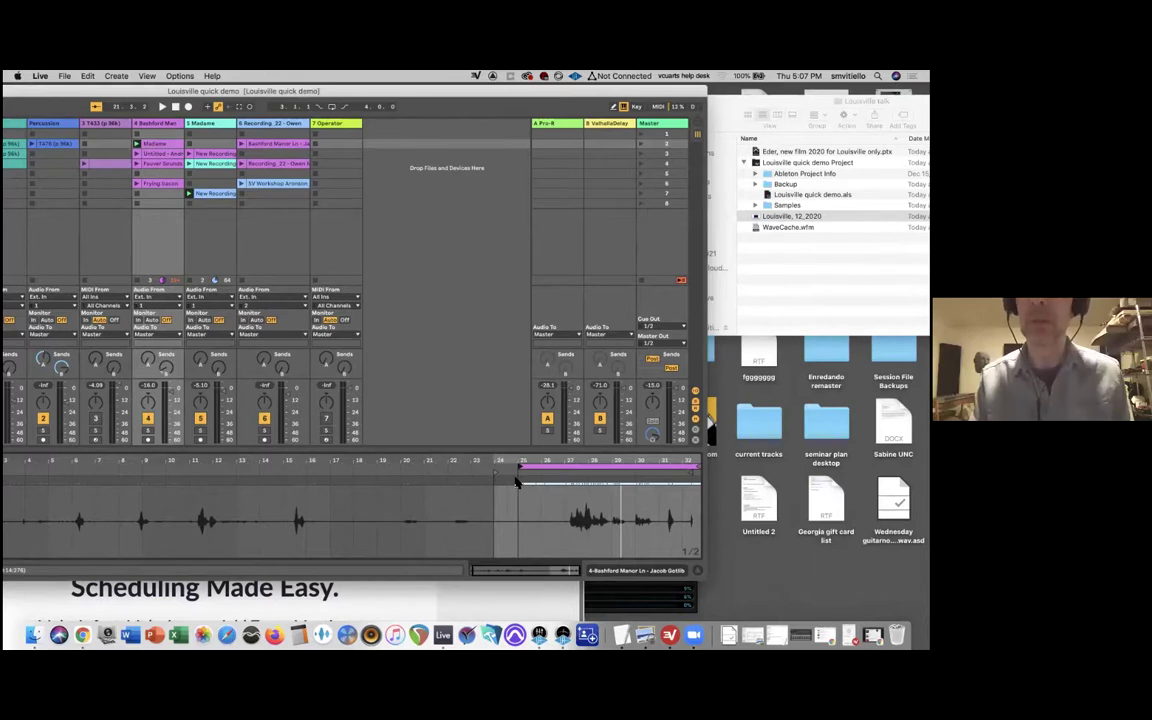
Relaunch the Madame clip and hear the Bashford Man track soloed before turning its solo off.
{"action": "left_click", "coordinate": [137, 145]}
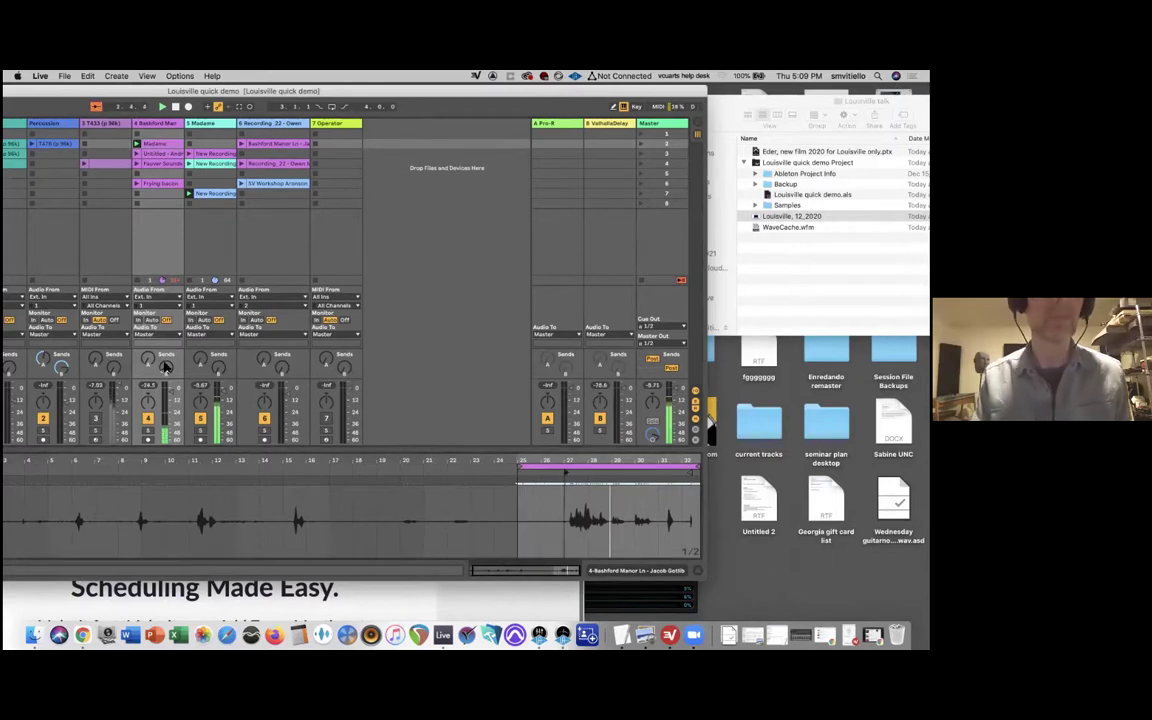
{"action": "left_click", "coordinate": [147, 430]}
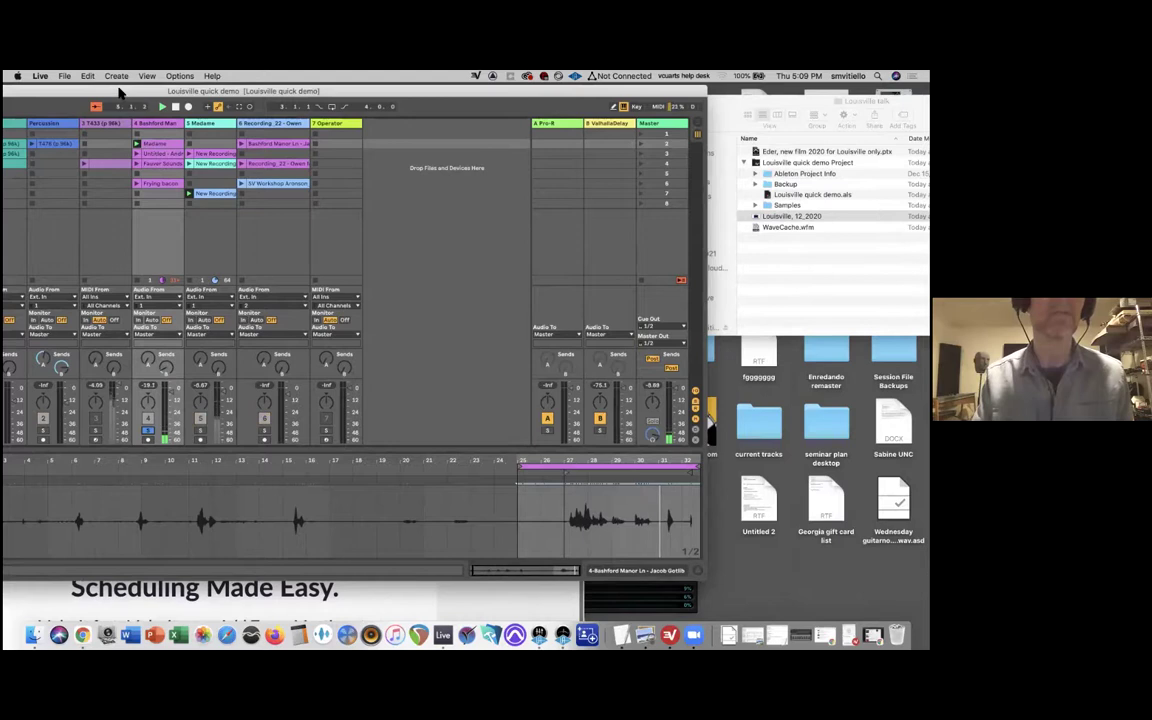
{"action": "double_click", "coordinate": [260, 90]}
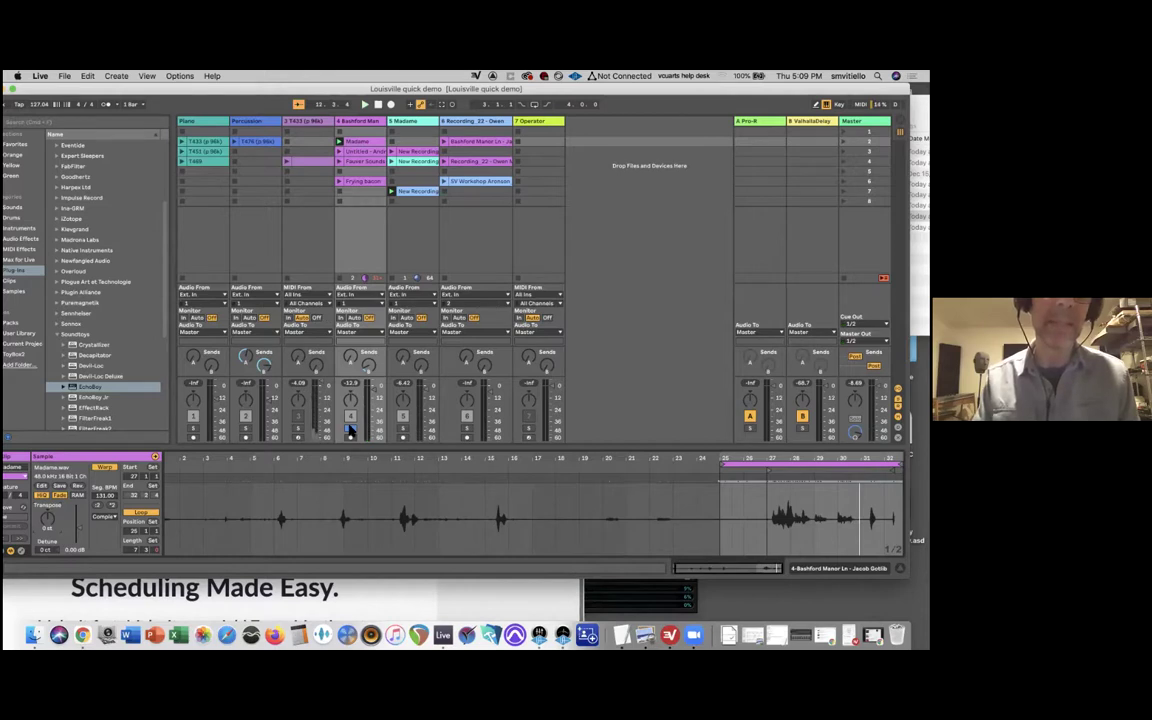
{"action": "left_click", "coordinate": [350, 428]}
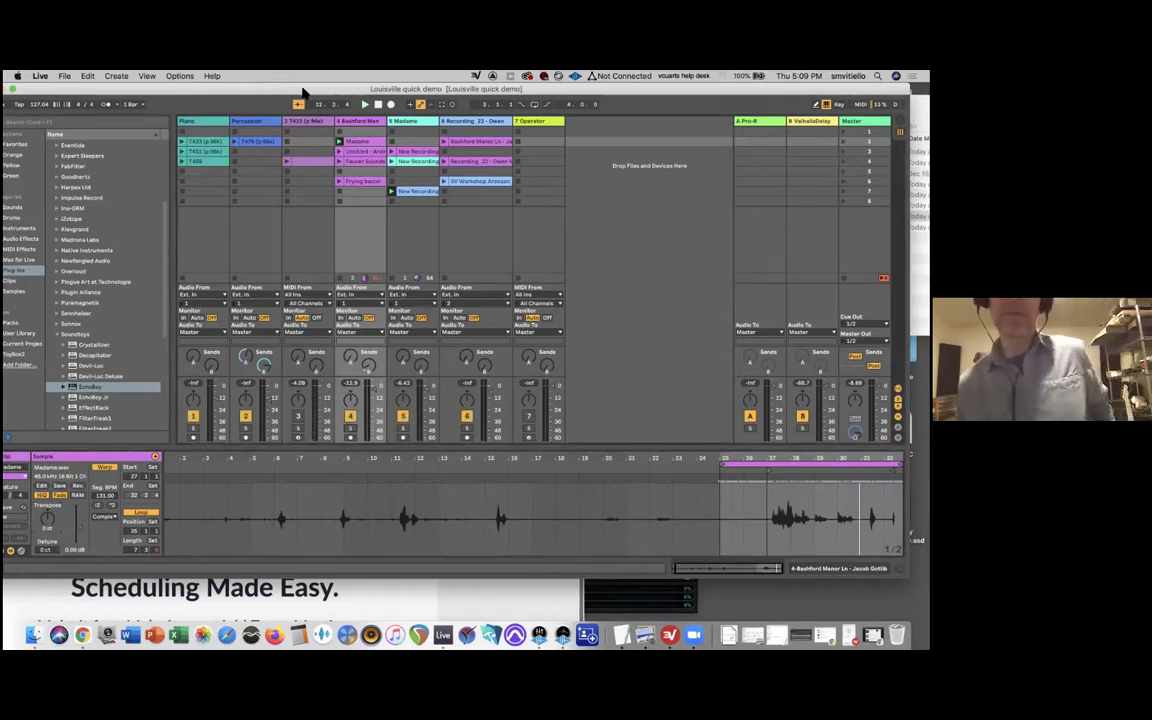
{"action": "left_click_drag", "start_coordinate": [303, 92], "coordinate": [333, 86]}
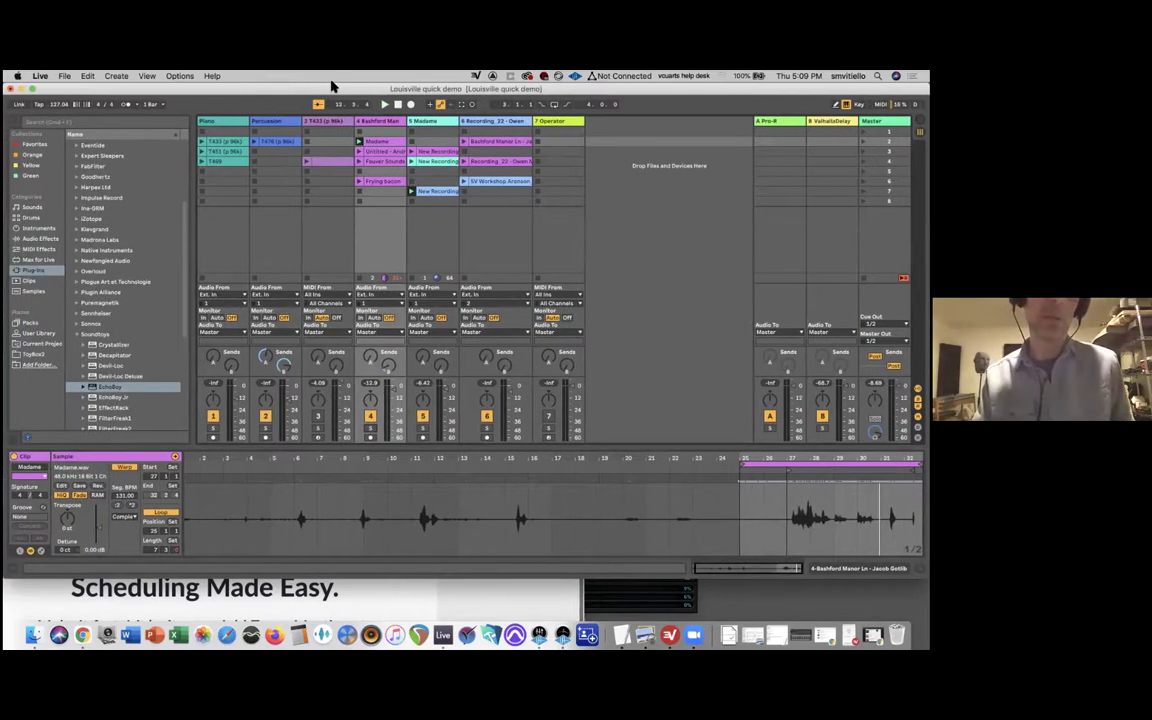
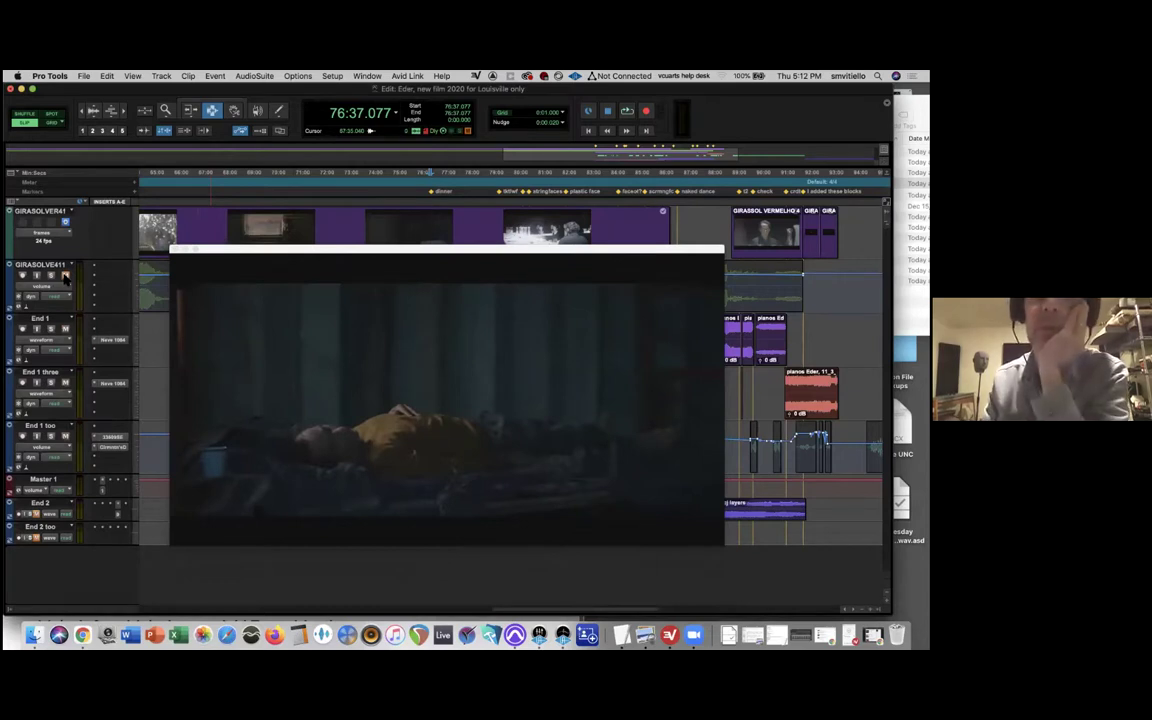
Play the film session in Pro Tools from 76:37.077 for a few seconds and stop playback.
{"action": "key", "text": "space"}
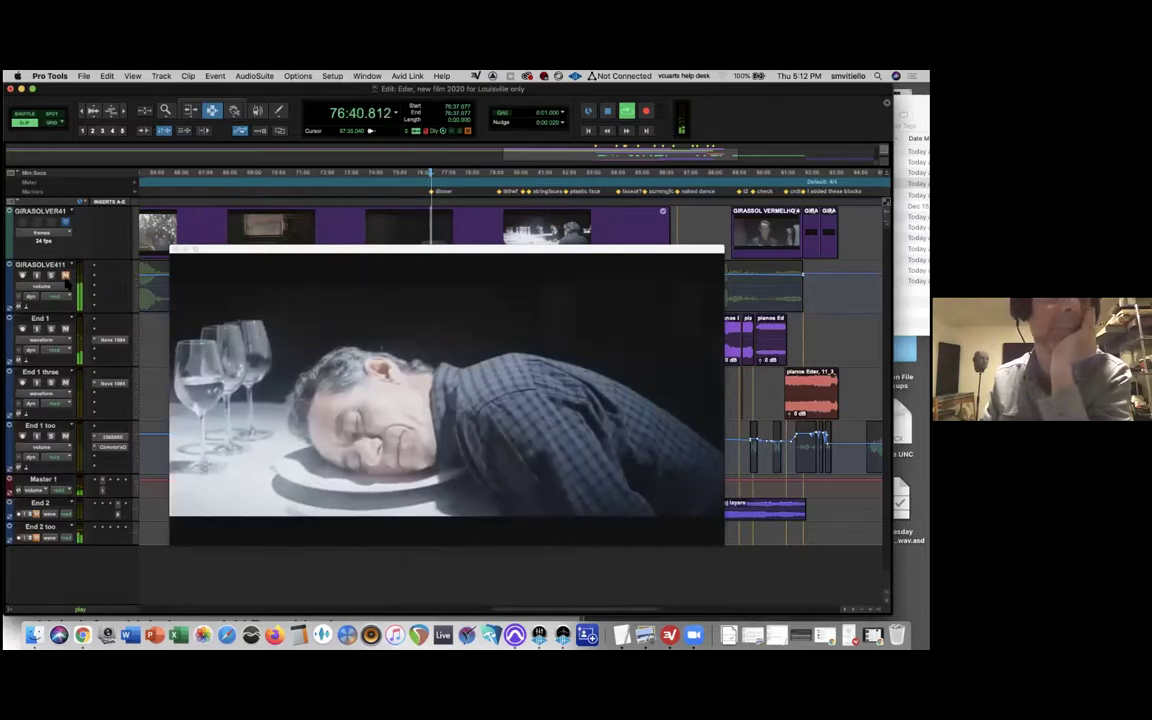
{"action": "key", "text": "space"}
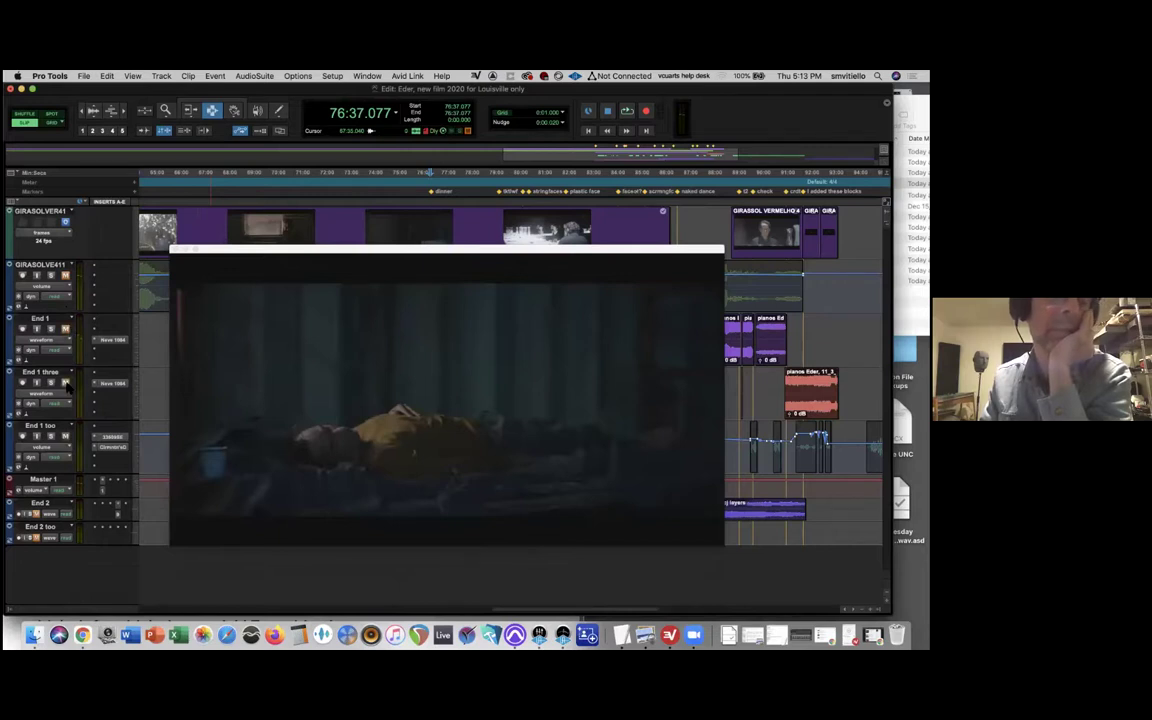
Play the film session again from 76:37.077, stop playback and close the Task Manager.
{"action": "key", "text": "space"}
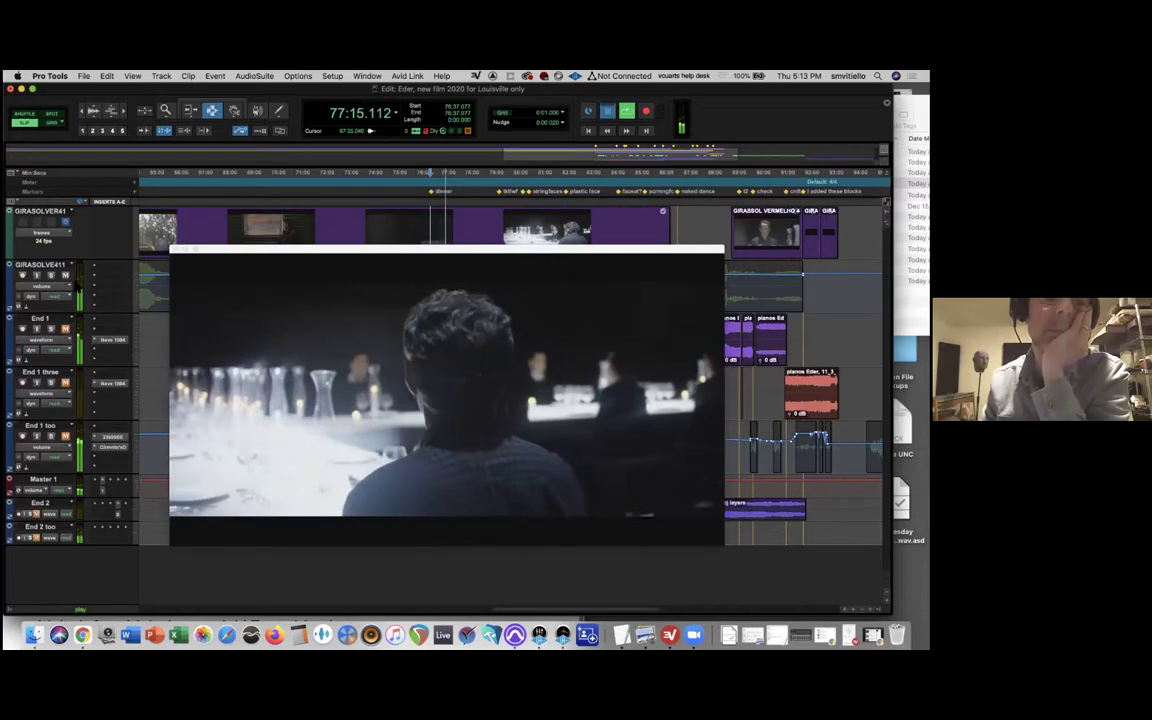
{"action": "key", "text": "space"}
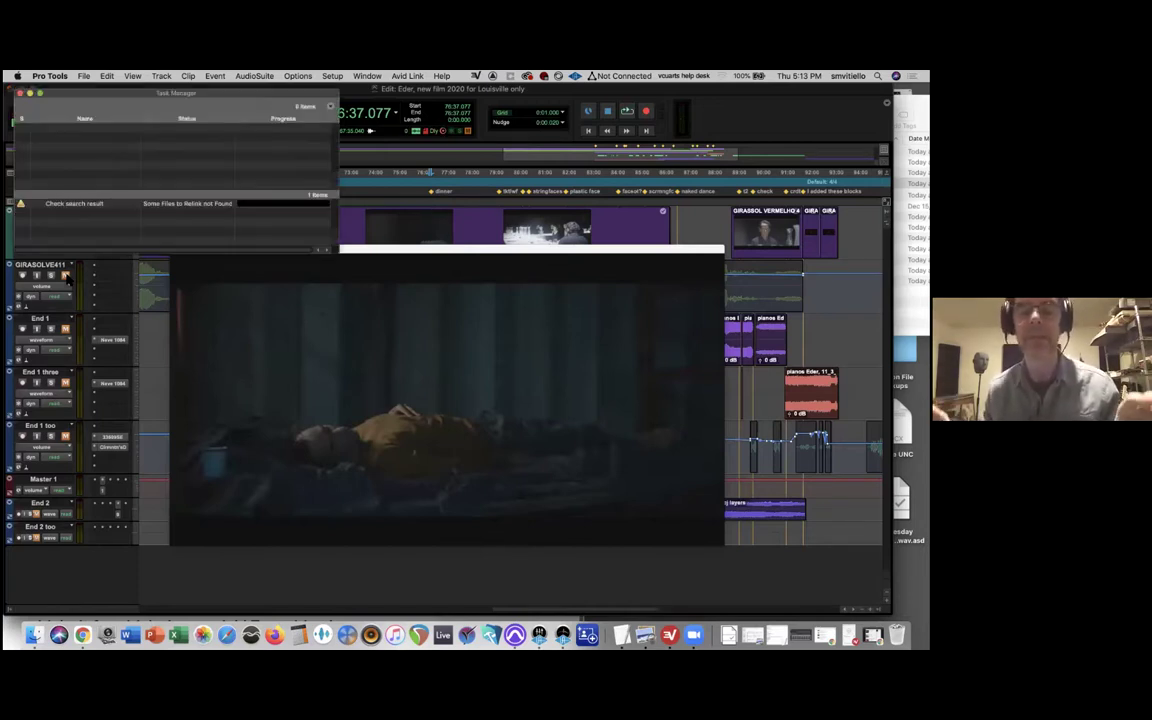
{"action": "left_click", "coordinate": [20, 94]}
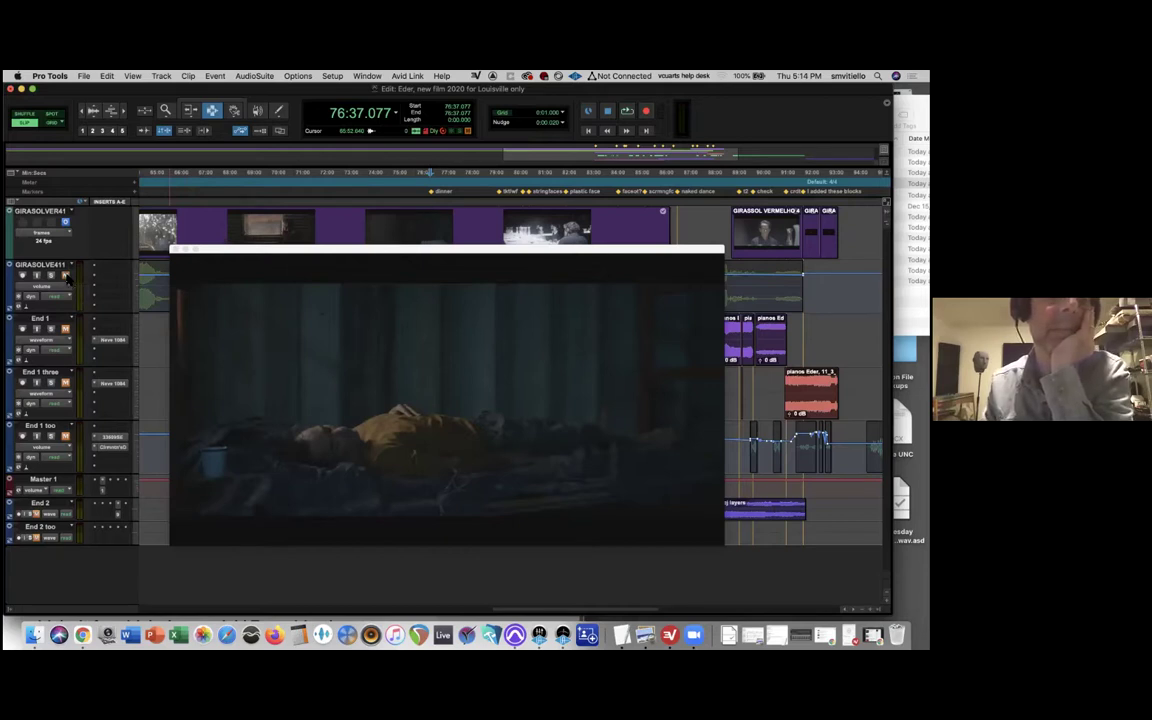
Move the video window down to view the GIRASOLVE411 and End 1 tracks, then move it back over them.
{"action": "left_click_drag", "start_coordinate": [257, 249], "coordinate": [247, 421]}
{"action": "left_click", "coordinate": [221, 378]}
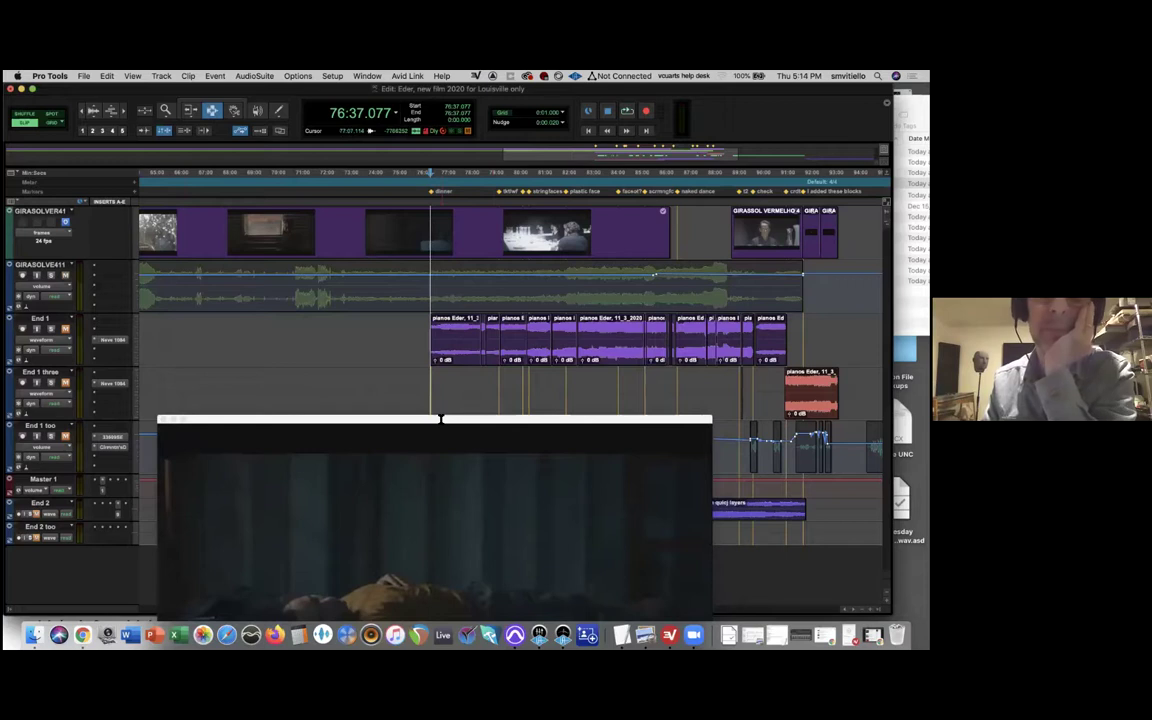
{"action": "left_click_drag", "start_coordinate": [420, 420], "coordinate": [424, 228]}
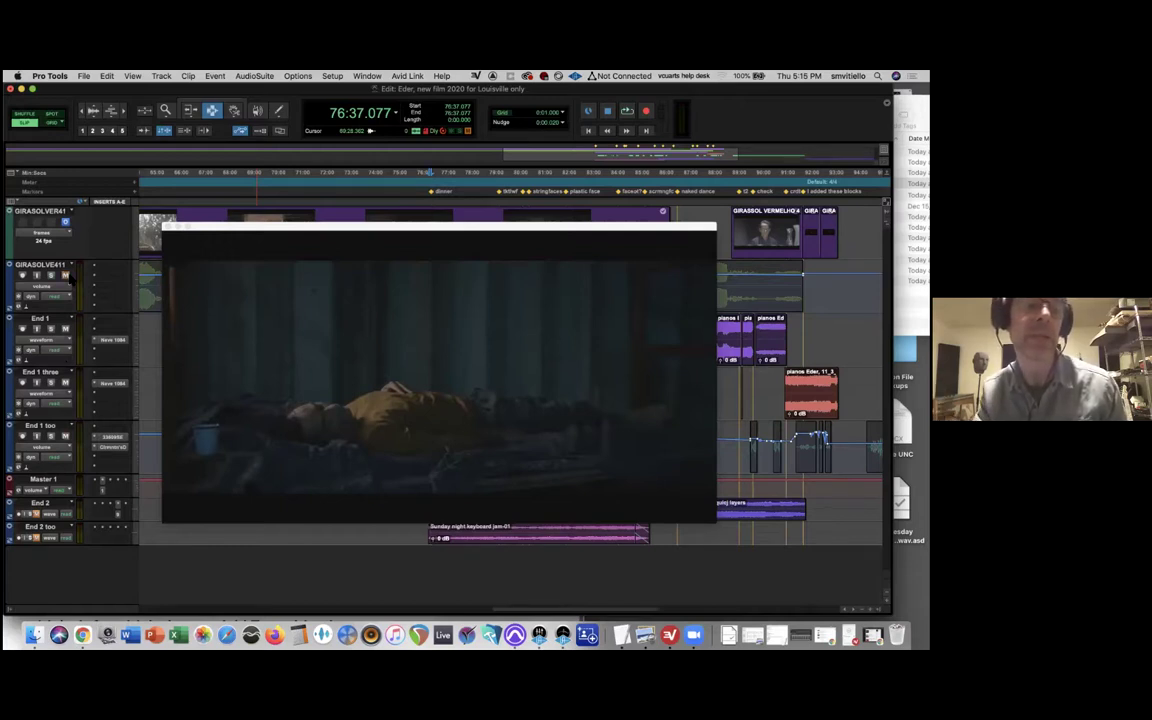
Start playback from 76:37.077 and move the video window up to uncover the End 1 too track and those below it.
{"action": "key", "text": "space"}
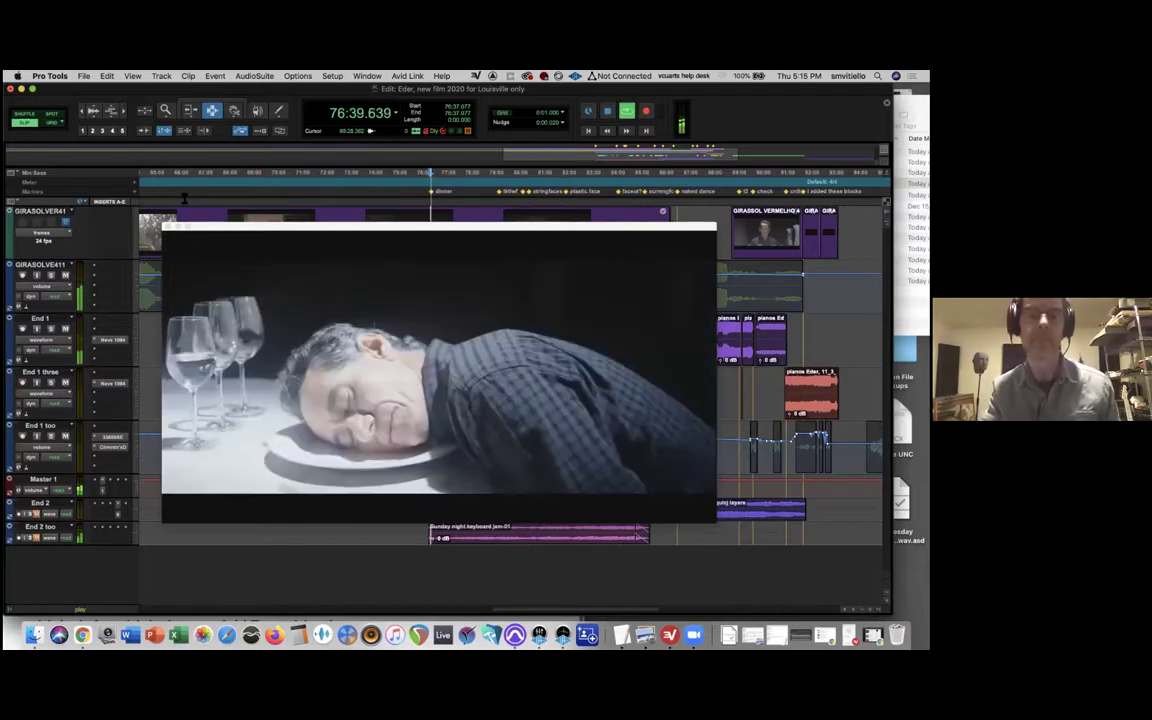
{"action": "left_click_drag", "start_coordinate": [245, 215], "coordinate": [245, 176]}
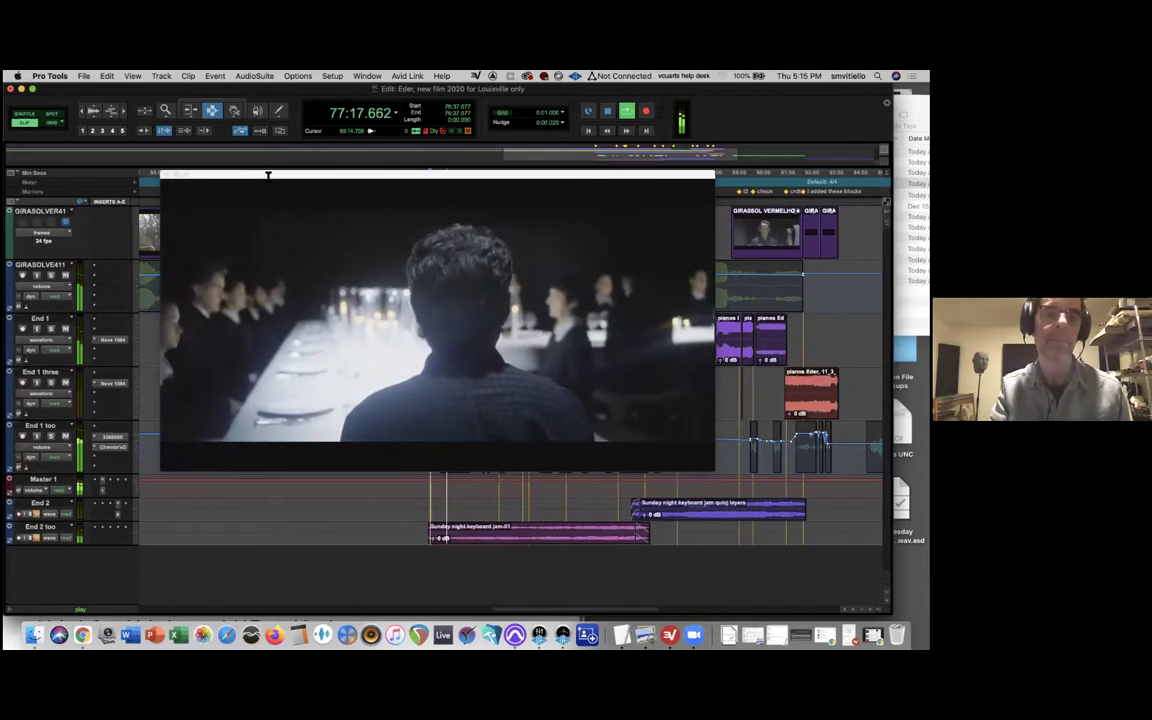
{"action": "left_click_drag", "start_coordinate": [437, 173], "coordinate": [463, 93]}
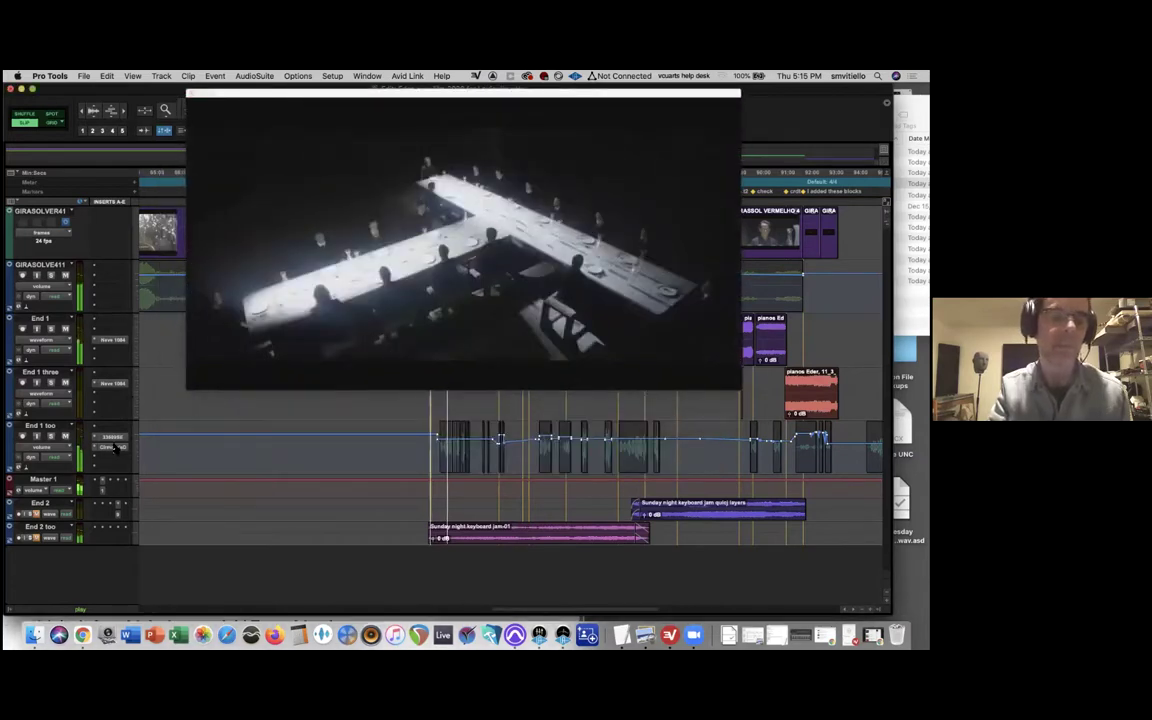
Open Clearmountain's Domain on the End 1 too track, move it off the video and lower its FX Blend to 9/91.
{"action": "left_click", "coordinate": [113, 448]}
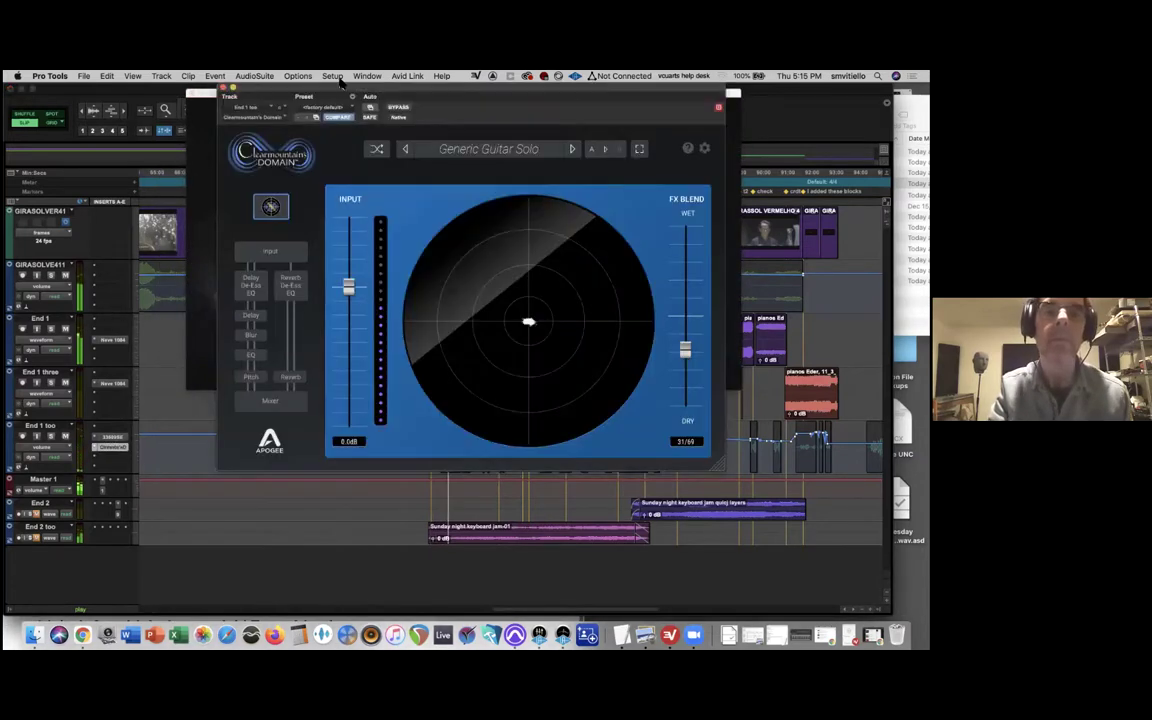
{"action": "left_click_drag", "start_coordinate": [303, 90], "coordinate": [6, 323]}
{"action": "left_click_drag", "start_coordinate": [394, 585], "coordinate": [394, 600]}
{"action": "left_click_drag", "start_coordinate": [172, 326], "coordinate": [143, 444]}
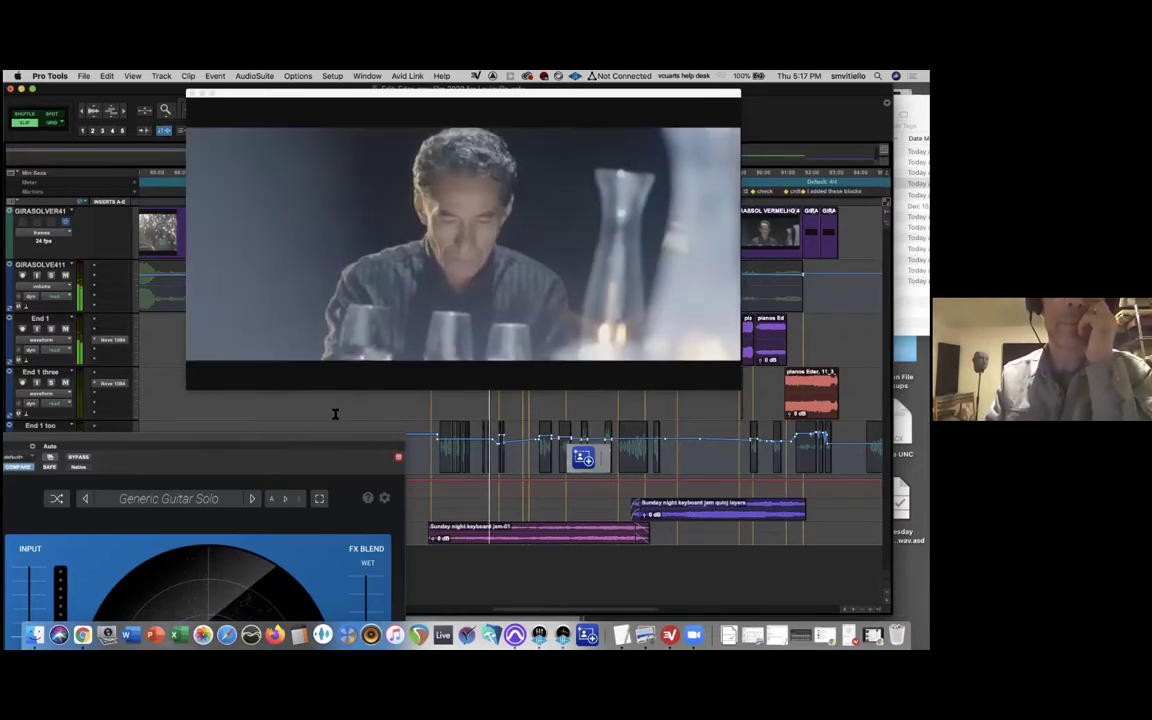
{"action": "left_click_drag", "start_coordinate": [349, 444], "coordinate": [380, 176]}
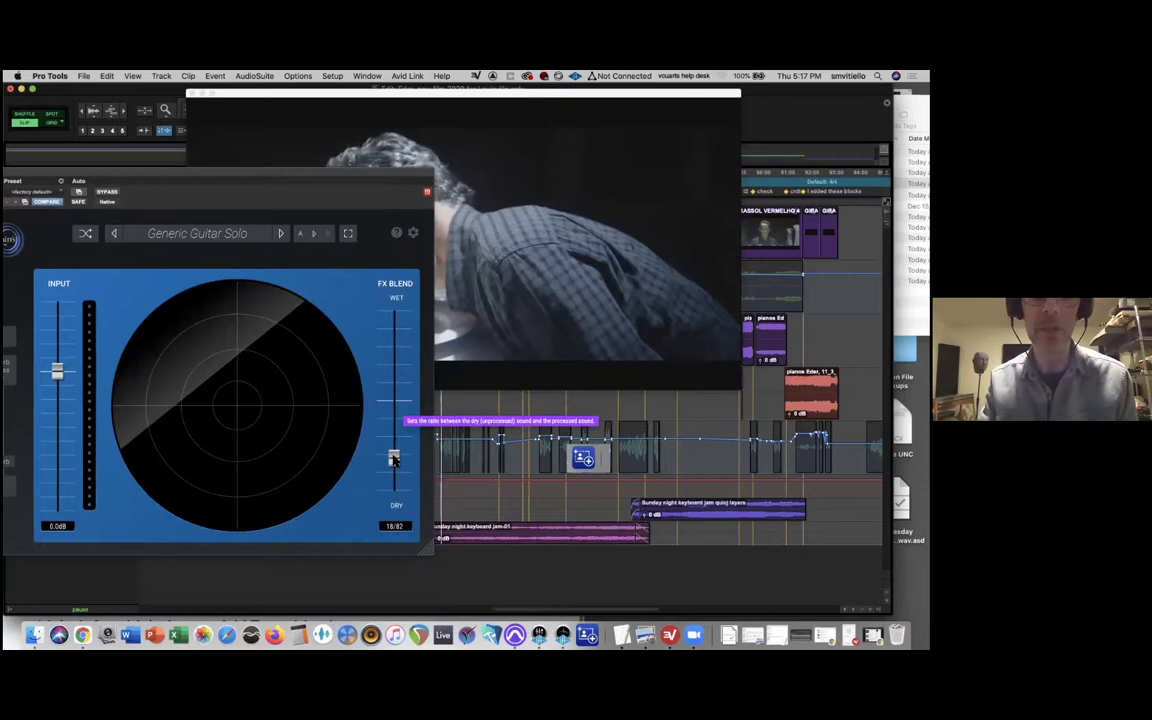
{"action": "mouse_move", "coordinate": [393, 459]}
{"action": "left_mouse_down"}
{"action": "mouse_move", "coordinate": [395, 397]}
{"action": "mouse_move", "coordinate": [394, 476]}
{"action": "left_mouse_up"}
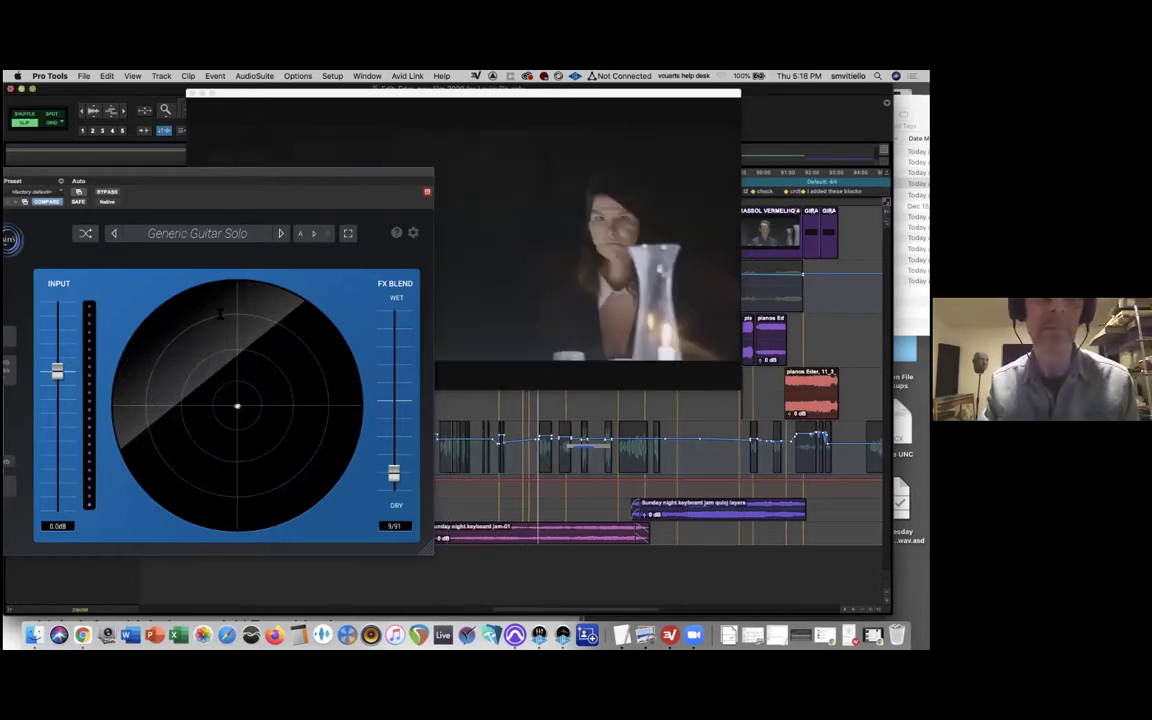
Move the Clearmountain's Domain window clear of the video and close it.
{"action": "left_click_drag", "start_coordinate": [165, 175], "coordinate": [154, 424]}
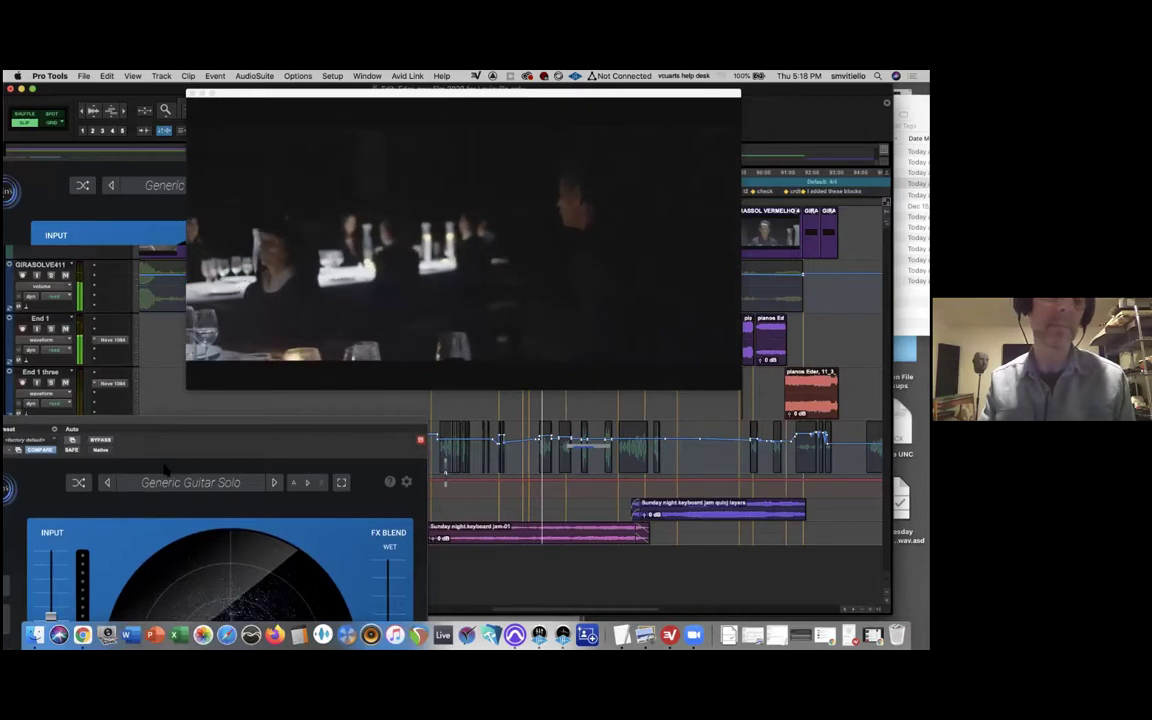
{"action": "left_click_drag", "start_coordinate": [165, 467], "coordinate": [175, 537]}
{"action": "left_click_drag", "start_coordinate": [60, 494], "coordinate": [100, 498]}
{"action": "left_click_drag", "start_coordinate": [5, 549], "coordinate": [29, 513]}
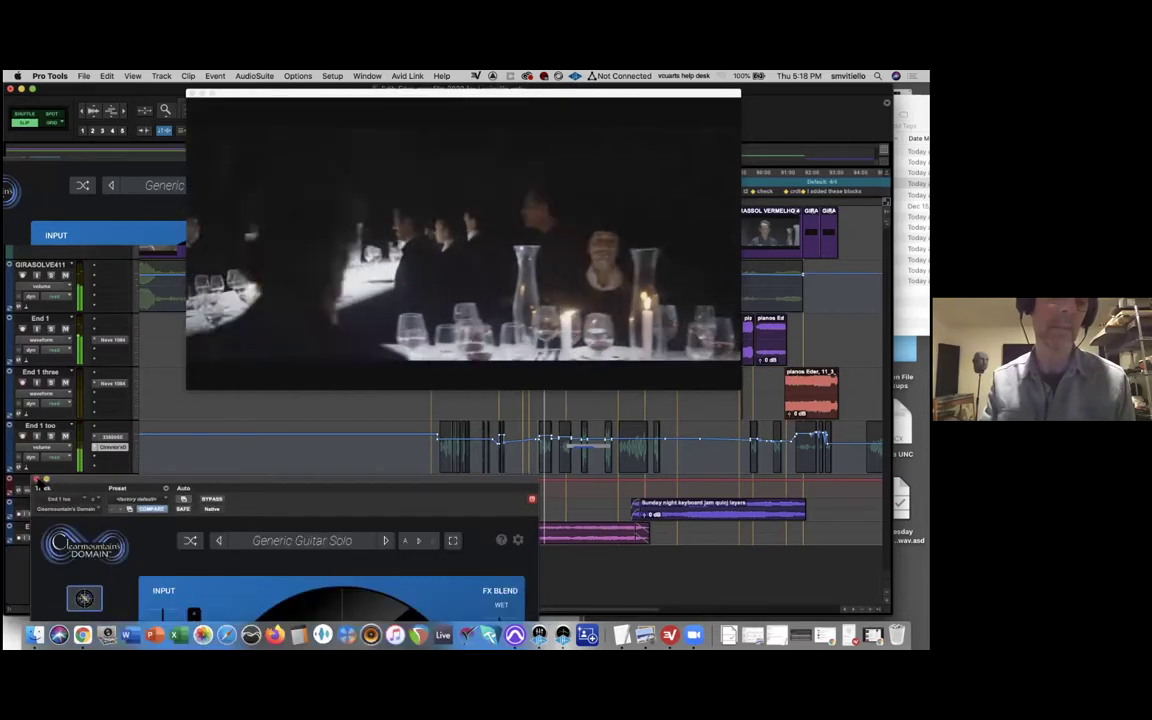
{"action": "left_click", "coordinate": [33, 470]}
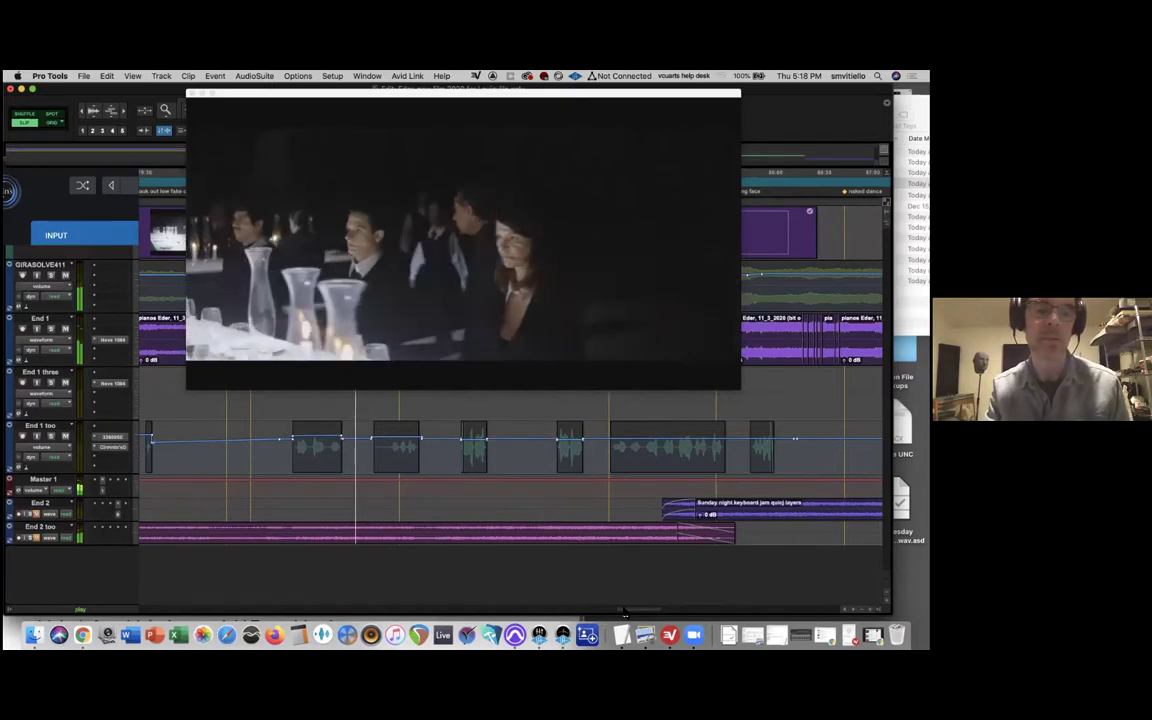
Enlarge the End 1 too track's height to examine its clips and volume automation up close.
{"action": "left_click", "coordinate": [127, 465]}
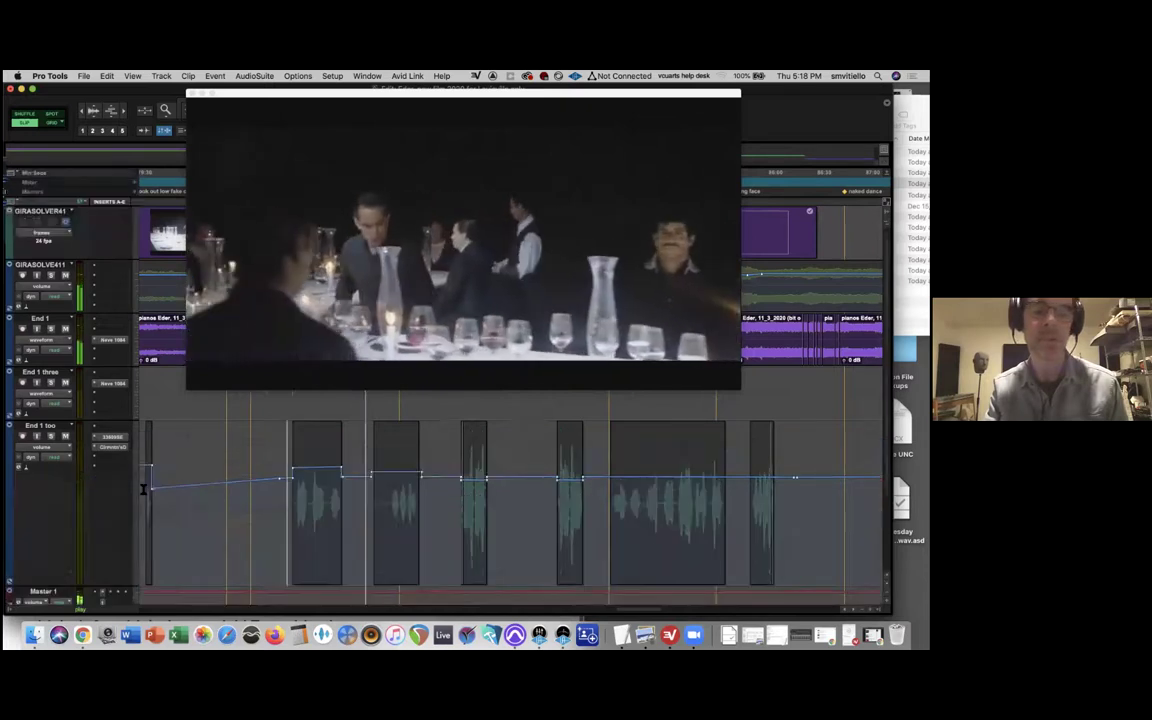
{"action": "left_click", "coordinate": [150, 486]}
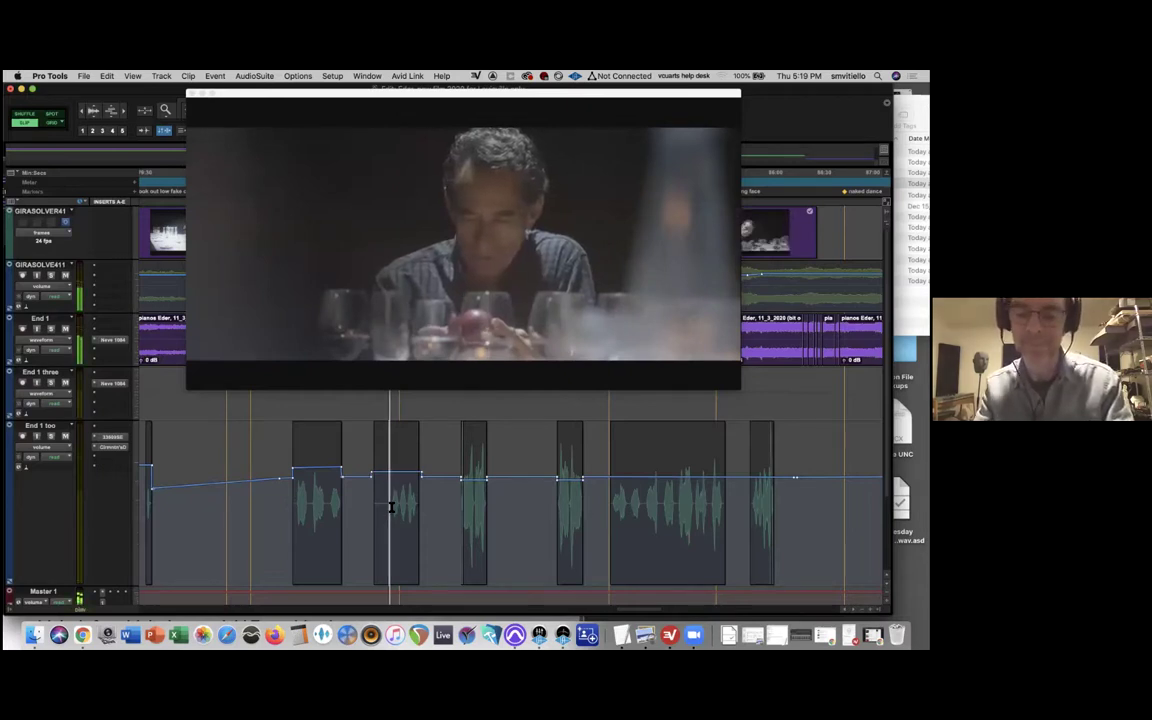
{"action": "scroll", "coordinate": [391, 507], "scroll_direction": "up", "scroll_amount": 5}
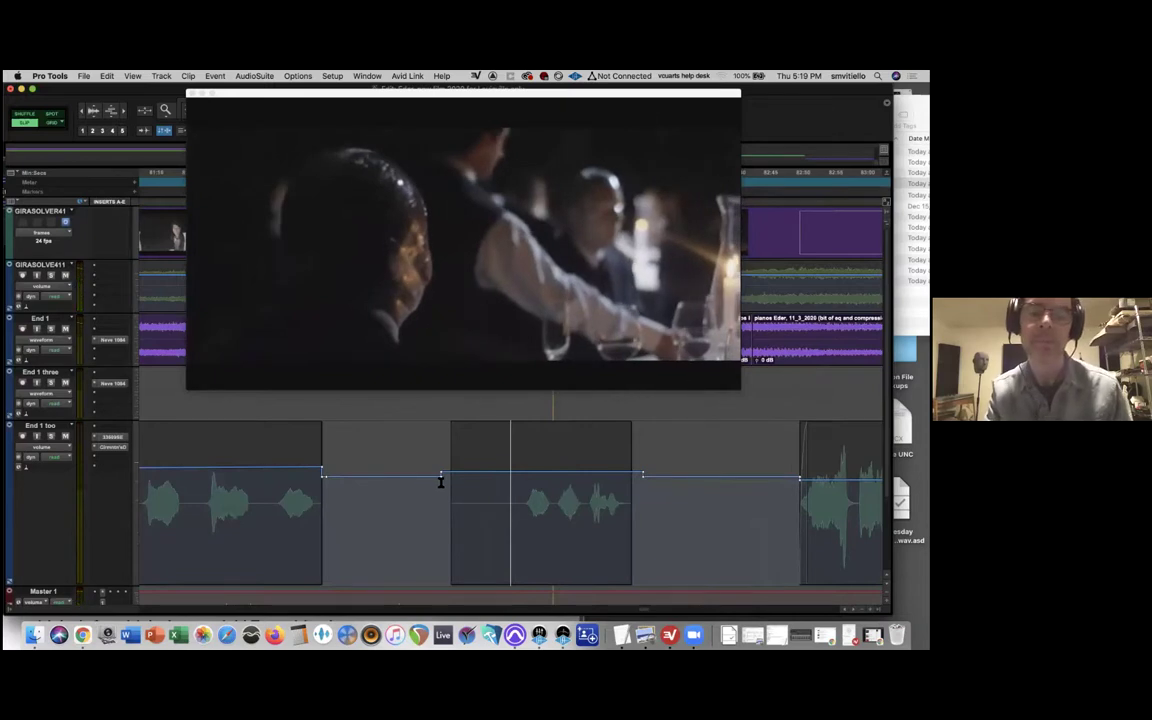
Play the quiet End 1 too clip twice, toggling the track's mute before the second pass, and stop playback.
{"action": "key", "text": "space"}
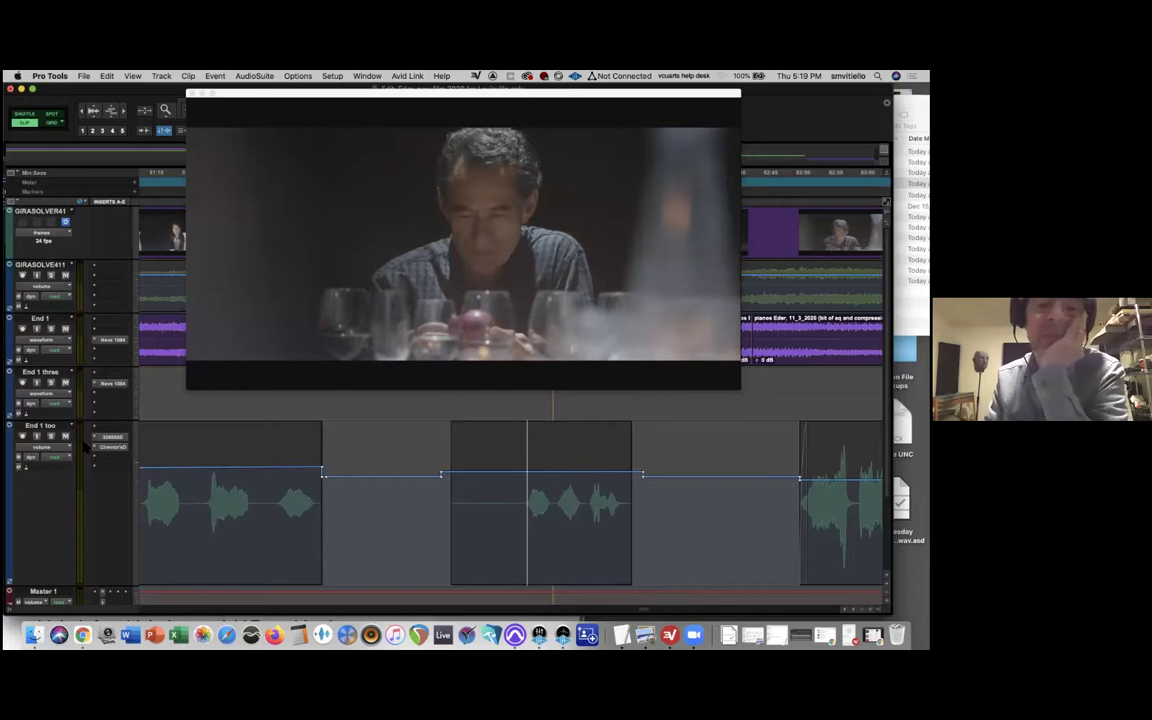
{"action": "key", "text": "space"}
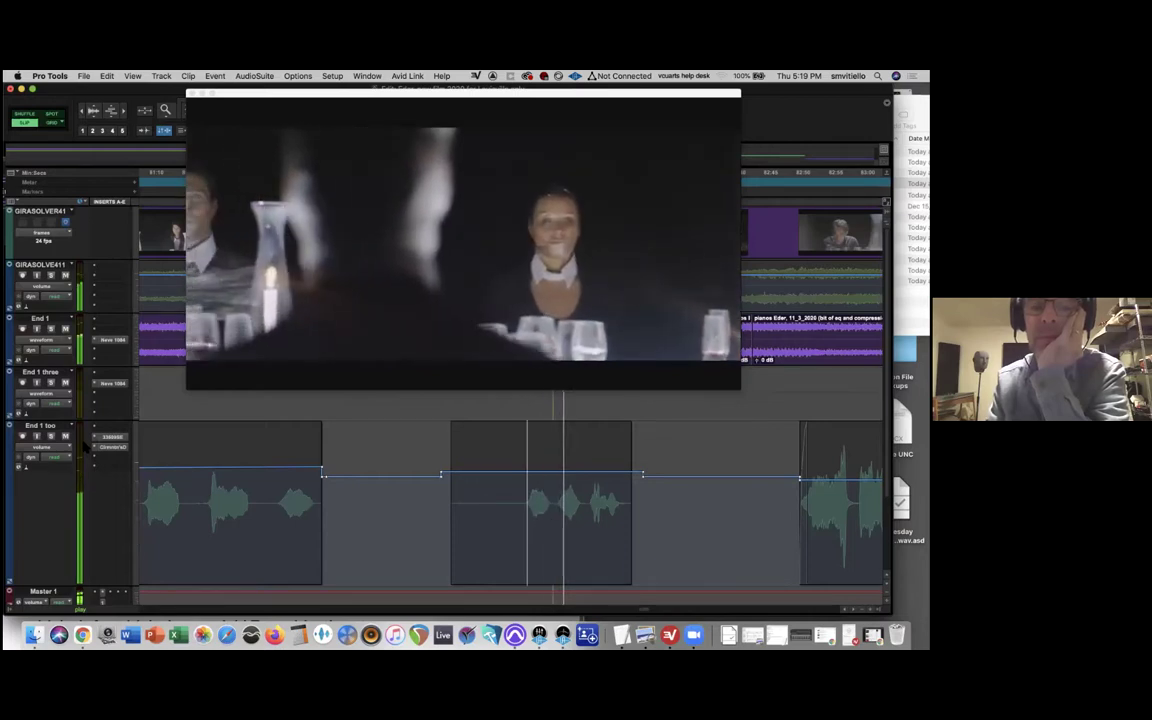
{"action": "key", "text": "space"}
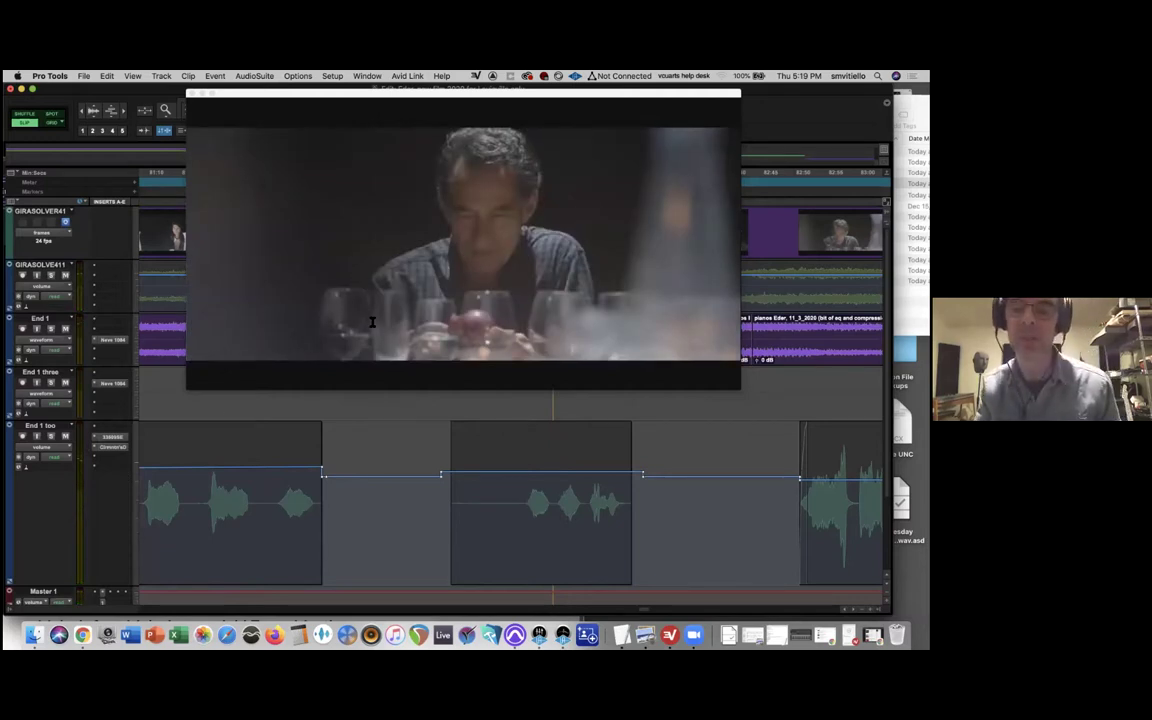
{"action": "left_click", "coordinate": [66, 438]}
{"action": "key", "text": "space"}
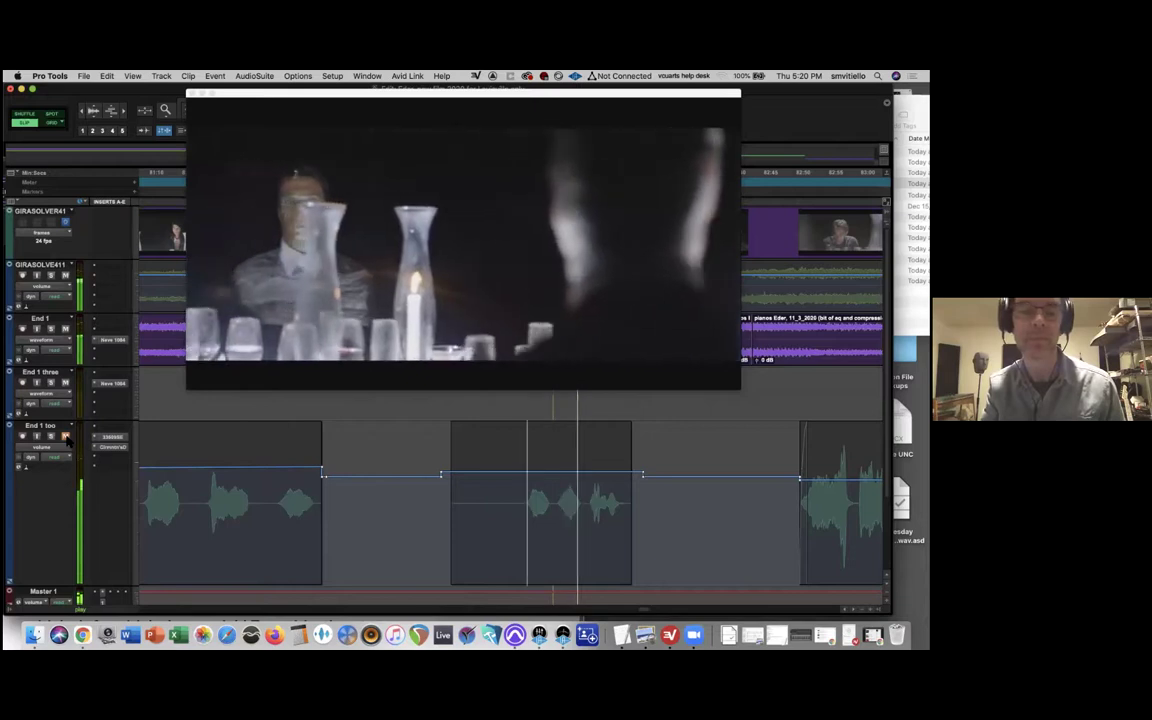
{"action": "key", "text": "space"}
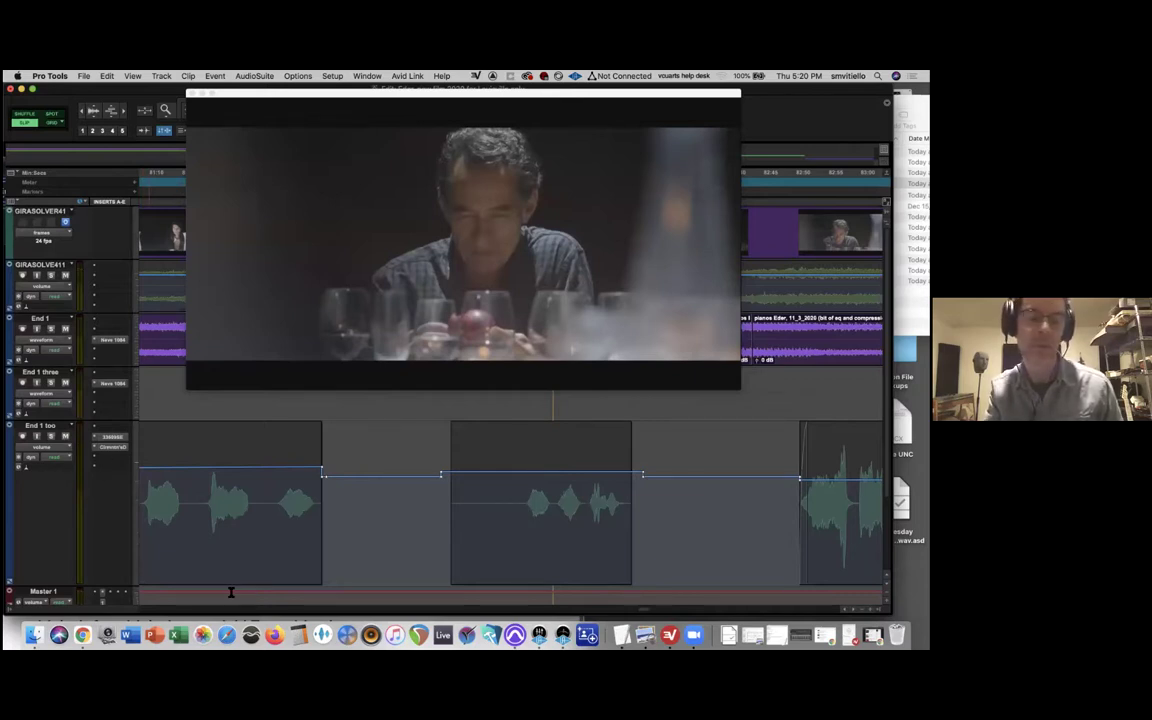
Look through the following End 1 too clips and set the track's height to medium.
{"action": "scroll", "coordinate": [650, 612], "scroll_direction": "right", "scroll_amount": 10}
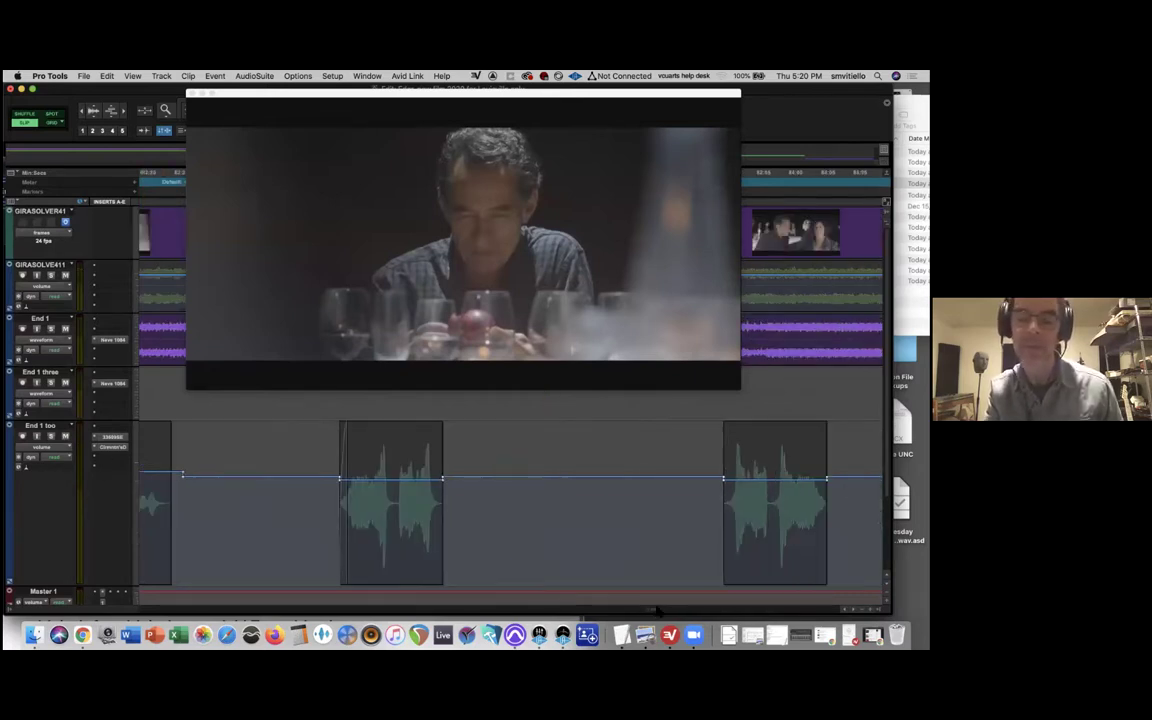
{"action": "scroll", "coordinate": [662, 607], "scroll_direction": "right", "scroll_amount": 3}
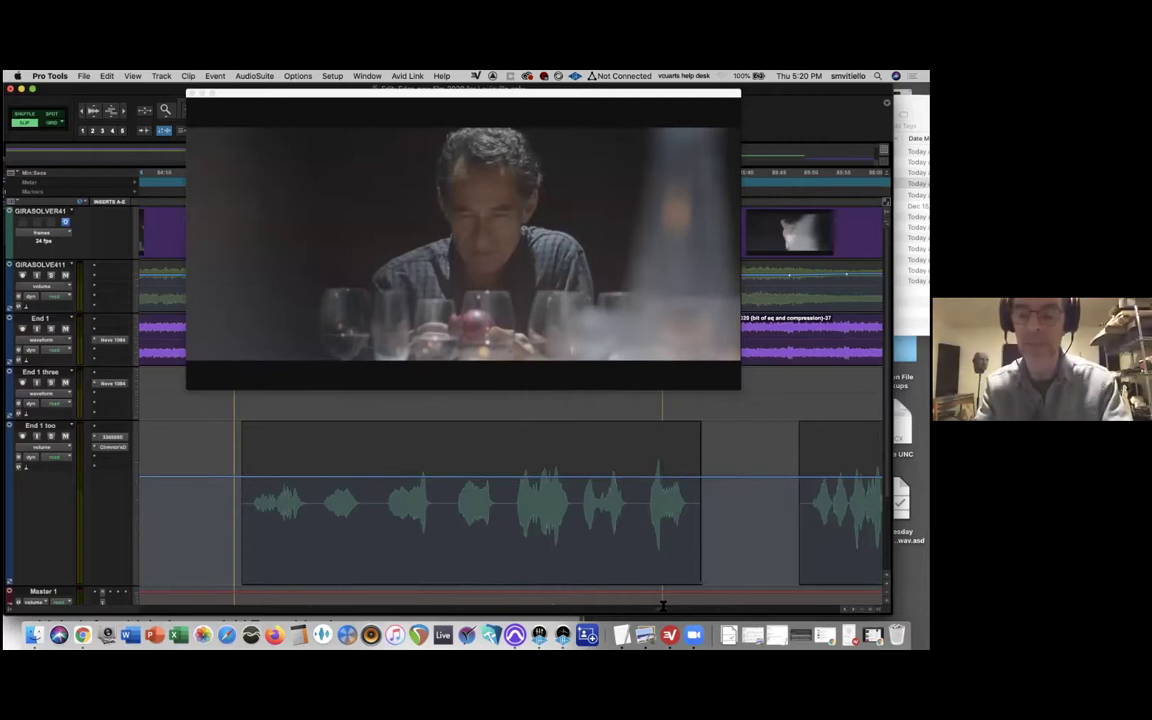
{"action": "key", "text": "super+bracketleft"}
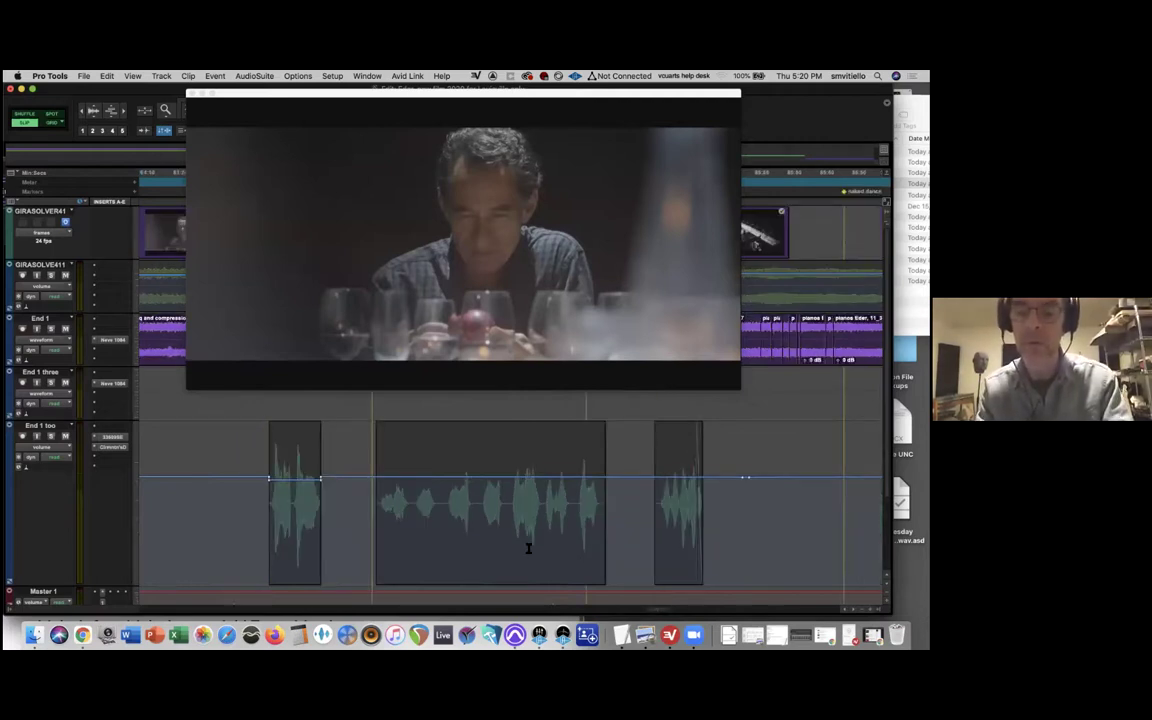
{"action": "left_click", "coordinate": [138, 518]}
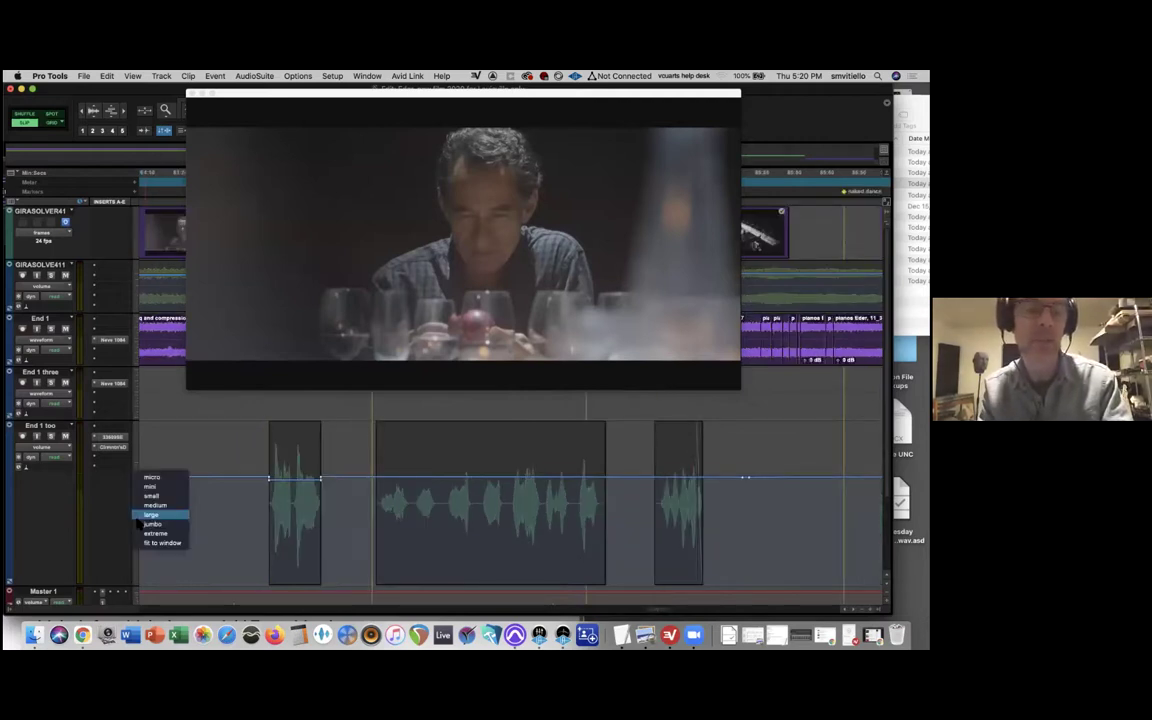
{"action": "left_click", "coordinate": [140, 505]}
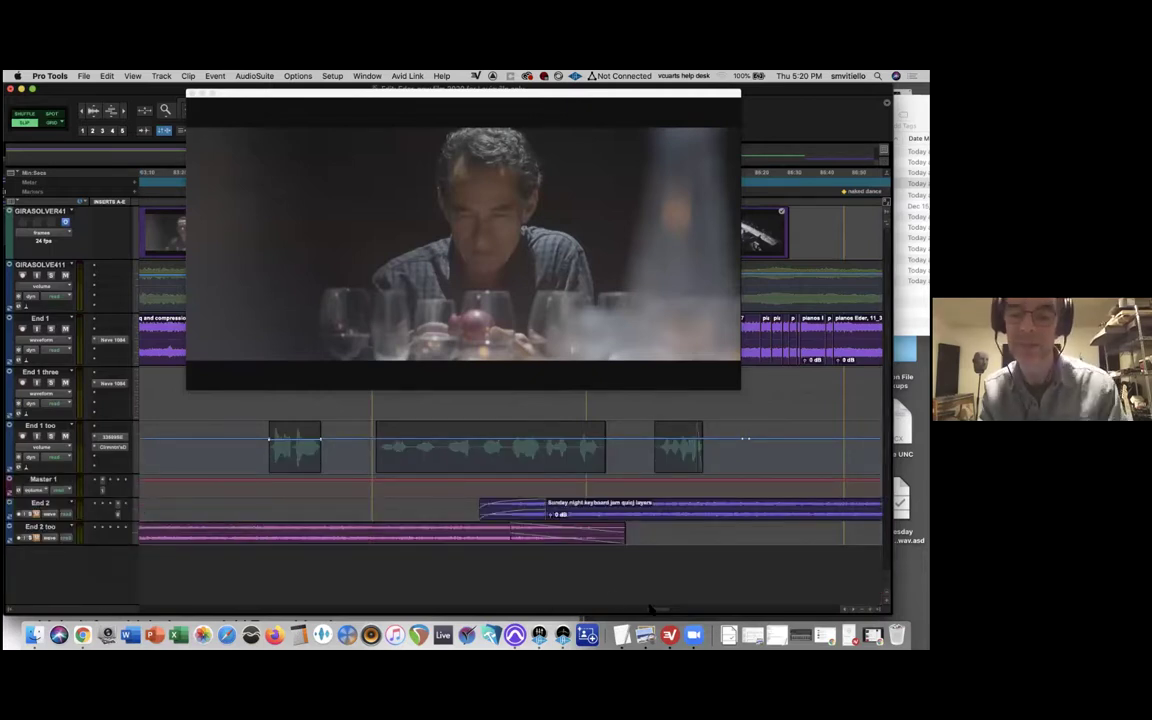
Switch the End 1 too track to waveform view and audition the Banjo Violin clip shortly before the credits marker.
{"action": "left_click_drag", "start_coordinate": [660, 610], "coordinate": [686, 606]}
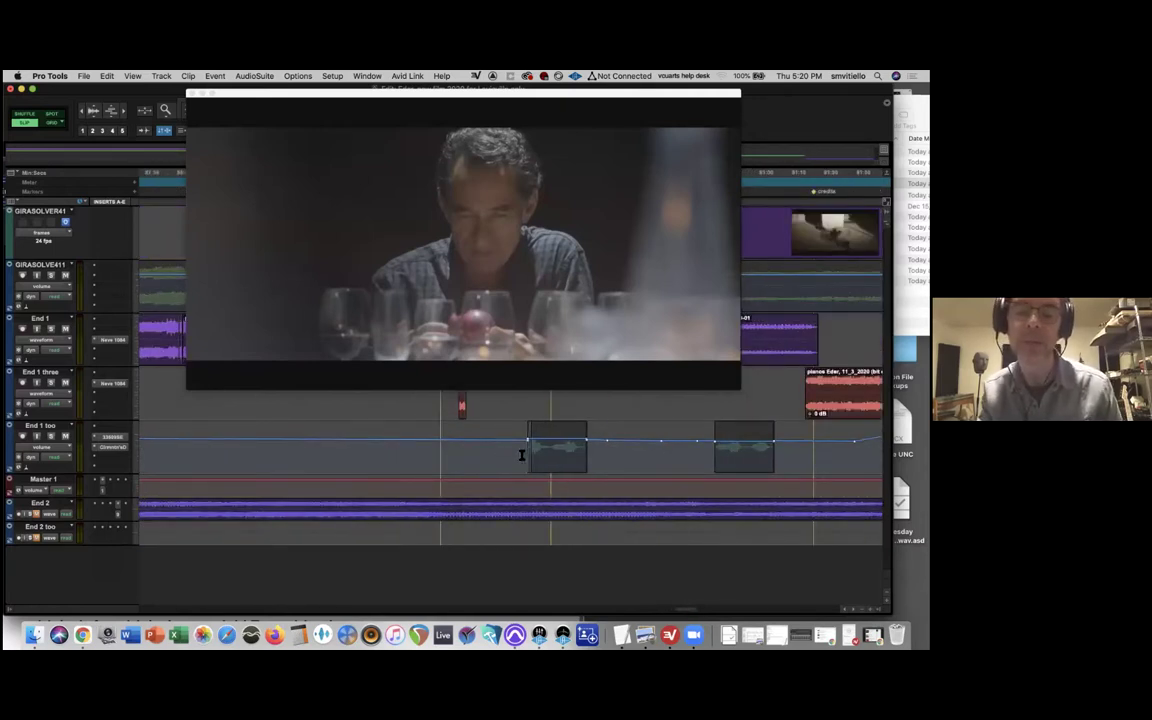
{"action": "left_click", "coordinate": [50, 447]}
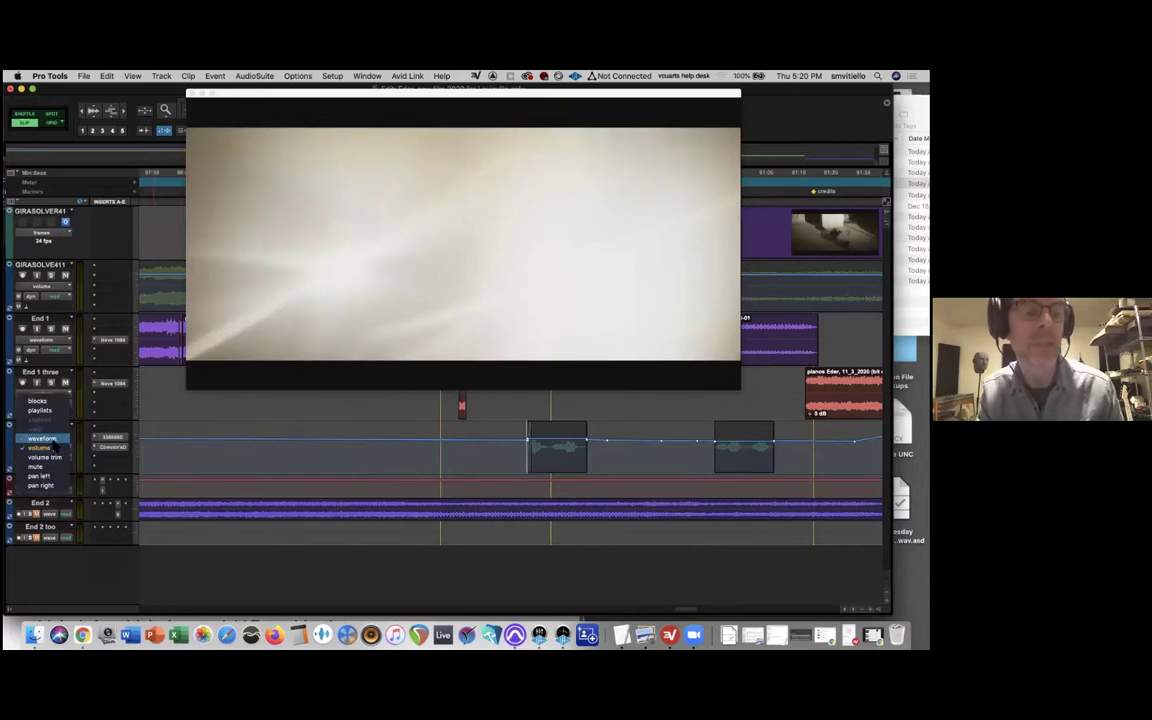
{"action": "left_click", "coordinate": [42, 438]}
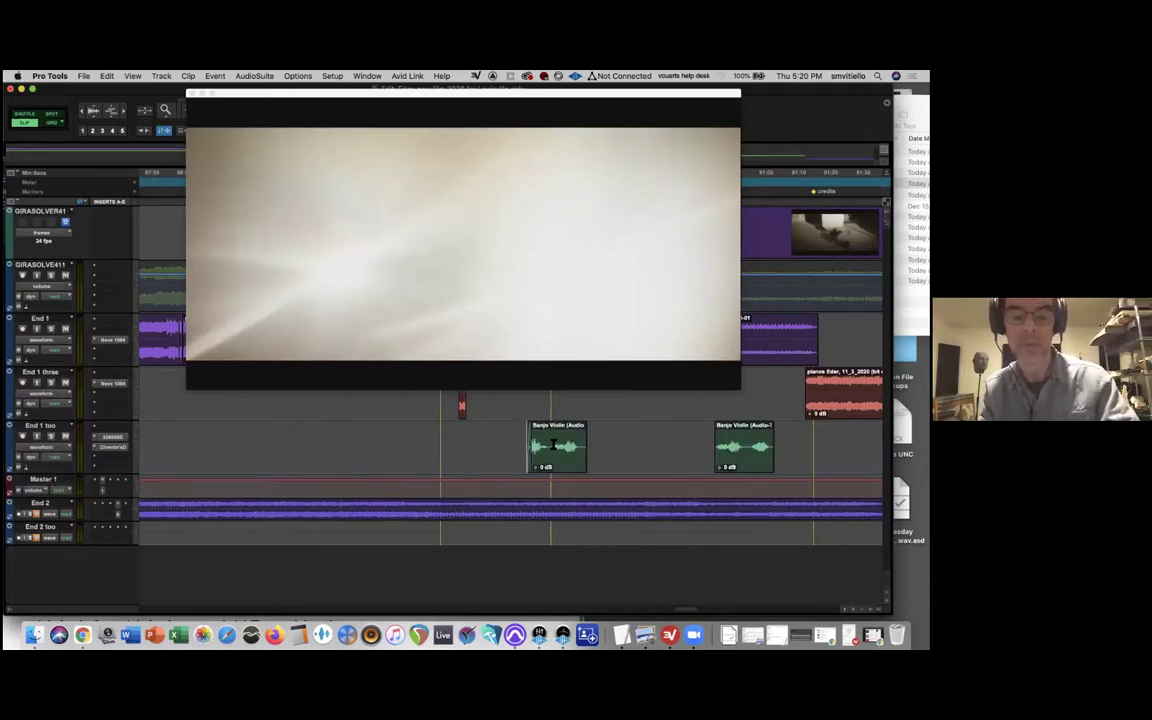
{"action": "key", "text": "space"}
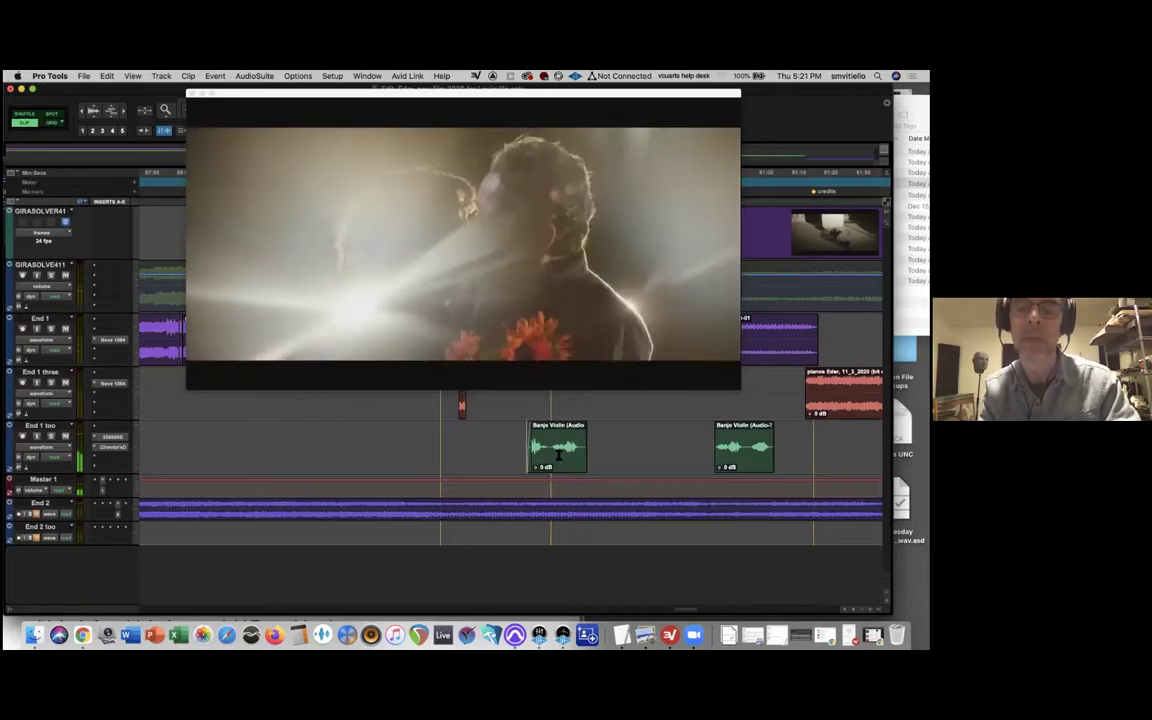
{"action": "key", "text": "space"}
Render the Banjo Violin clip before the credits marker with Pitch Shift Legacy at -12 semitones coarse and time correction turned off.
{"action": "left_click", "coordinate": [553, 448]}
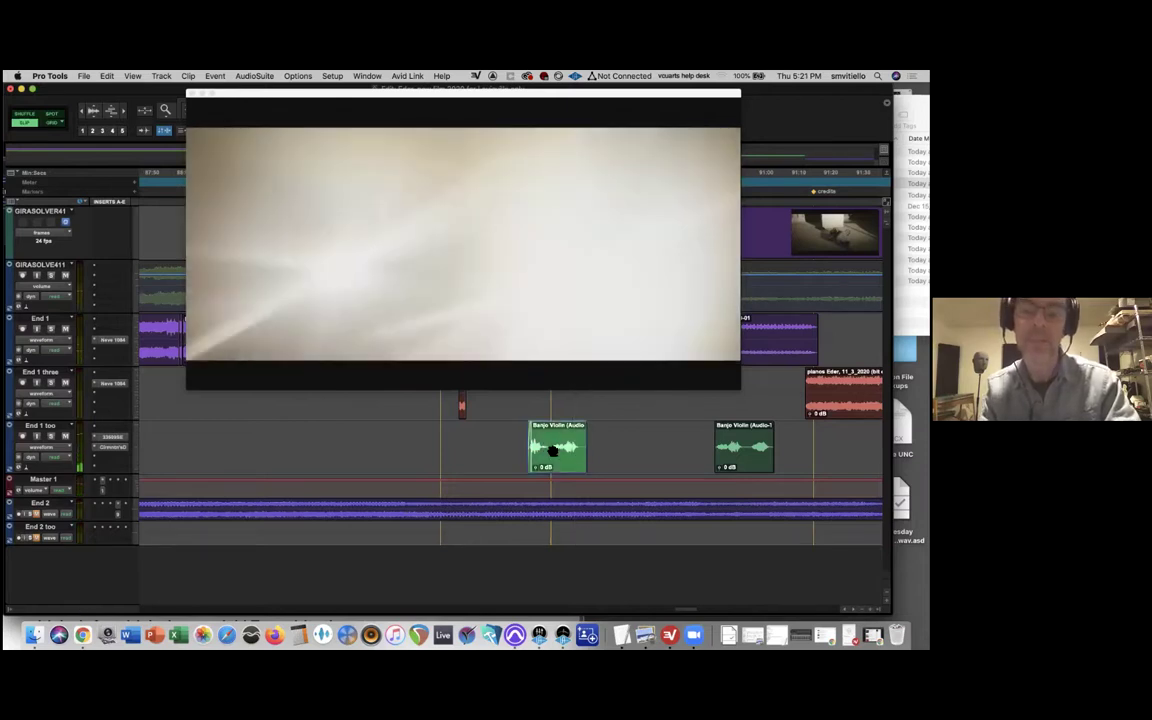
{"action": "left_click", "coordinate": [255, 76]}
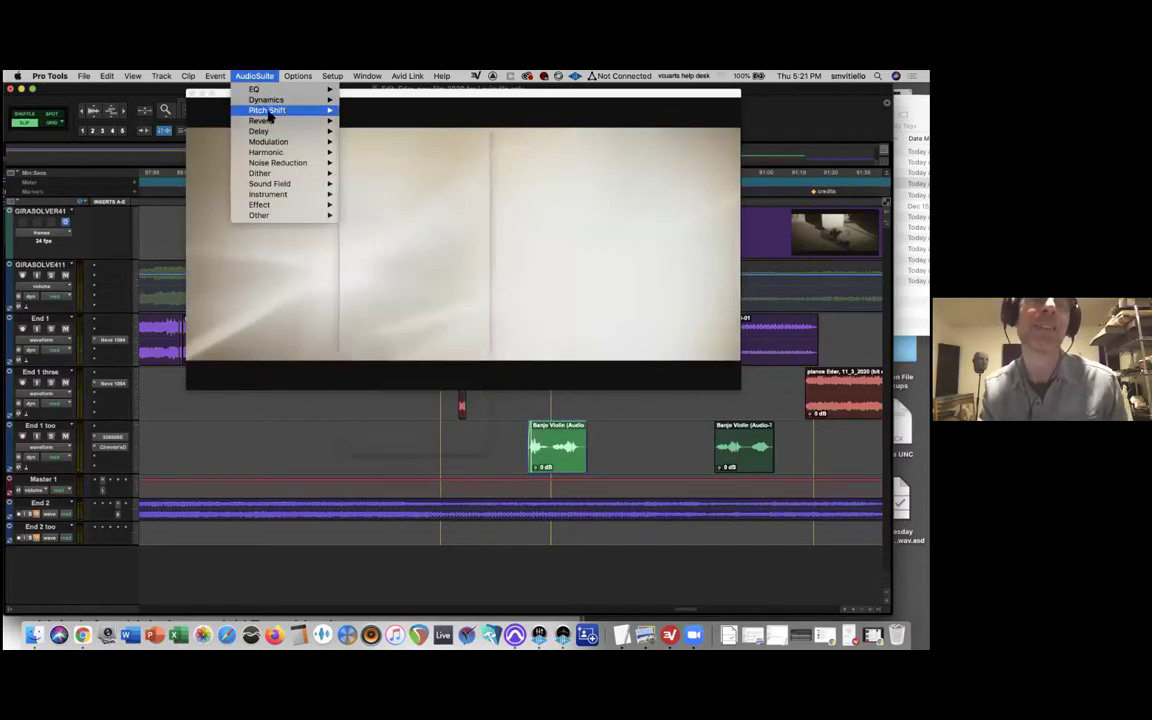
{"action": "mouse_move", "coordinate": [268, 110]}
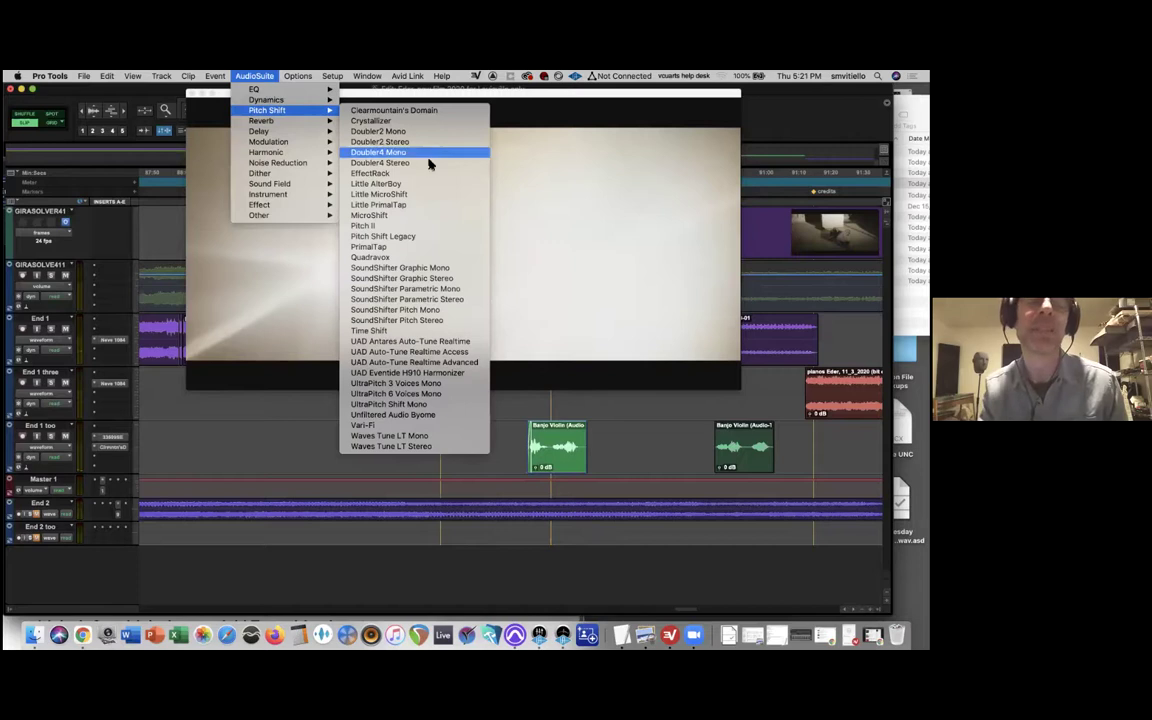
{"action": "left_click", "coordinate": [395, 237]}
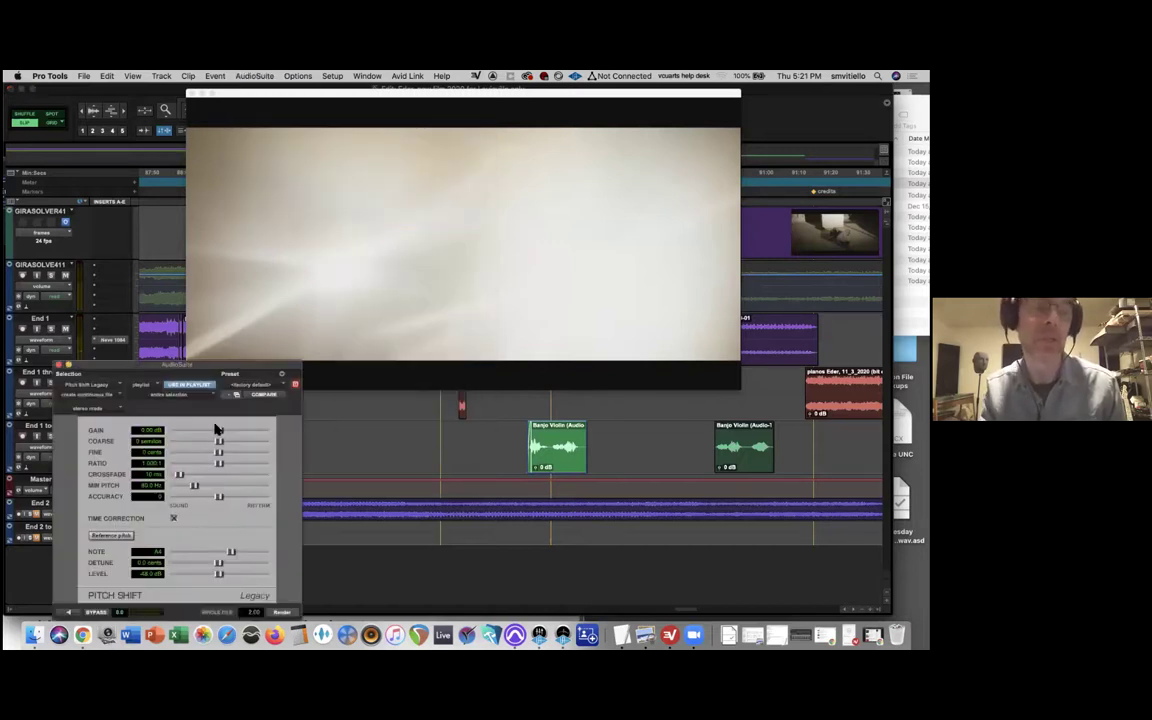
{"action": "left_click_drag", "start_coordinate": [219, 449], "coordinate": [198, 450]}
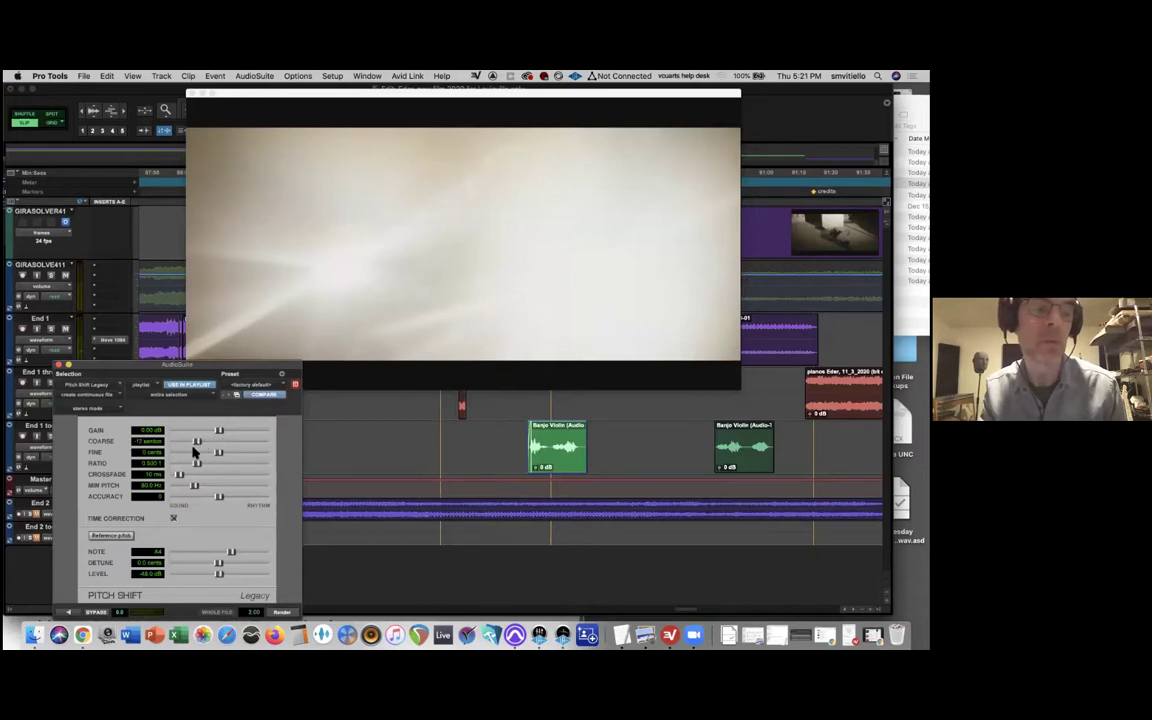
{"action": "left_click", "coordinate": [282, 613]}
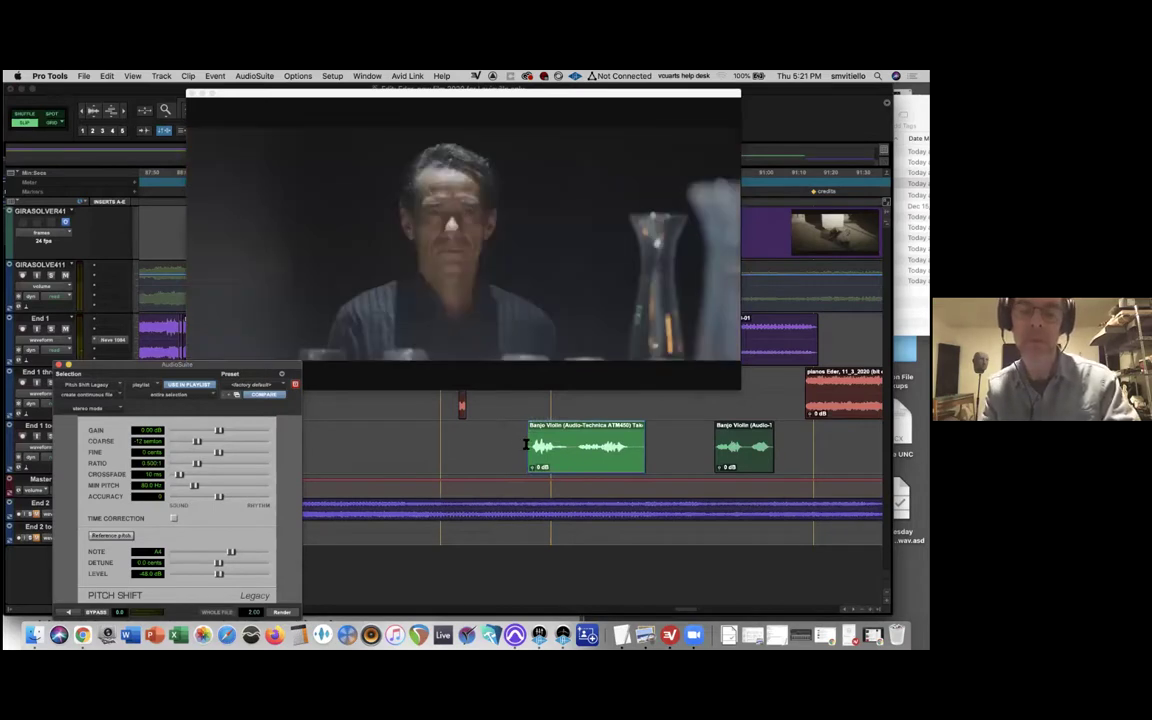
Audition the pitch-shifted Banjo Violin clip, undo the render and close the Pitch Shift window.
{"action": "left_click", "coordinate": [525, 444]}
{"action": "key", "text": "space"}
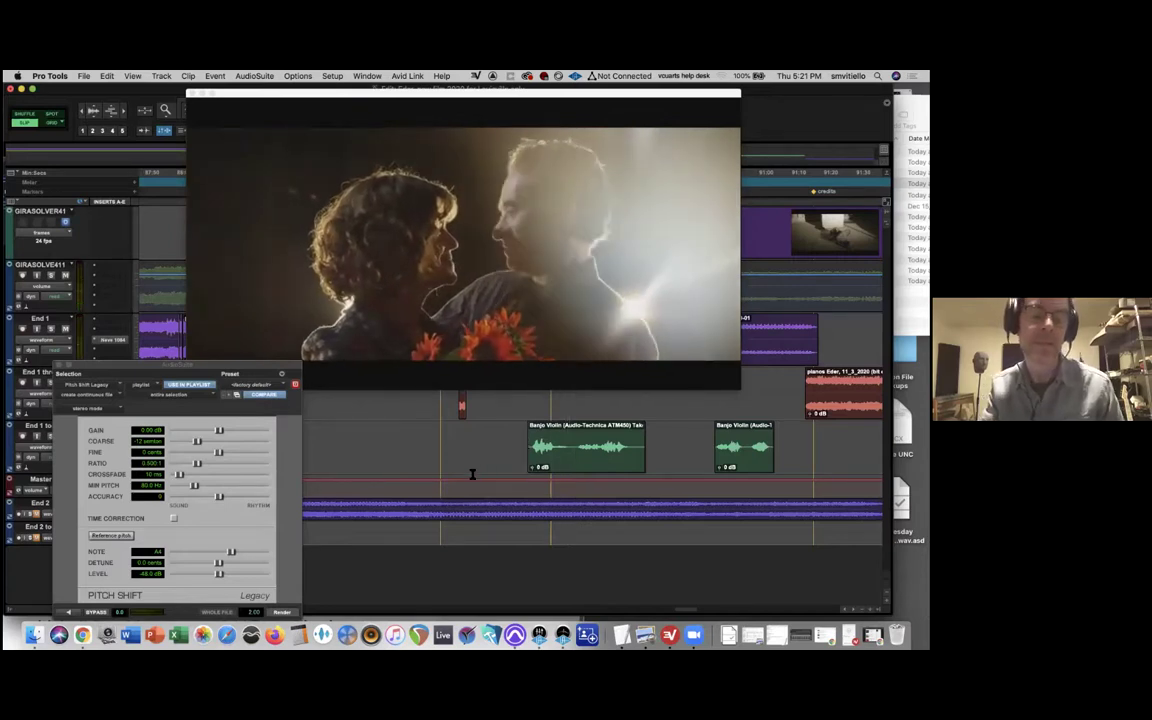
{"action": "key", "text": "space"}
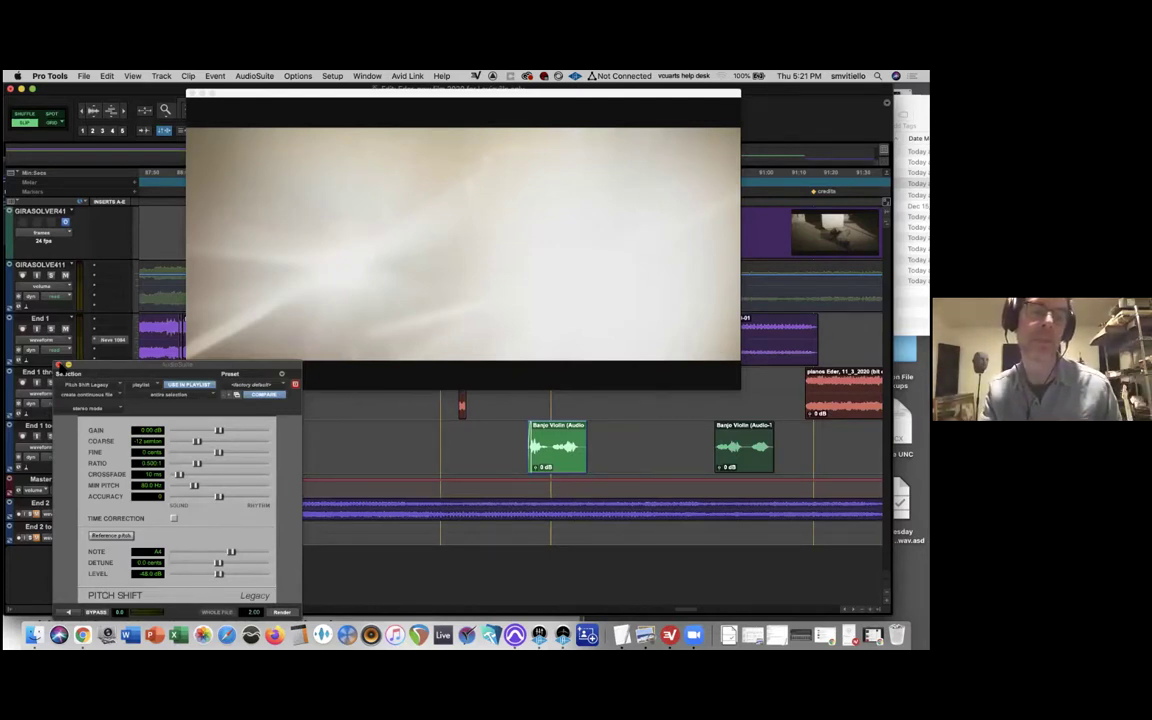
{"action": "left_click", "coordinate": [58, 366]}
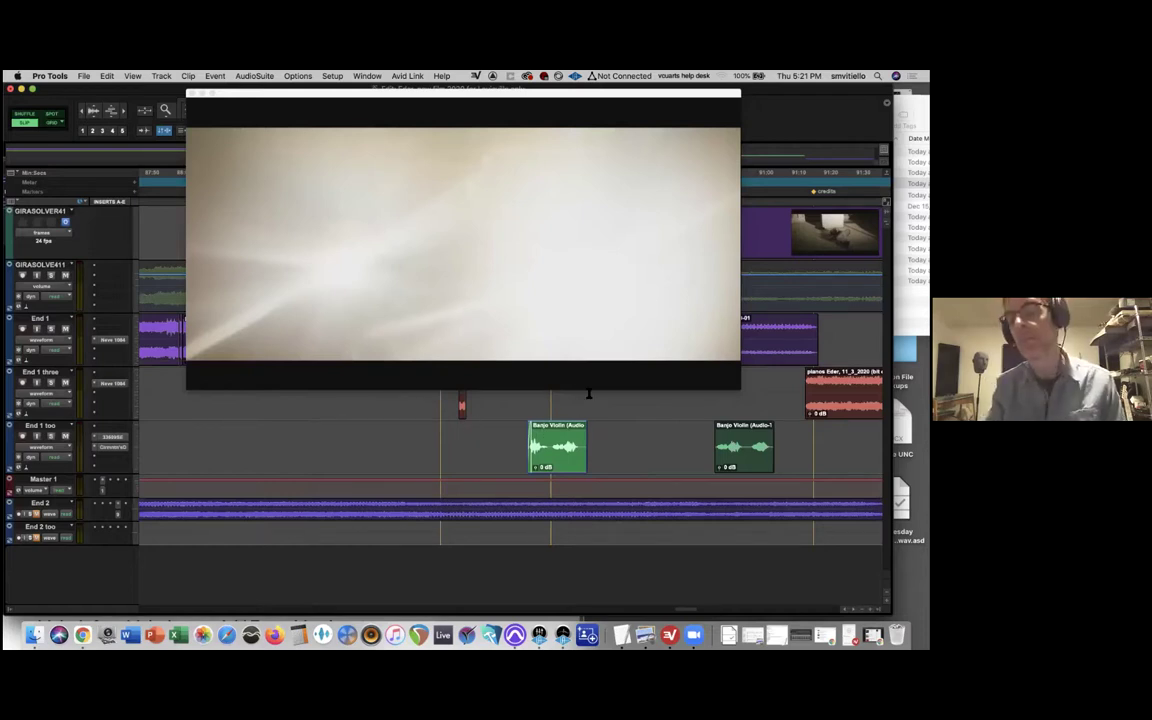
Play the ending from the credits with the video window moved aside, close that window to show the tracks, and stop playback.
{"action": "scroll", "coordinate": [588, 393], "scroll_direction": "right", "scroll_amount": 10}
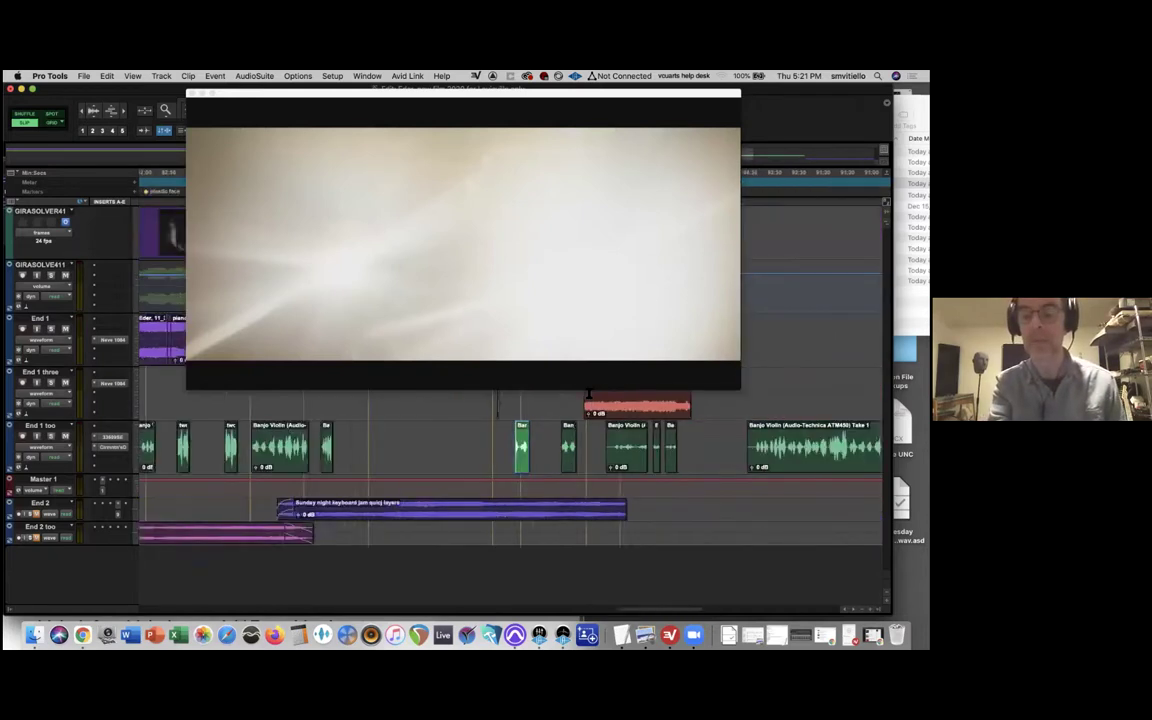
{"action": "left_click_drag", "start_coordinate": [340, 93], "coordinate": [150, 76]}
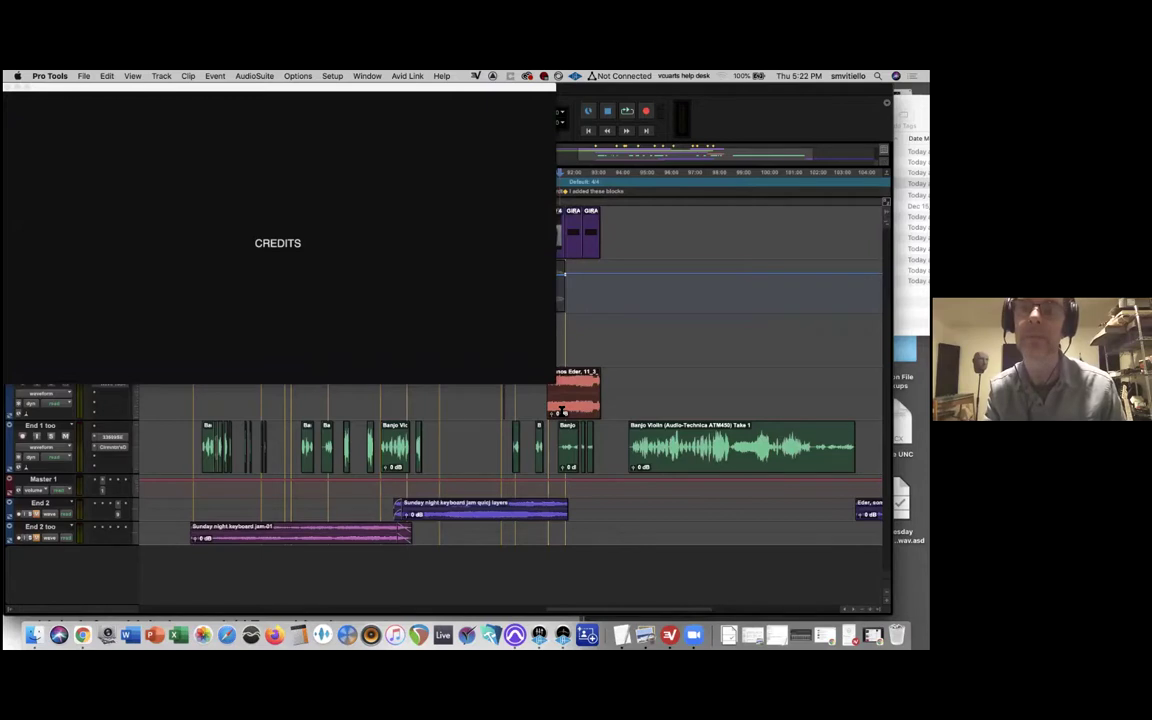
{"action": "key", "text": "space"}
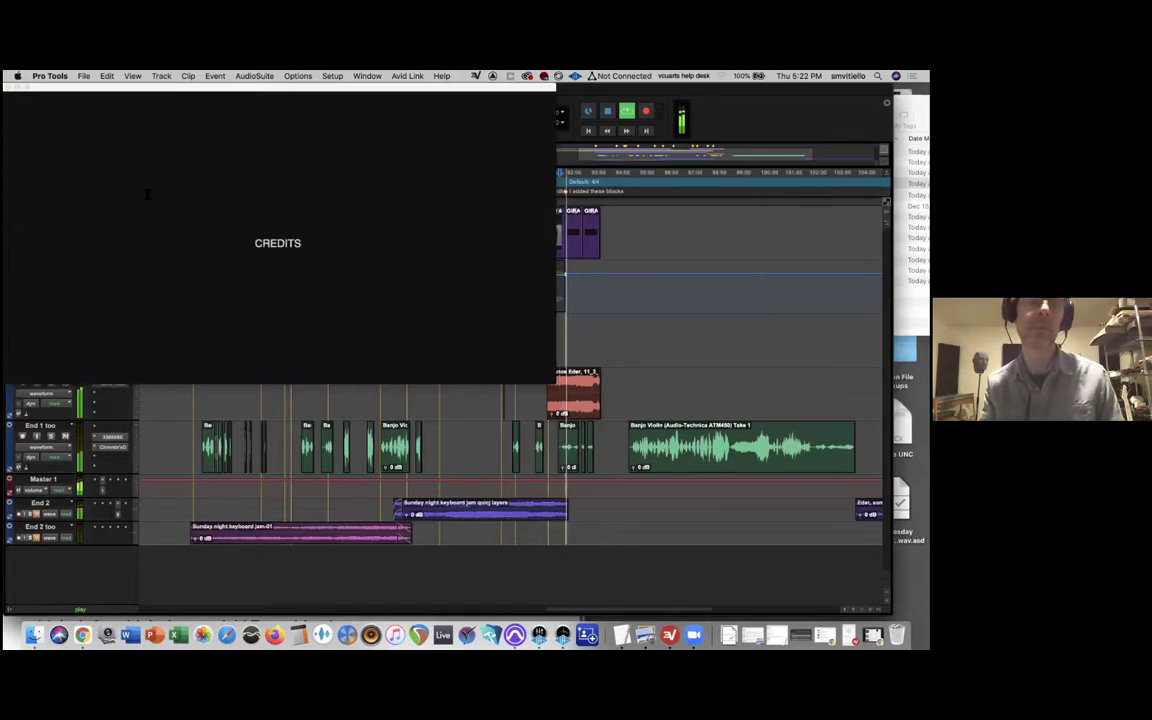
{"action": "left_click_drag", "start_coordinate": [104, 93], "coordinate": [181, 93]}
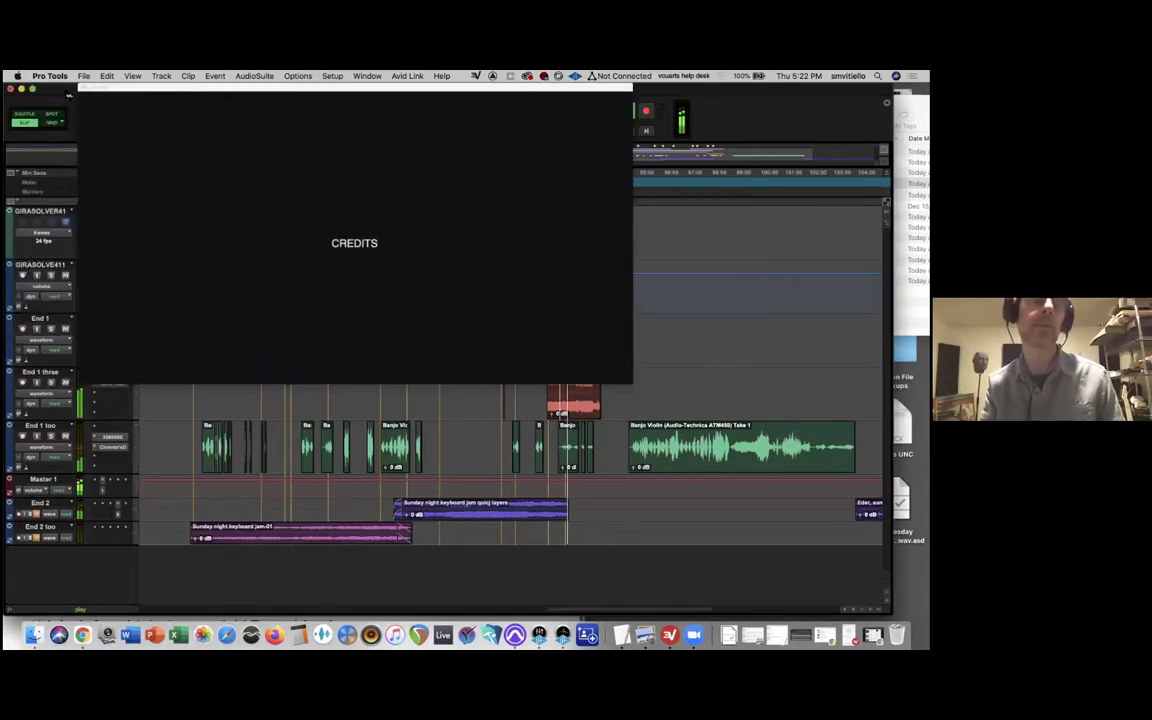
{"action": "left_click", "coordinate": [84, 89]}
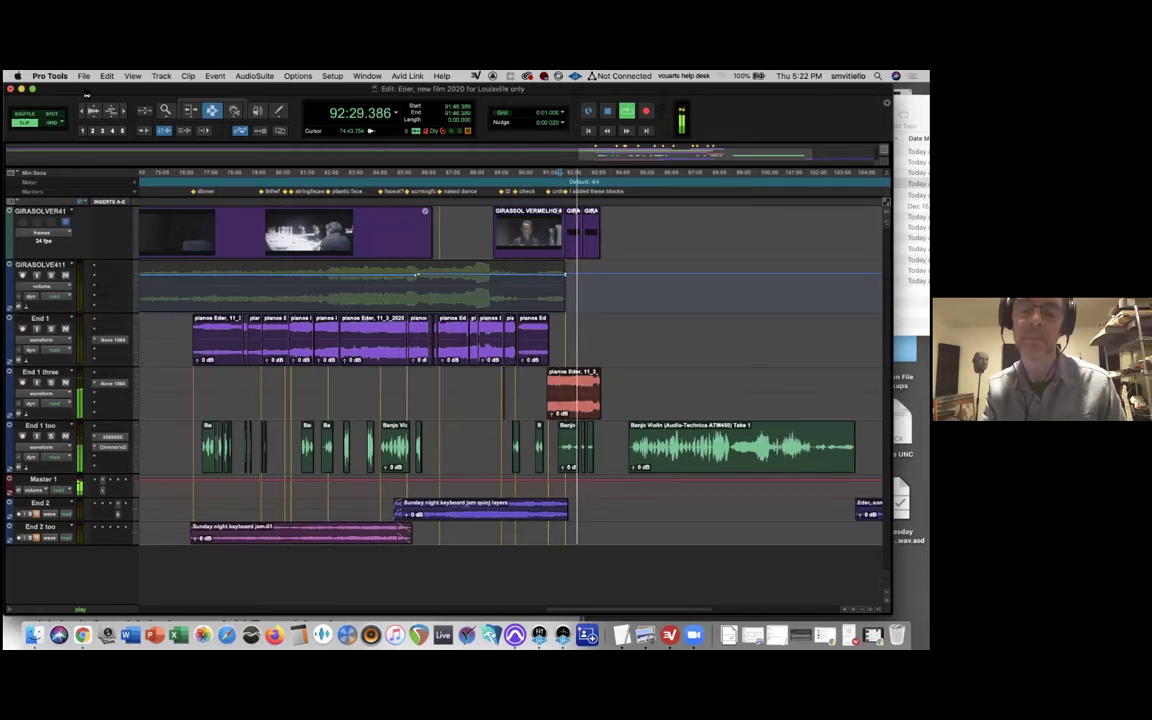
{"action": "key", "text": "space"}
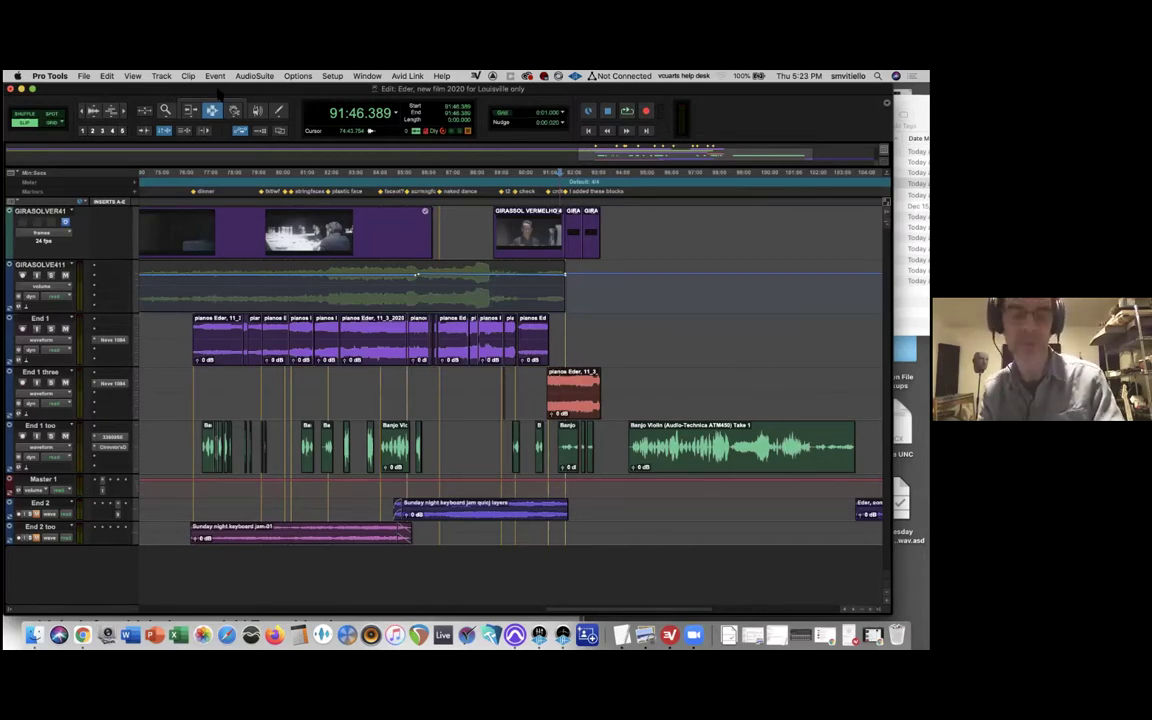
Quit Pro Tools and save the changes to the film-scoring session.
{"action": "key", "text": "super+q"}
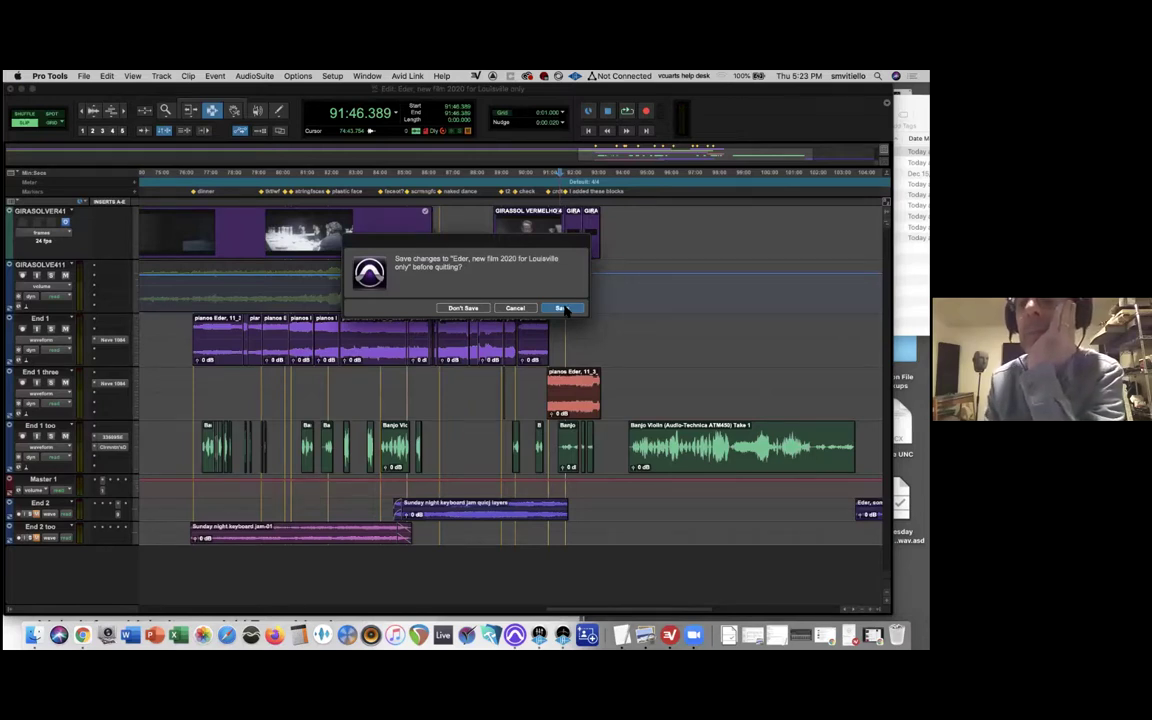
{"action": "left_click", "coordinate": [563, 308]}
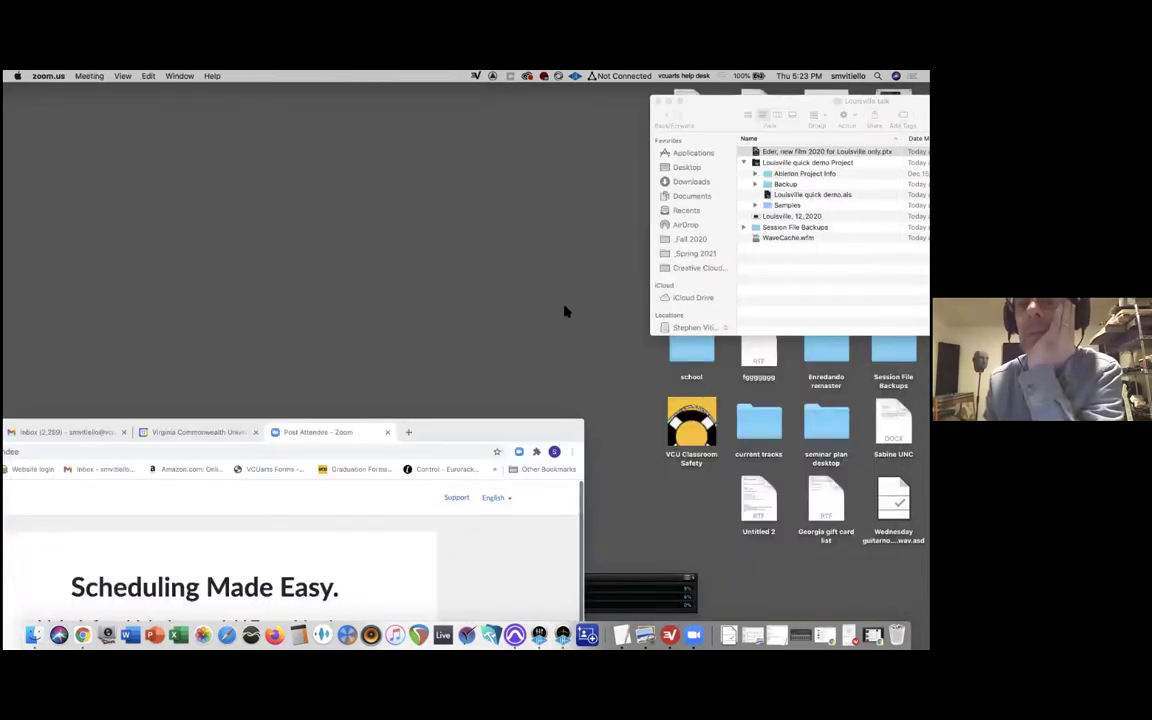